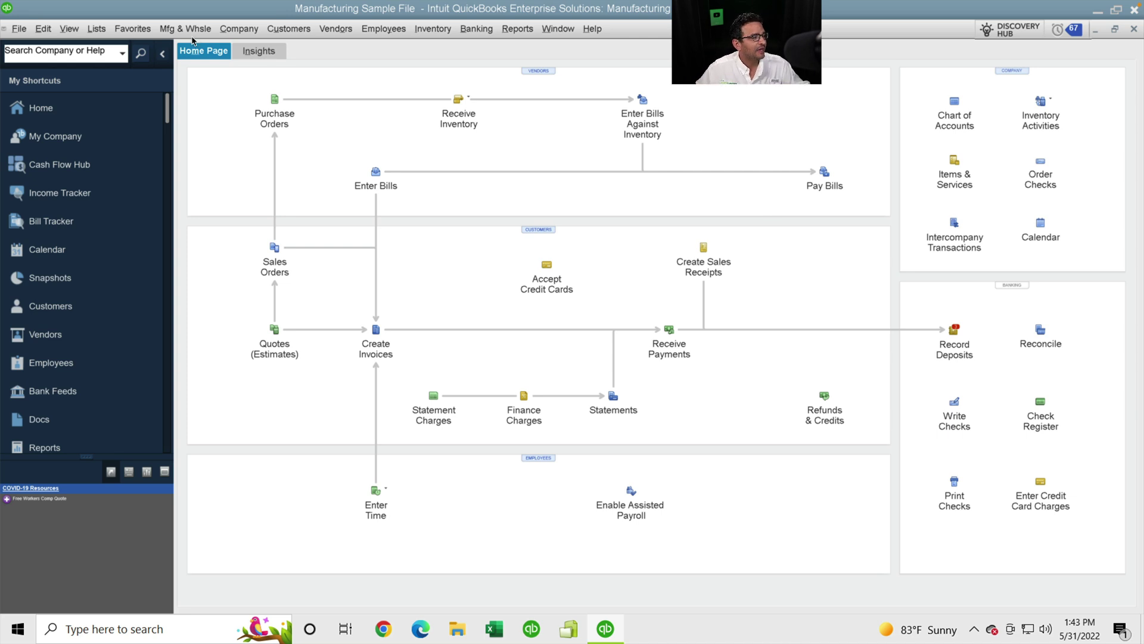
Open Set Up Users and Roles from the Company menu and enter the administrator password.
{"action": "left_click", "coordinate": [240, 28]}
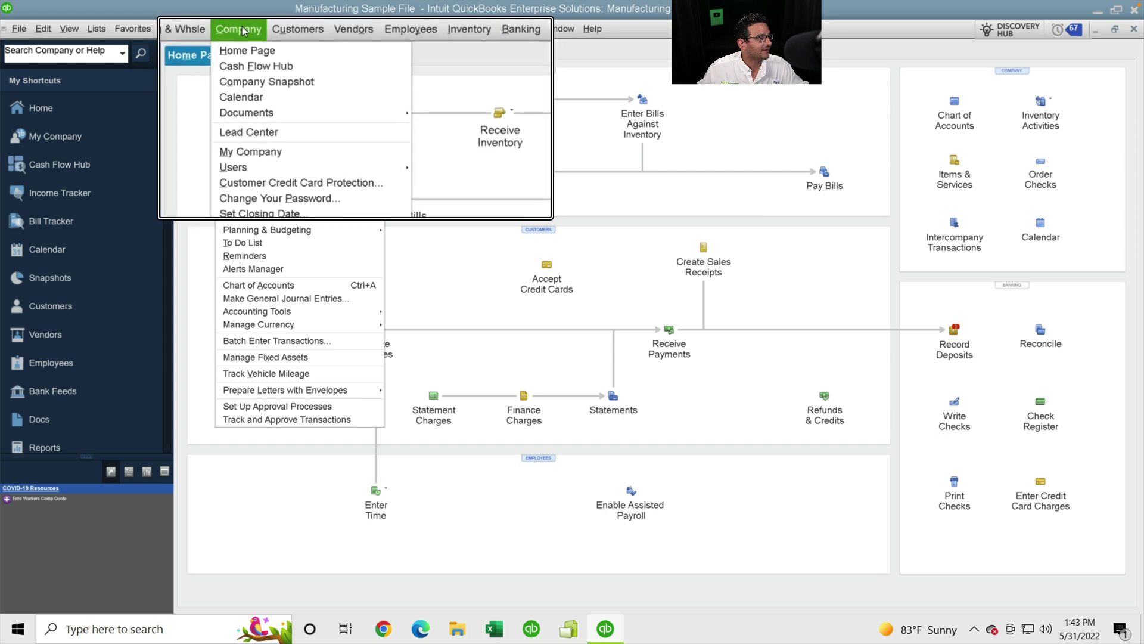
{"action": "mouse_move", "coordinate": [239, 145]}
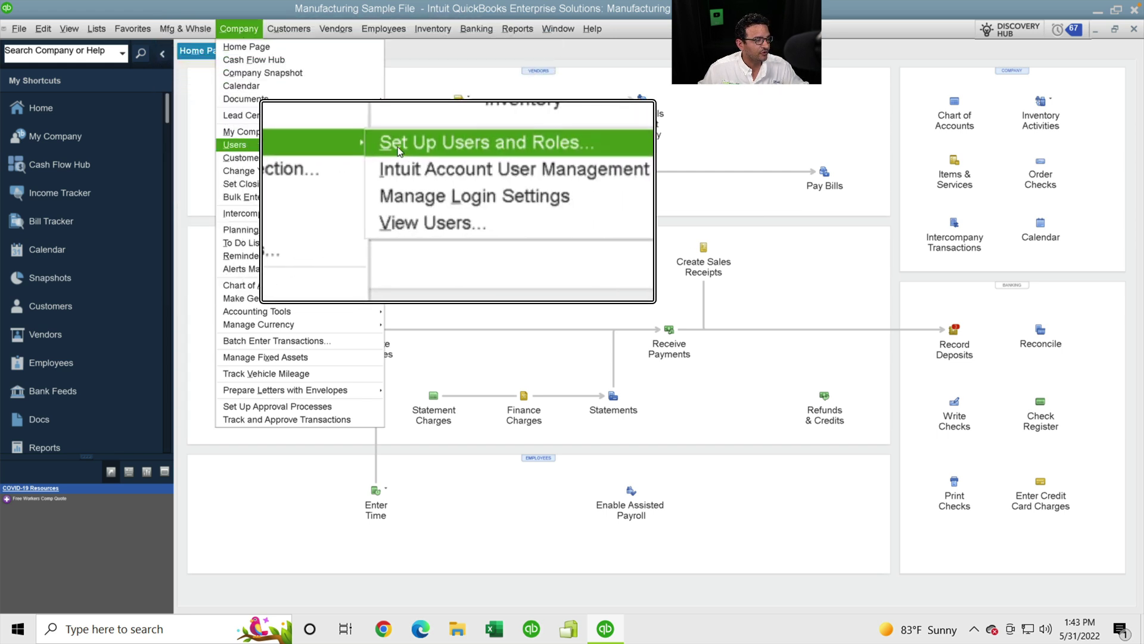
{"action": "left_click", "coordinate": [437, 143]}
{"action": "type", "text": "***********"}
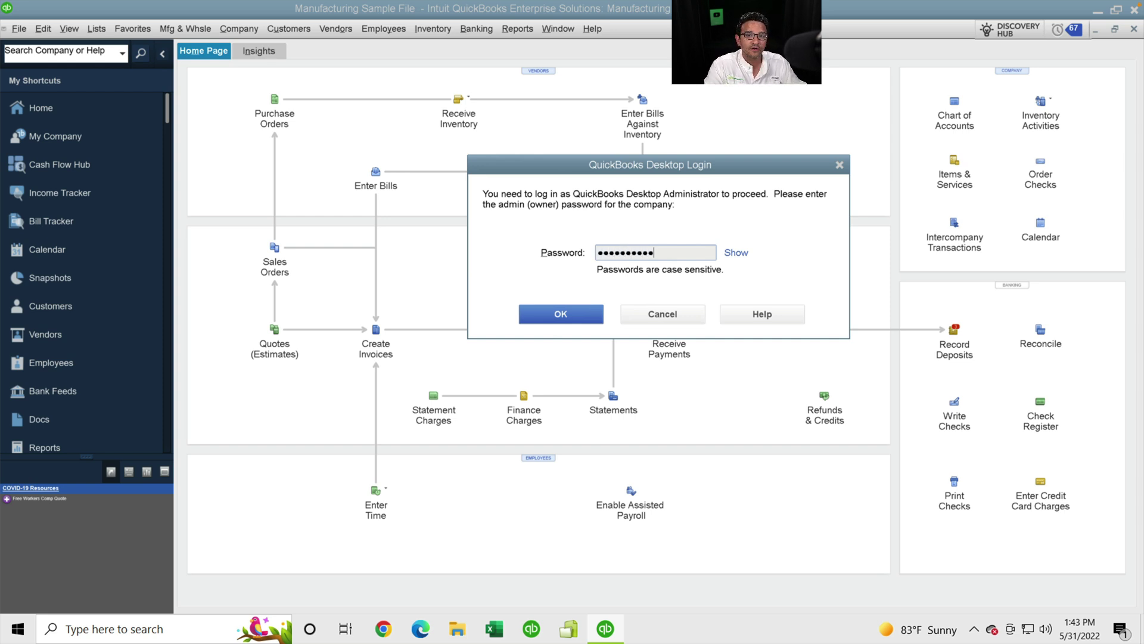
{"action": "key", "text": "Return"}
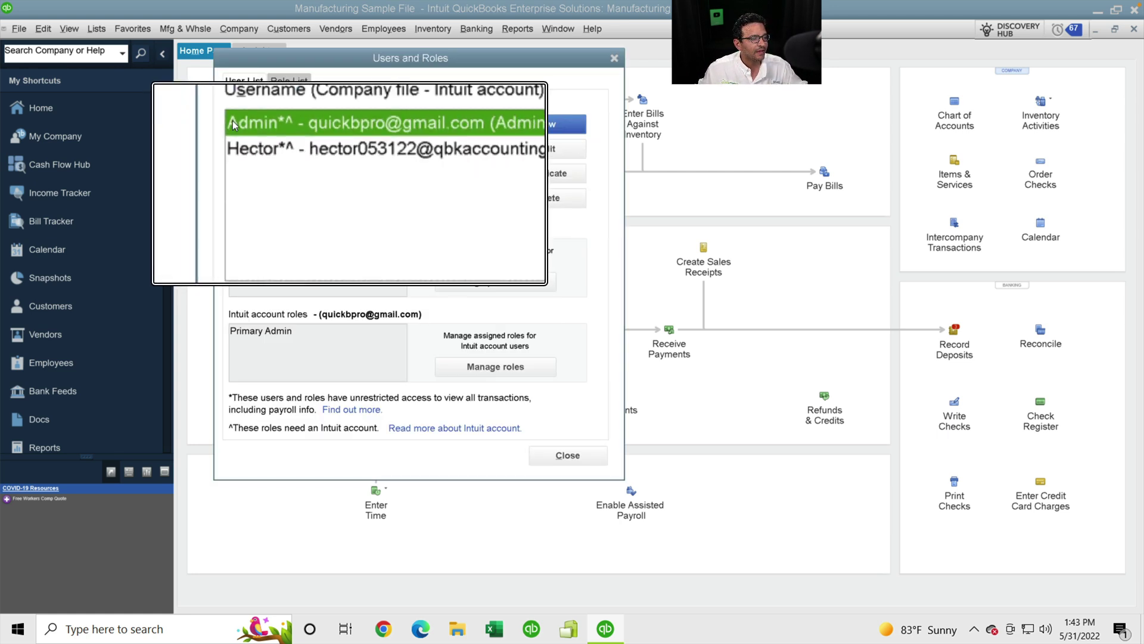
Review the second user's Full Access role, then close the Users and Roles window.
{"action": "left_click", "coordinate": [250, 138]}
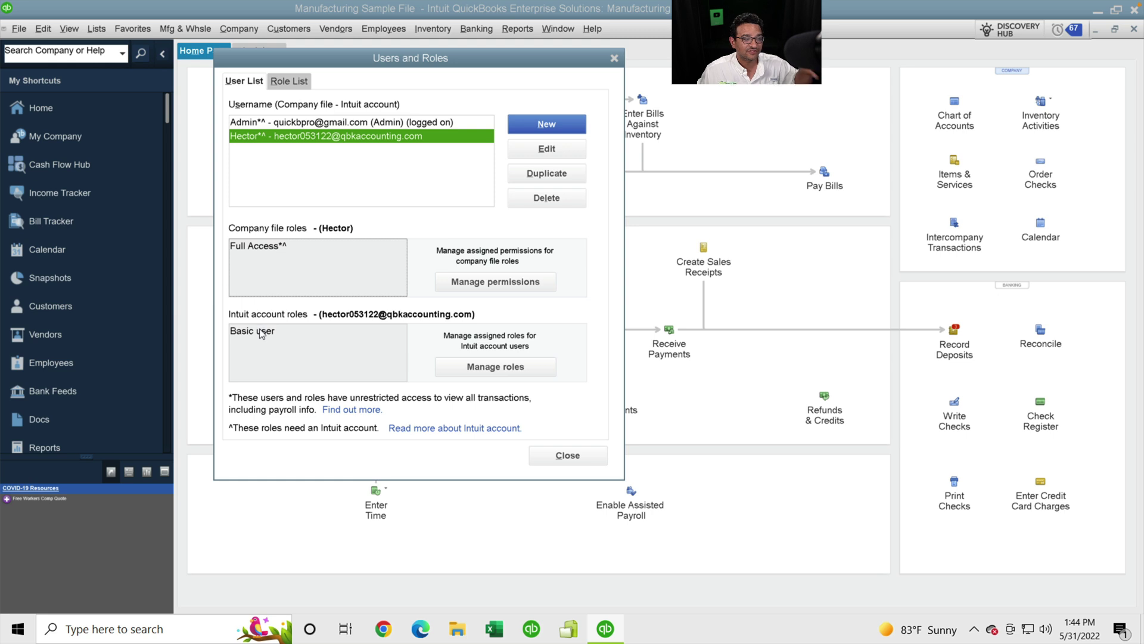
{"action": "left_click", "coordinate": [614, 58]}
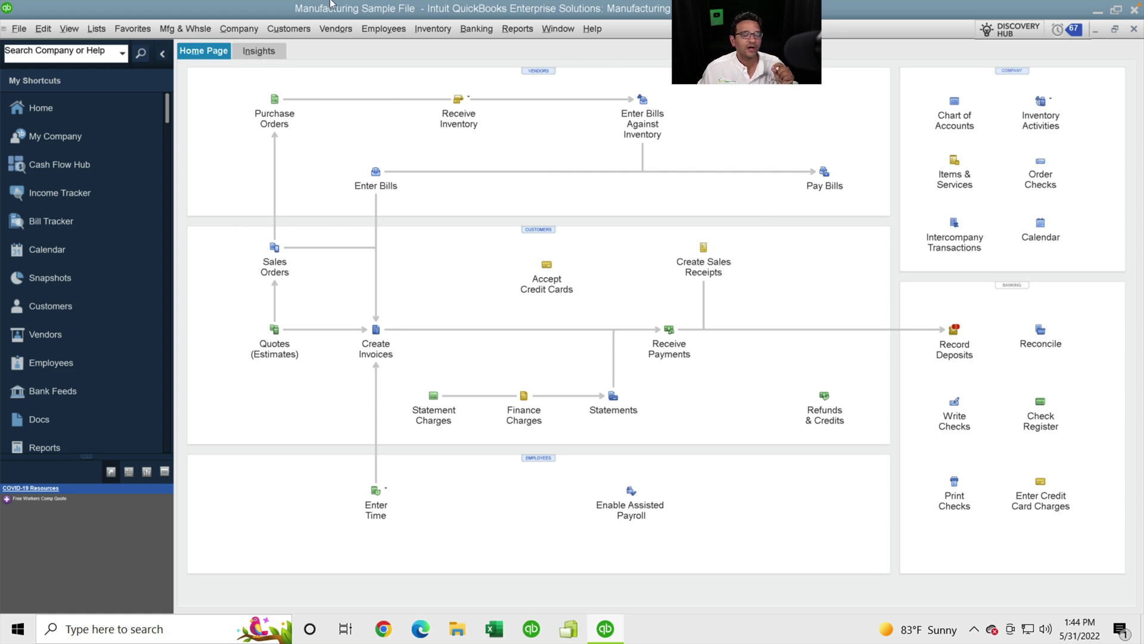
Open Set Up Approval Processes from the Company menu and maximize the window.
{"action": "left_click", "coordinate": [242, 29]}
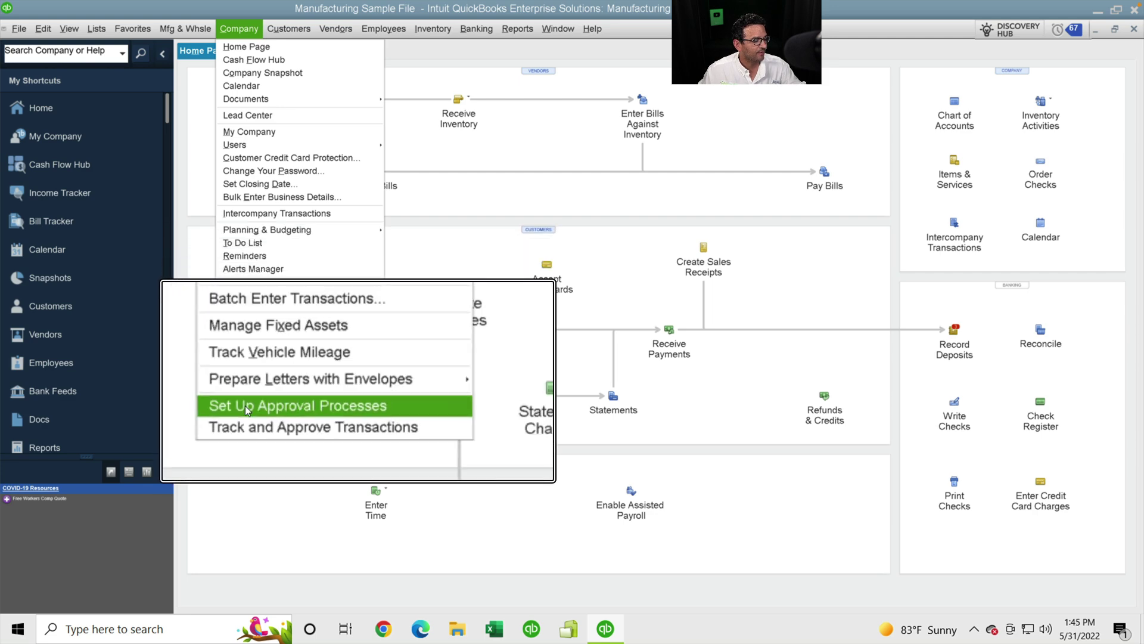
{"action": "left_click", "coordinate": [245, 405]}
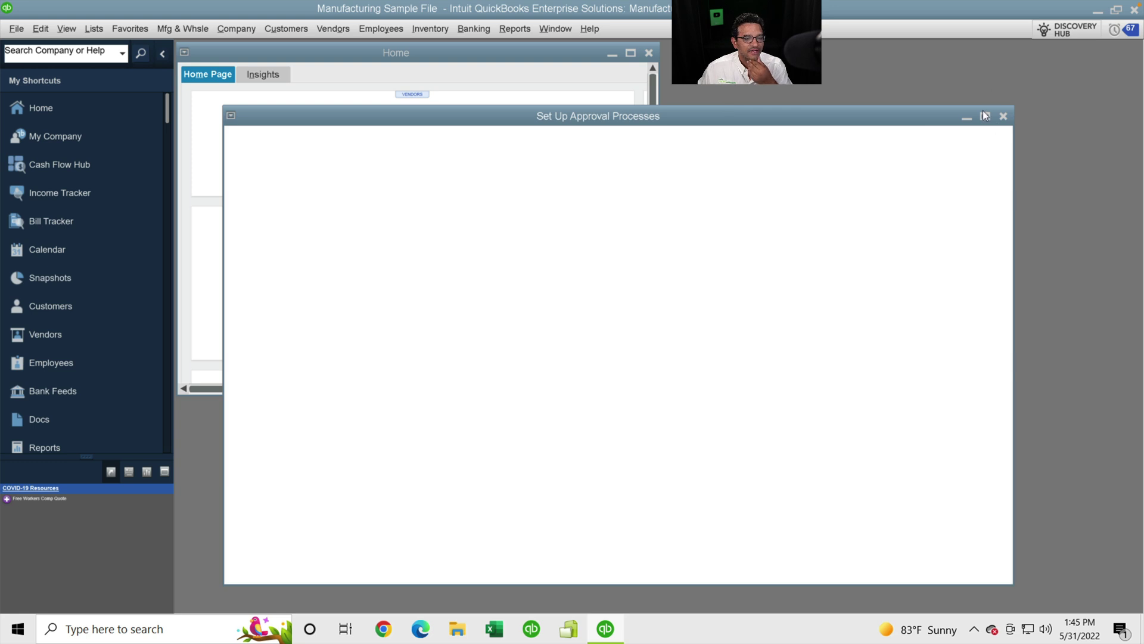
{"action": "left_click", "coordinate": [984, 115]}
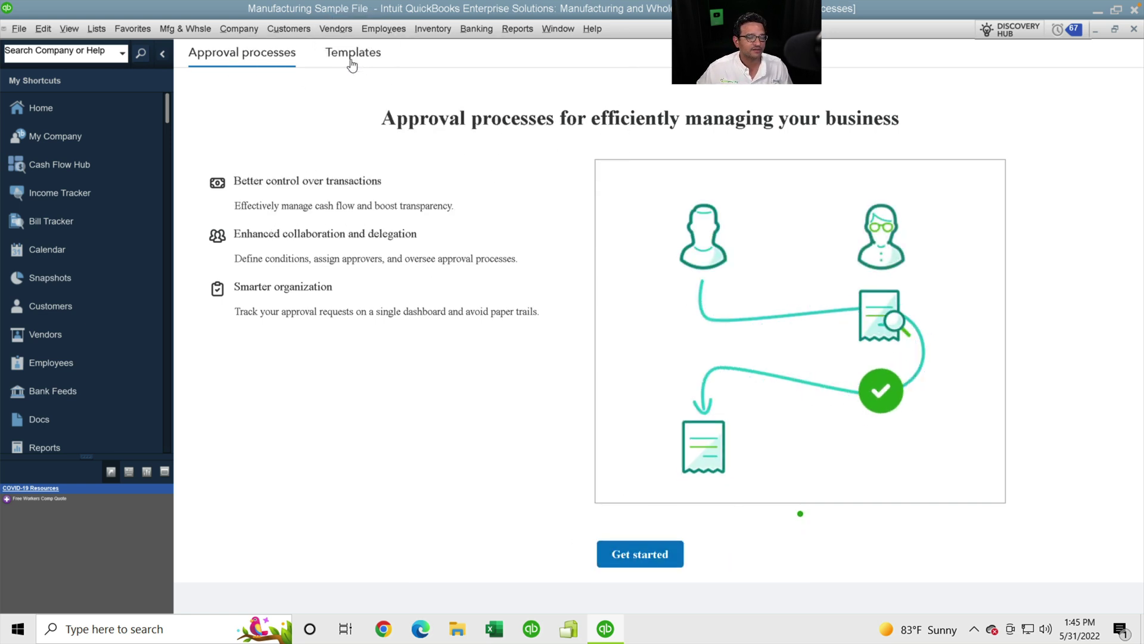
Start a new approval process from the Purchase orders template.
{"action": "left_click", "coordinate": [619, 540]}
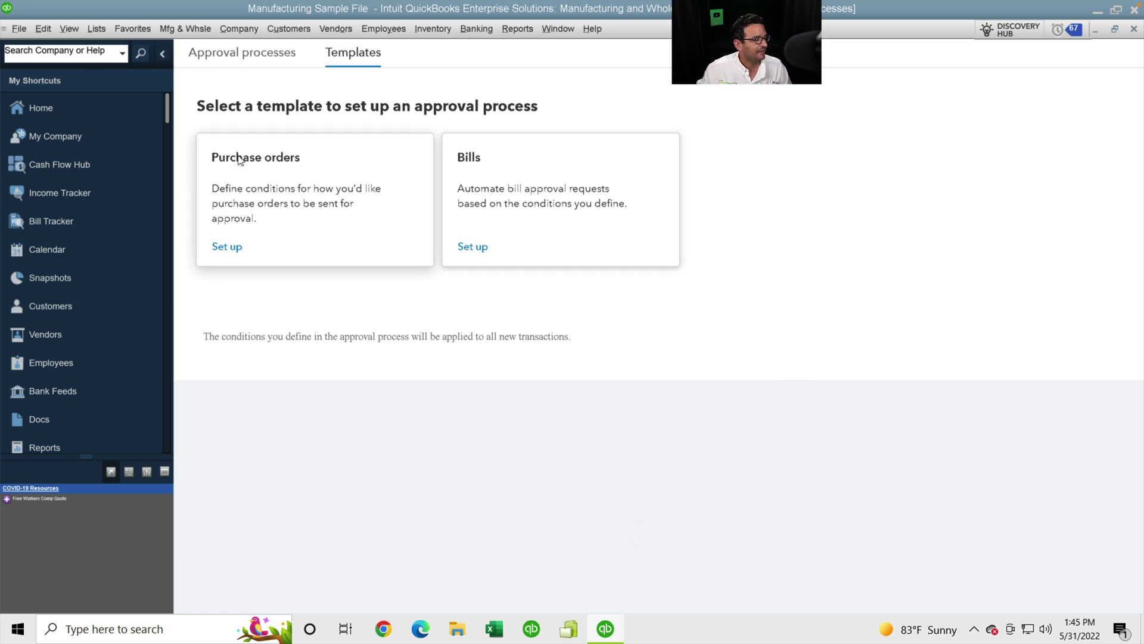
{"action": "left_click", "coordinate": [227, 247]}
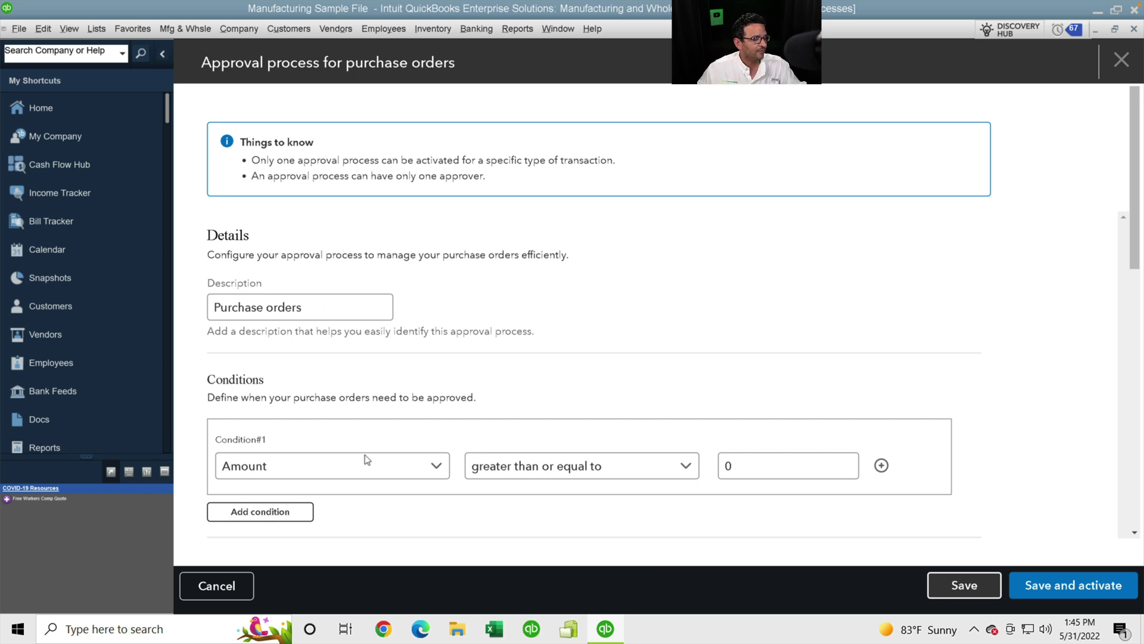
Set Condition#1 to Amount greater than or equal to 1000.
{"action": "left_click", "coordinate": [274, 465]}
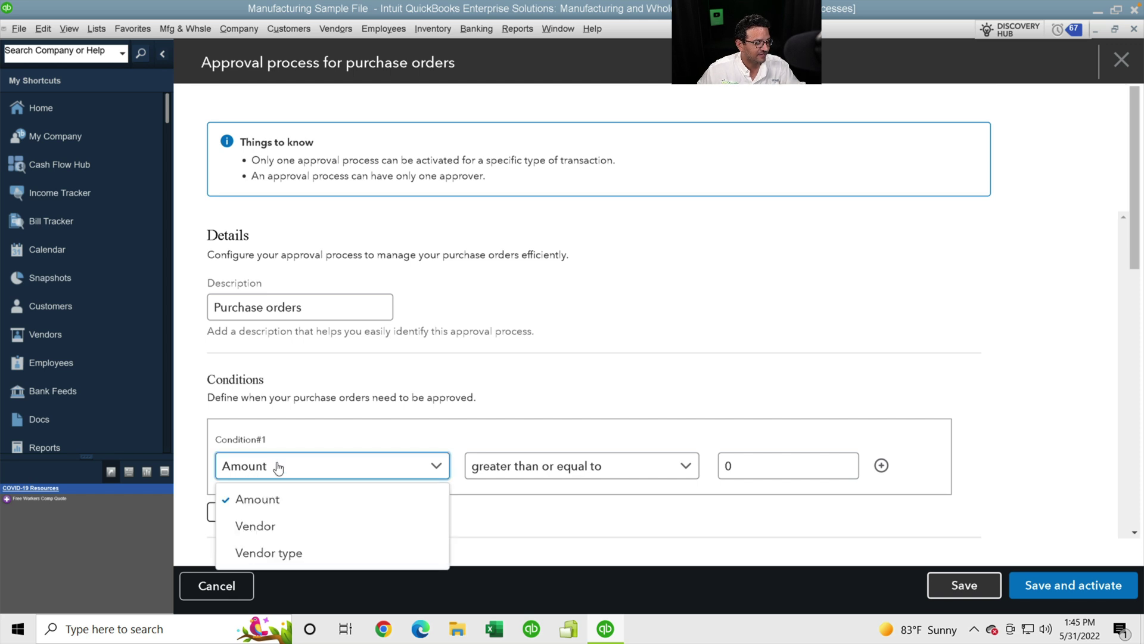
{"action": "left_click", "coordinate": [276, 465]}
{"action": "left_click", "coordinate": [567, 460]}
{"action": "left_click", "coordinate": [688, 459]}
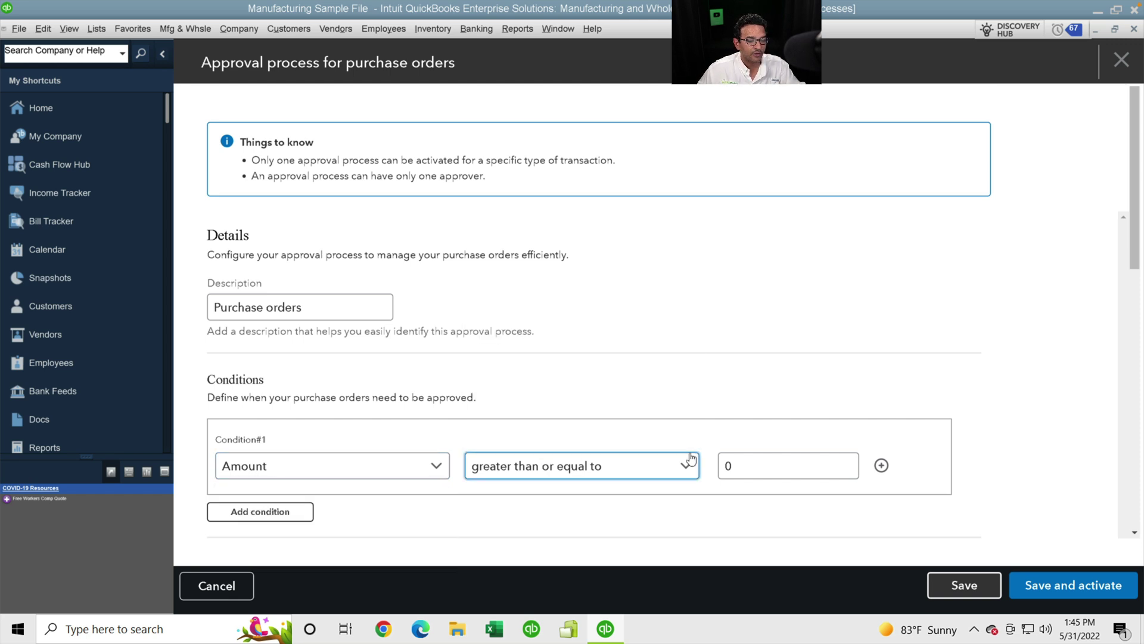
{"action": "left_click", "coordinate": [731, 463]}
{"action": "type", "text": "1"}
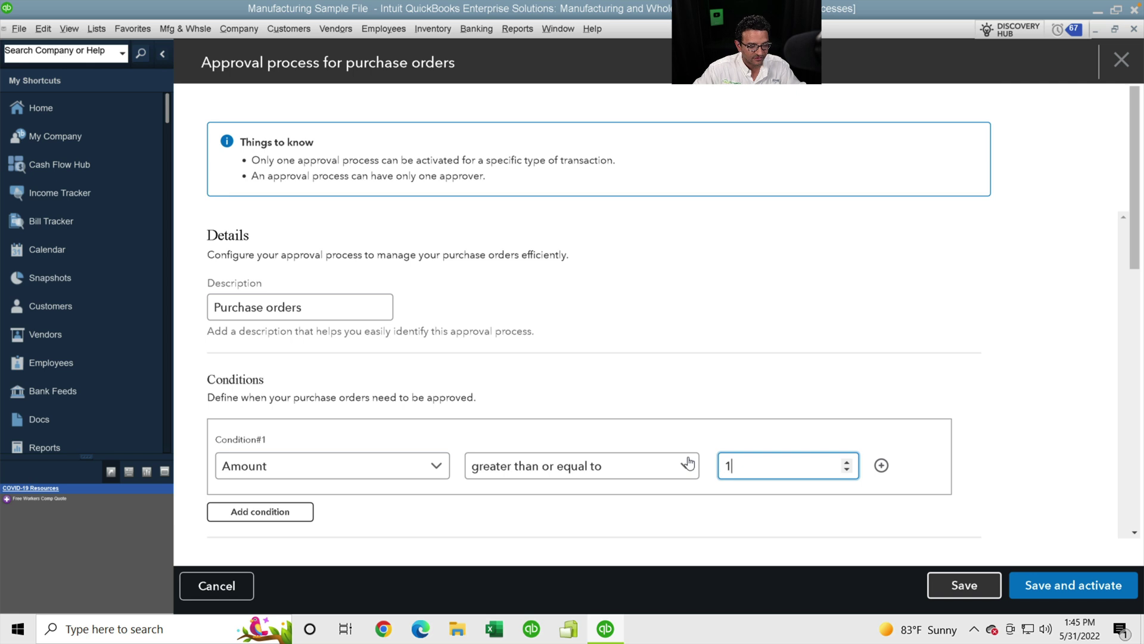
{"action": "type", "text": "000"}
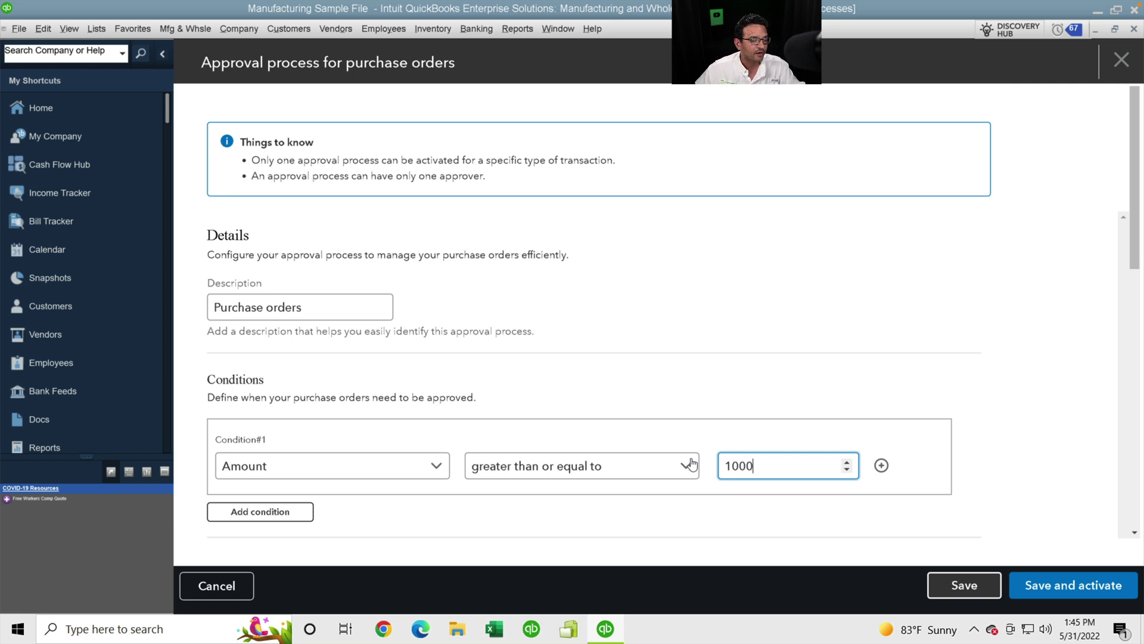
{"action": "left_click", "coordinate": [920, 442]}
Add Vendor and Vendor type conditions, then delete both so only the Amount condition remains.
{"action": "left_click", "coordinate": [303, 518]}
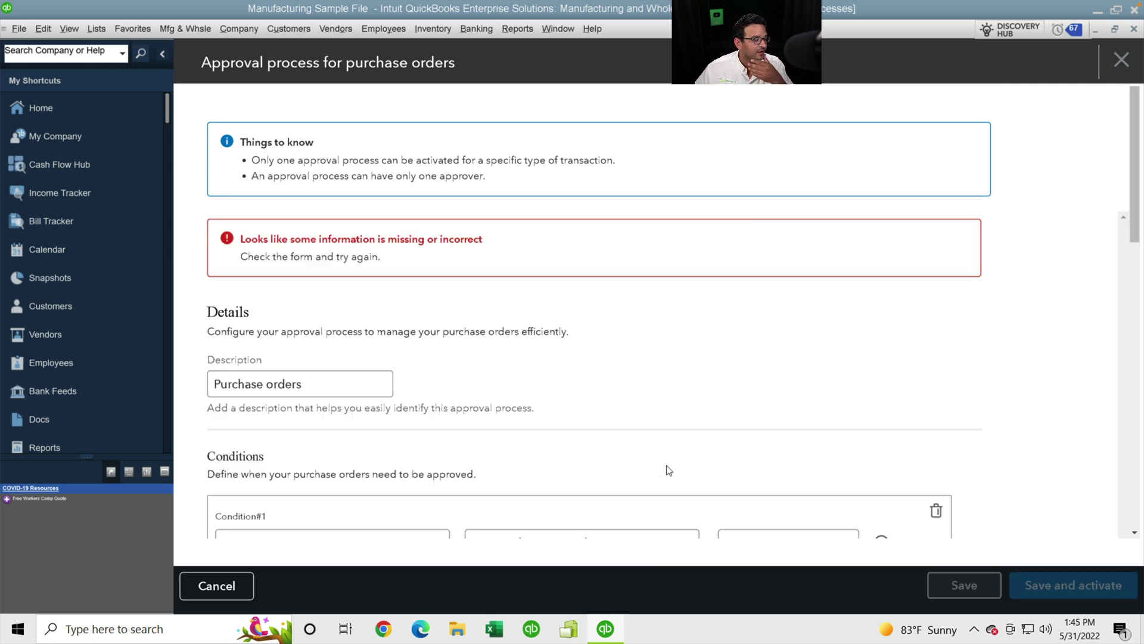
{"action": "scroll", "coordinate": [449, 427], "scroll_direction": "down", "scroll_amount": 2}
{"action": "scroll", "coordinate": [449, 427], "scroll_direction": "down", "scroll_amount": 1}
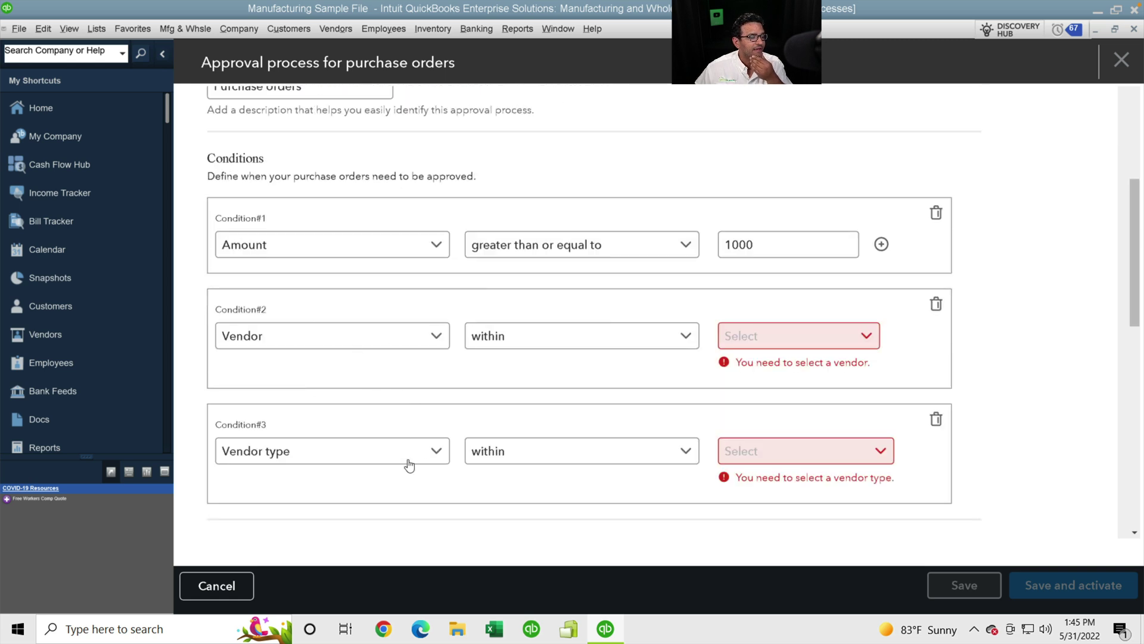
{"action": "left_click", "coordinate": [438, 453]}
{"action": "left_click", "coordinate": [441, 456]}
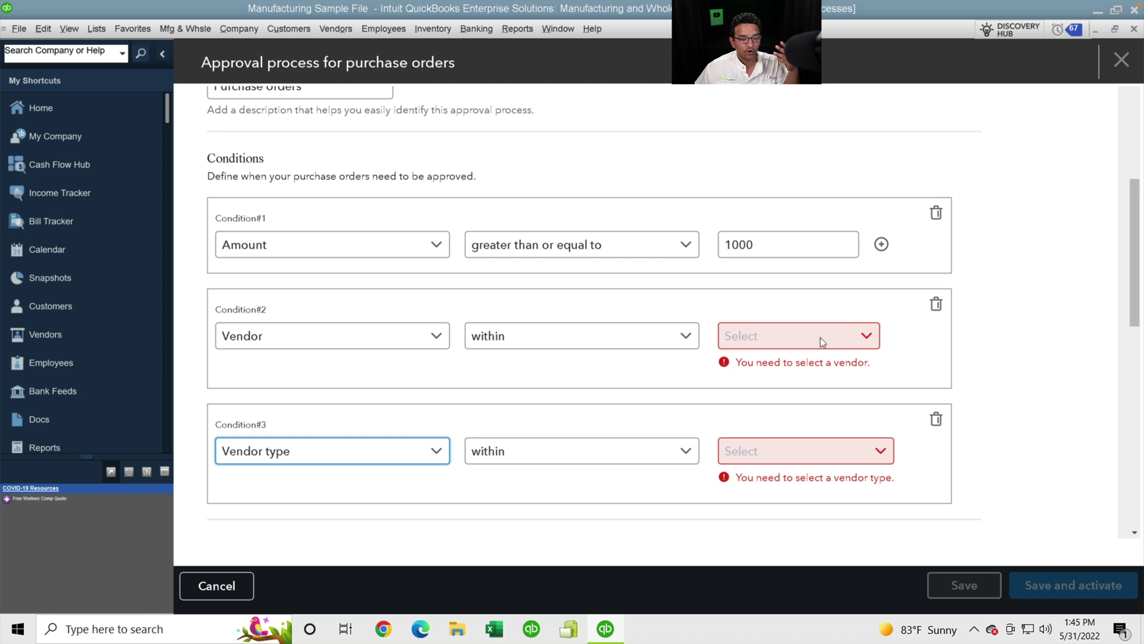
{"action": "left_click", "coordinate": [936, 304]}
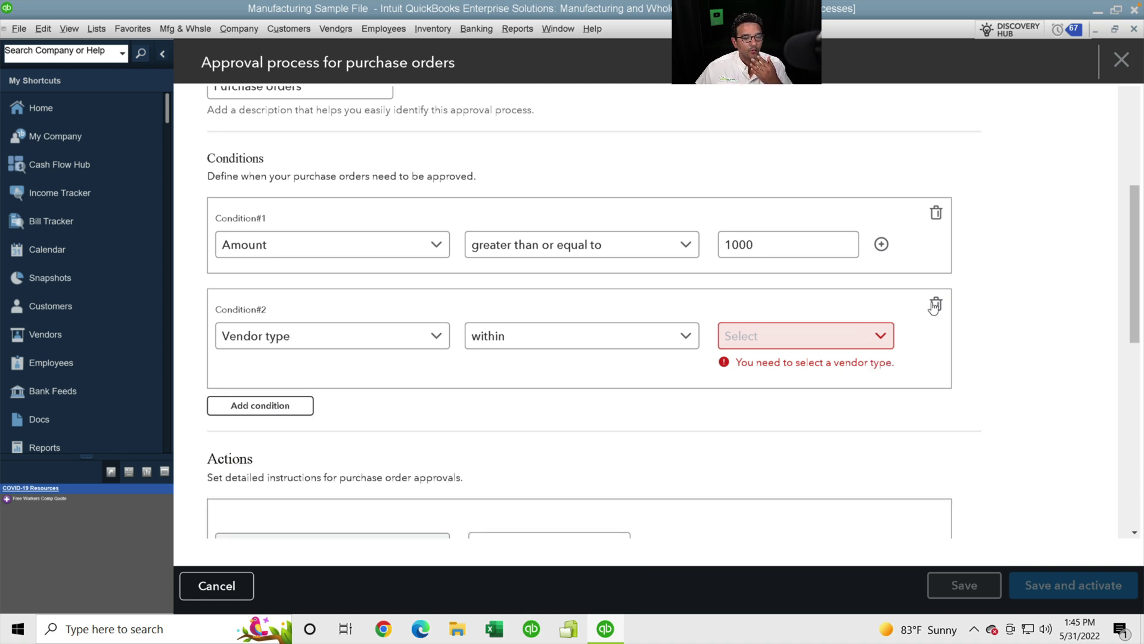
{"action": "left_click", "coordinate": [936, 304]}
{"action": "scroll", "coordinate": [962, 342], "scroll_direction": "up", "scroll_amount": 3}
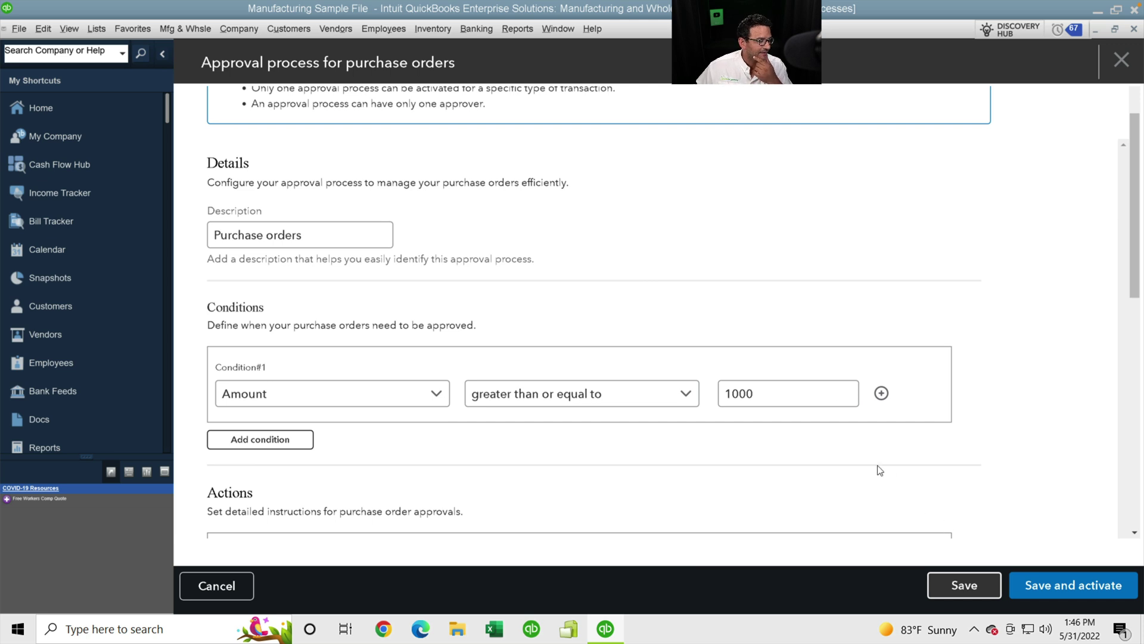
{"action": "scroll", "coordinate": [876, 468], "scroll_direction": "down", "scroll_amount": 3}
Keep Admin as both the purchase order approver and the email notification recipient.
{"action": "scroll", "coordinate": [869, 458], "scroll_direction": "down", "scroll_amount": 1}
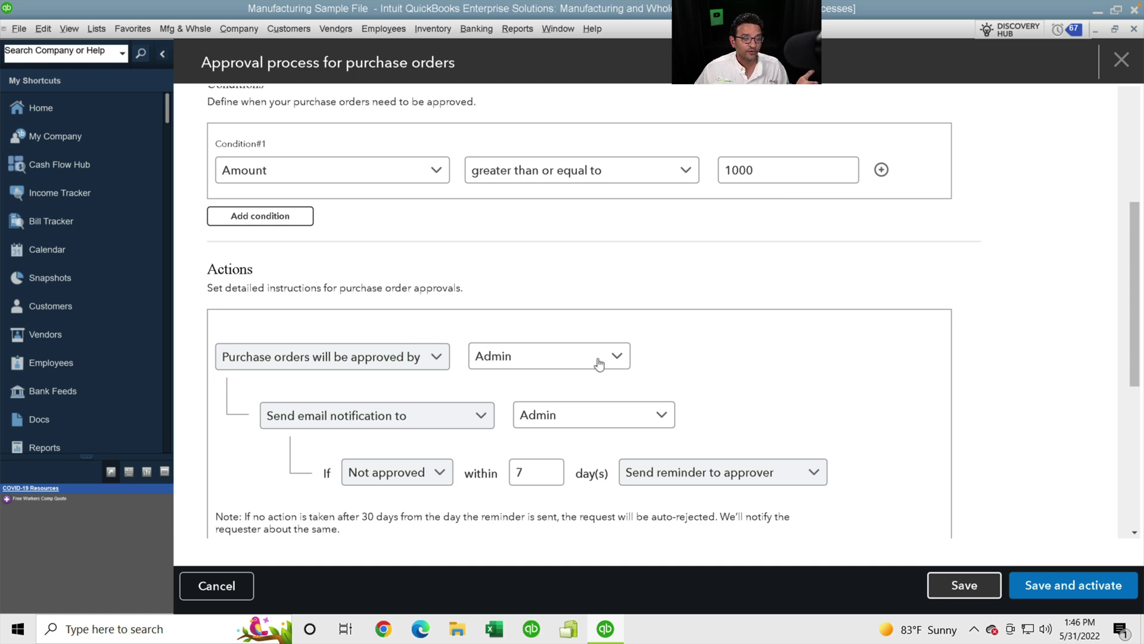
{"action": "left_click", "coordinate": [619, 357]}
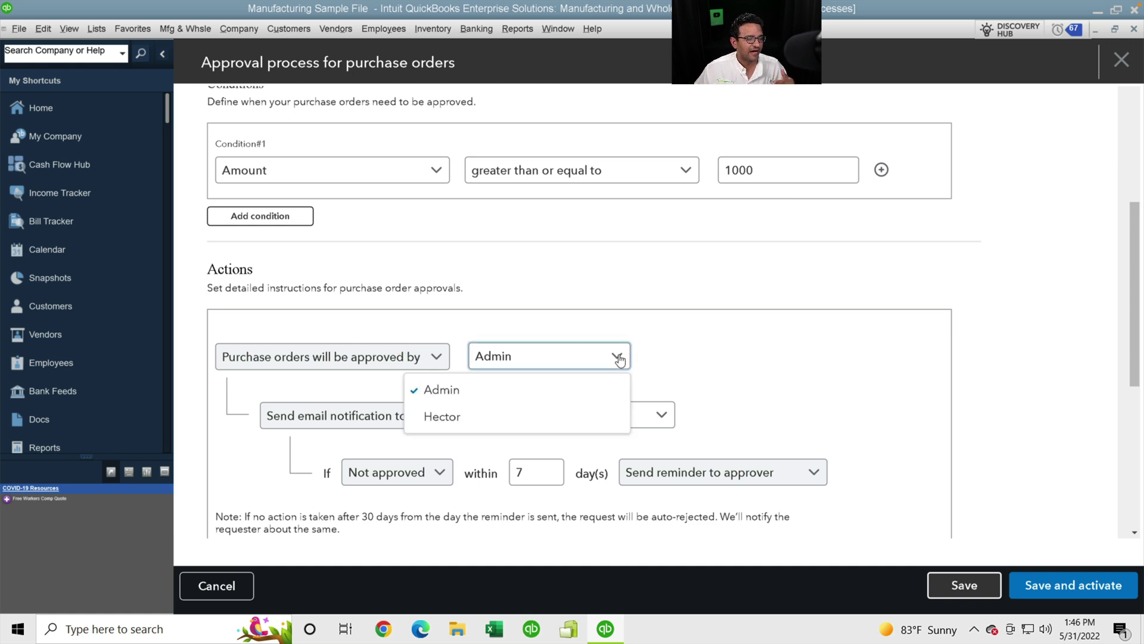
{"action": "left_click", "coordinate": [440, 393]}
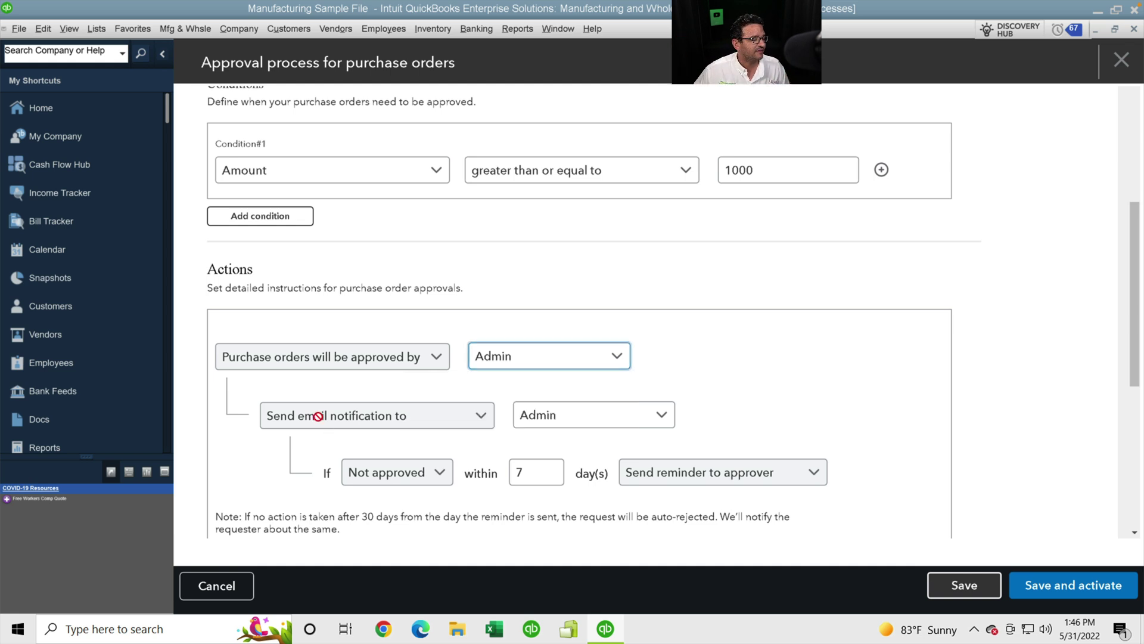
{"action": "left_click", "coordinate": [598, 423]}
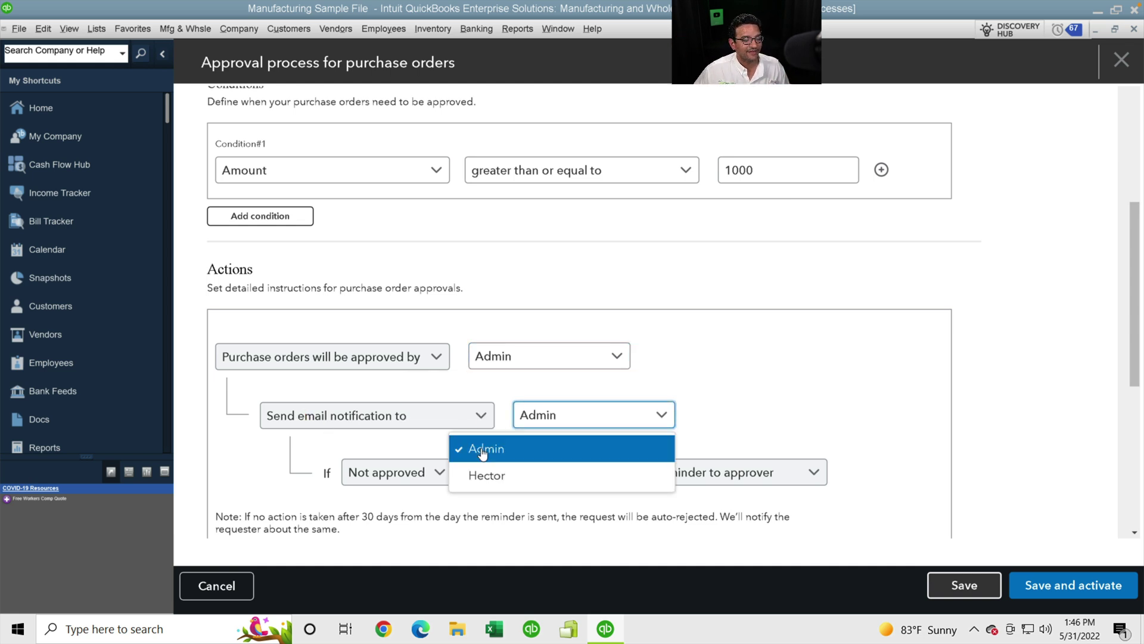
{"action": "left_click", "coordinate": [765, 425]}
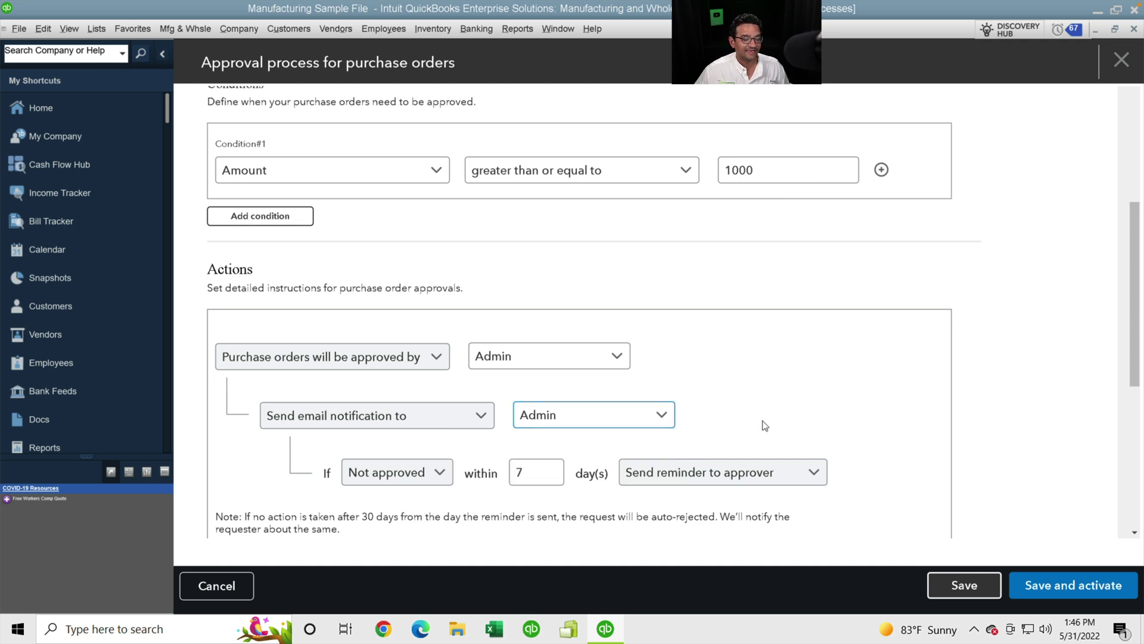
Review the reminder days and default approval message, then save and activate the process.
{"action": "double_click", "coordinate": [539, 473]}
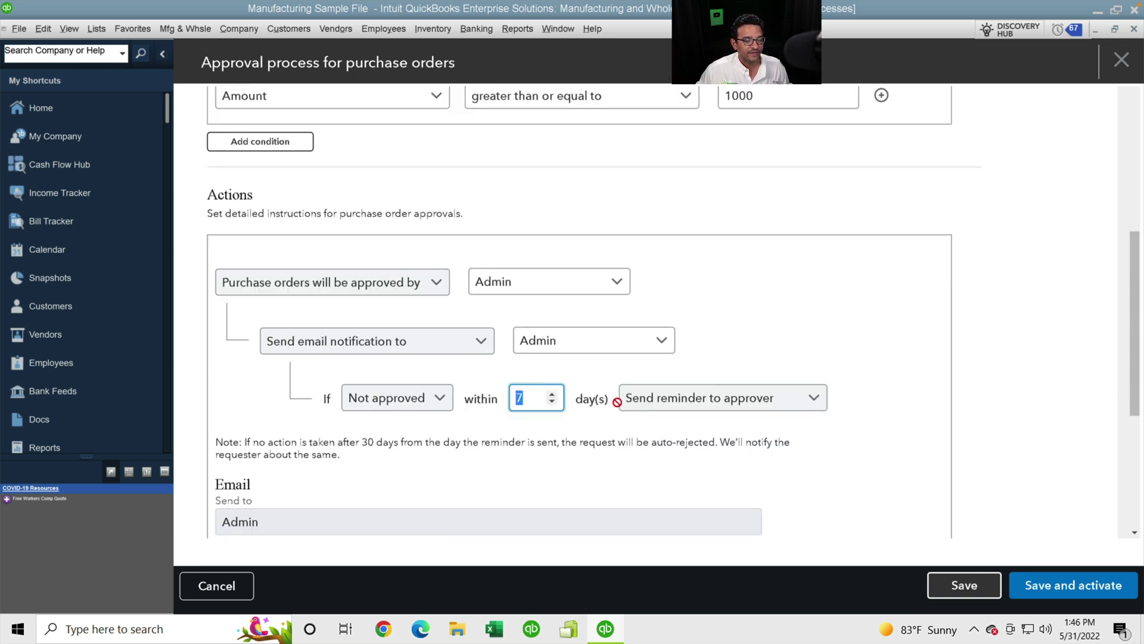
{"action": "scroll", "coordinate": [614, 413], "scroll_direction": "down", "scroll_amount": 5}
{"action": "left_click_drag", "start_coordinate": [309, 477], "coordinate": [196, 351]}
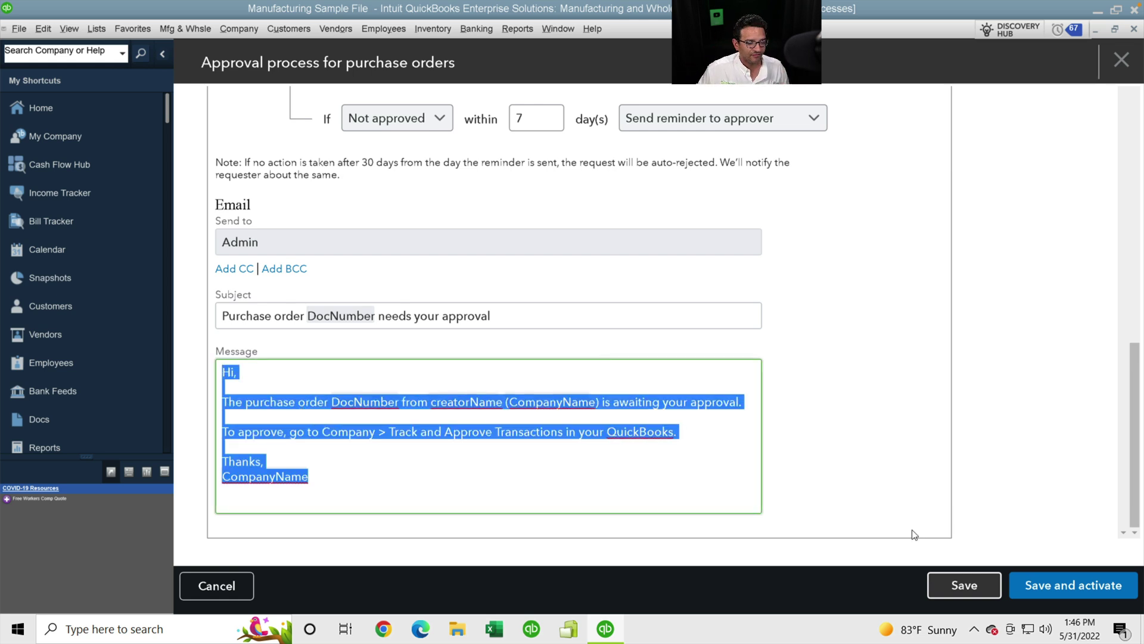
{"action": "left_click", "coordinate": [1054, 588]}
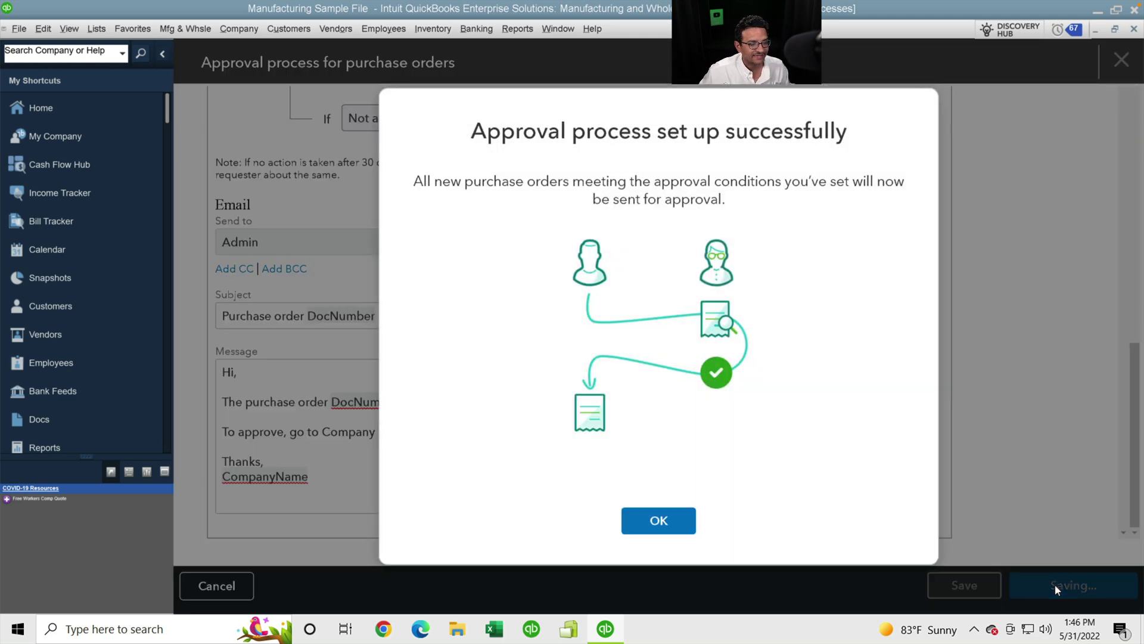
Dismiss the success message and begin setting up another approval process.
{"action": "left_click", "coordinate": [665, 521]}
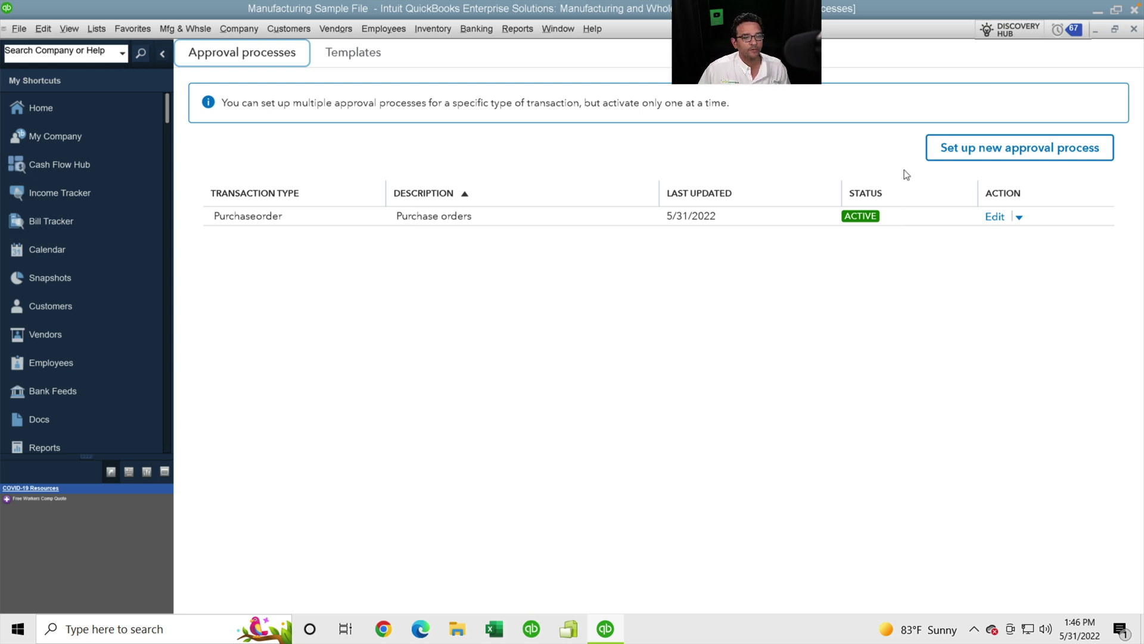
{"action": "left_click", "coordinate": [1017, 152]}
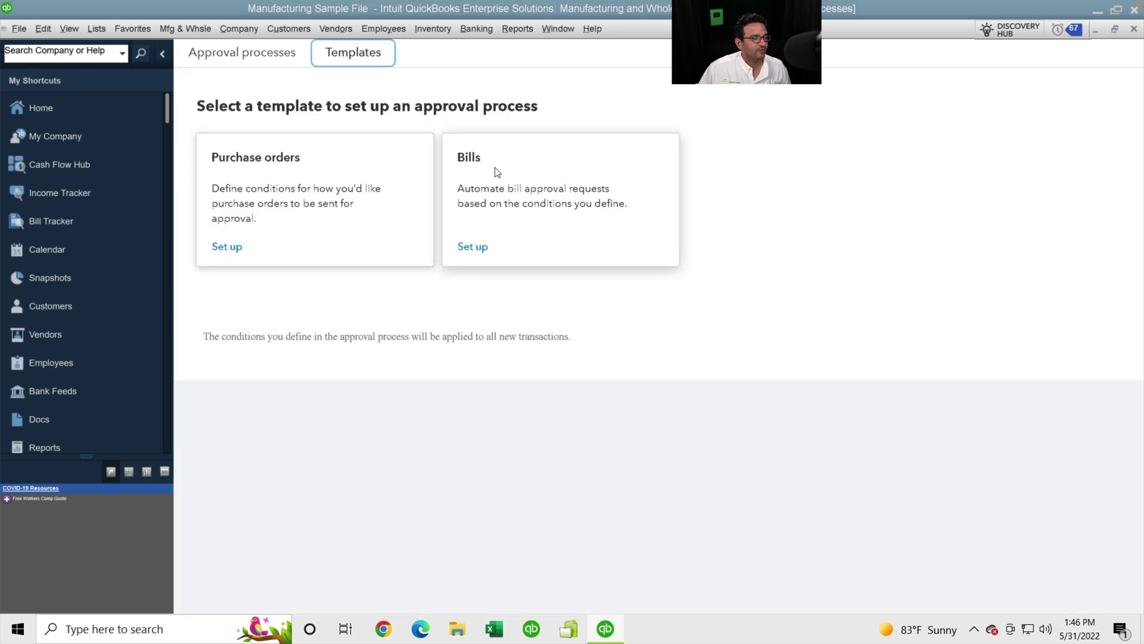
Start a Bills approval process with Condition#1 Vendor within Anderson's Hardware & Tools Supply.
{"action": "left_click", "coordinate": [473, 247]}
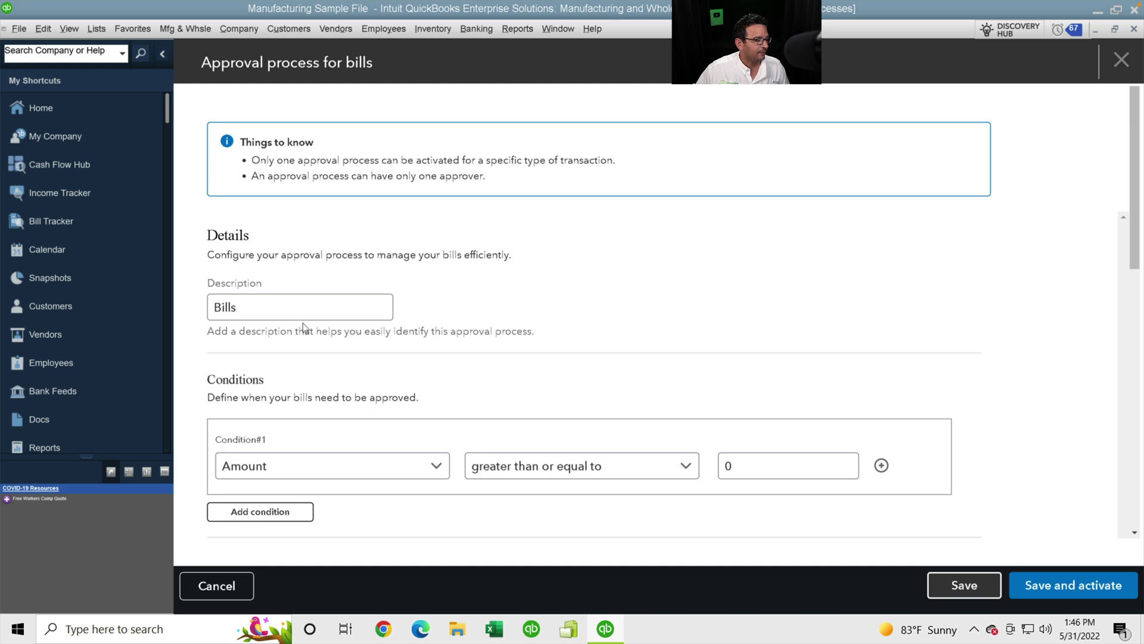
{"action": "scroll", "coordinate": [512, 436], "scroll_direction": "down", "scroll_amount": 1}
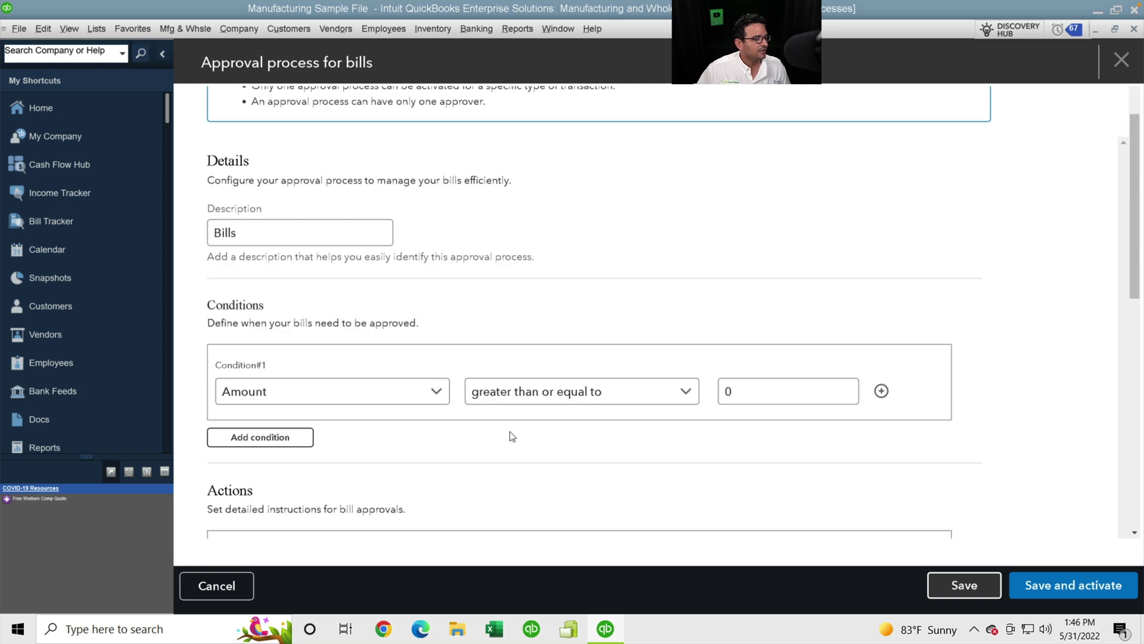
{"action": "left_click", "coordinate": [428, 392]}
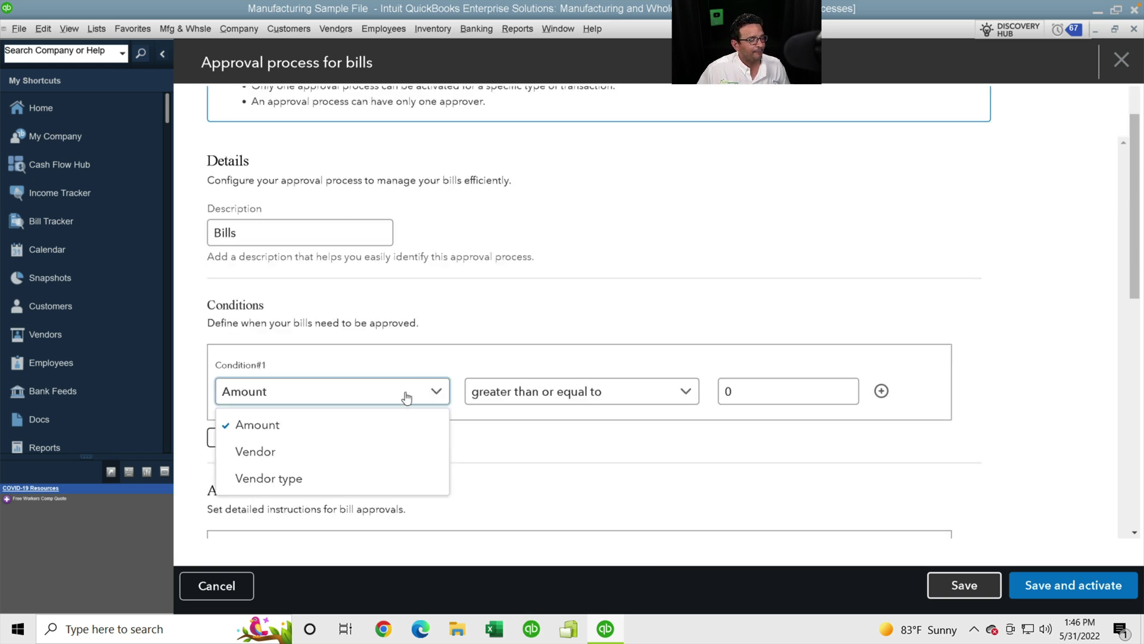
{"action": "left_click", "coordinate": [253, 453]}
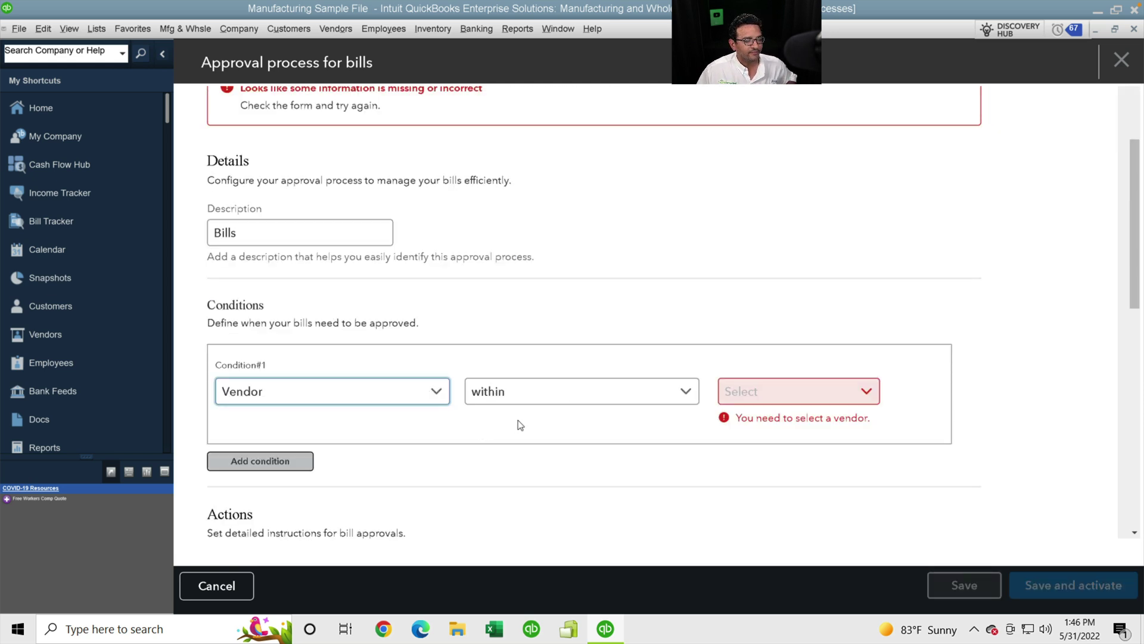
{"action": "left_click", "coordinate": [610, 393]}
{"action": "left_click", "coordinate": [867, 393]}
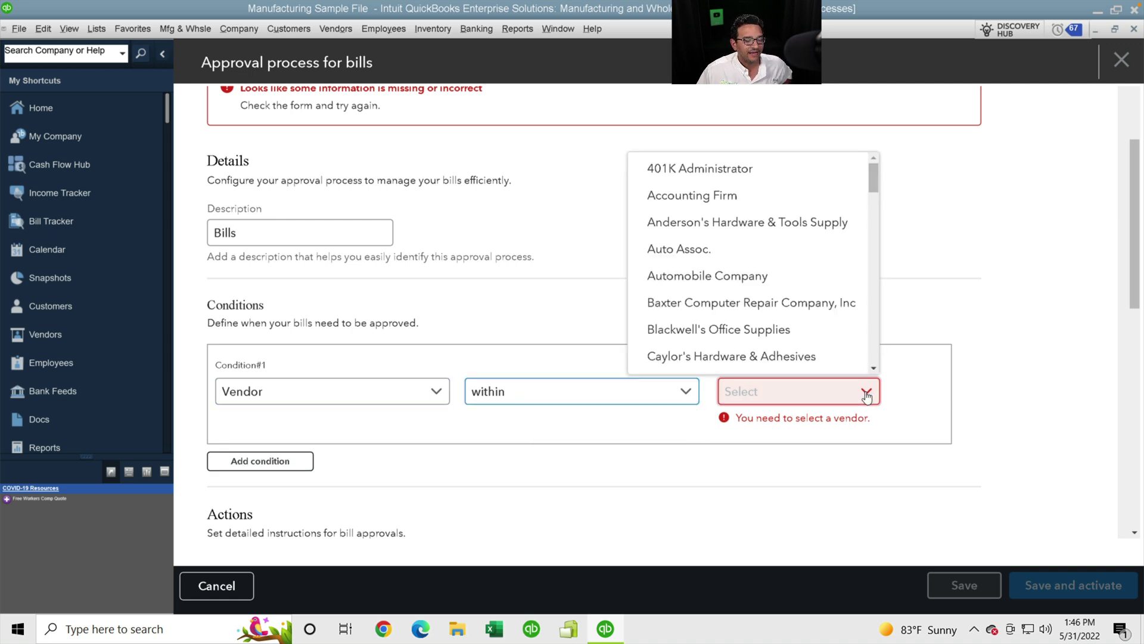
{"action": "left_click", "coordinate": [709, 223]}
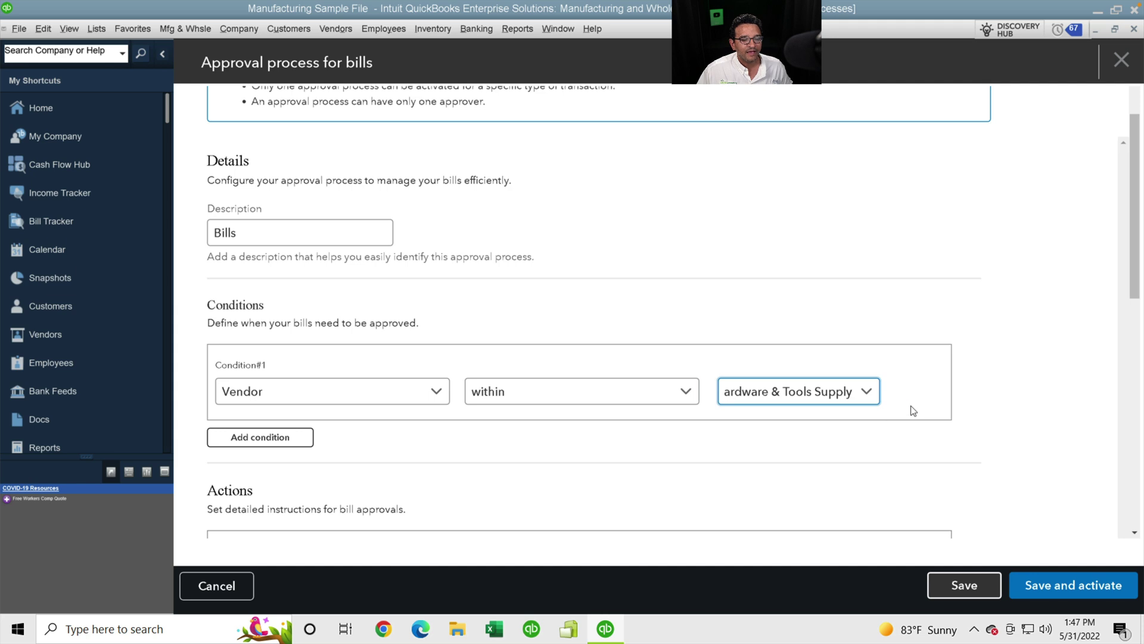
{"action": "scroll", "coordinate": [913, 411], "scroll_direction": "down", "scroll_amount": 1}
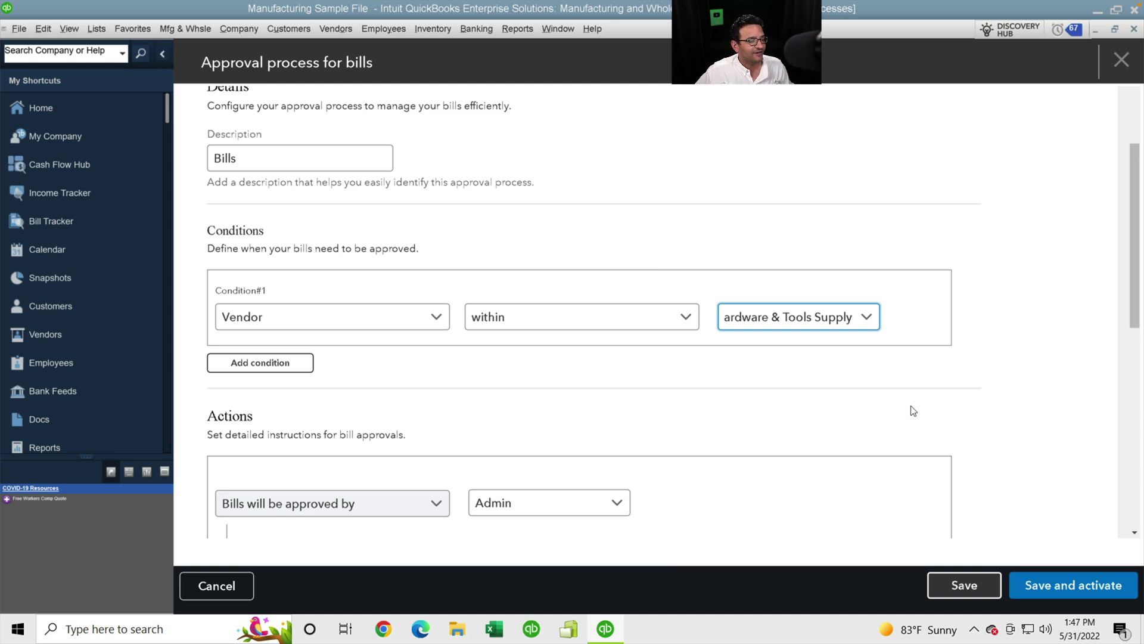
Add a second condition: Amount greater than or equal to 100.
{"action": "left_click", "coordinate": [245, 364]}
{"action": "left_click", "coordinate": [733, 408]}
{"action": "left_click", "coordinate": [600, 414]}
{"action": "left_click", "coordinate": [539, 417]}
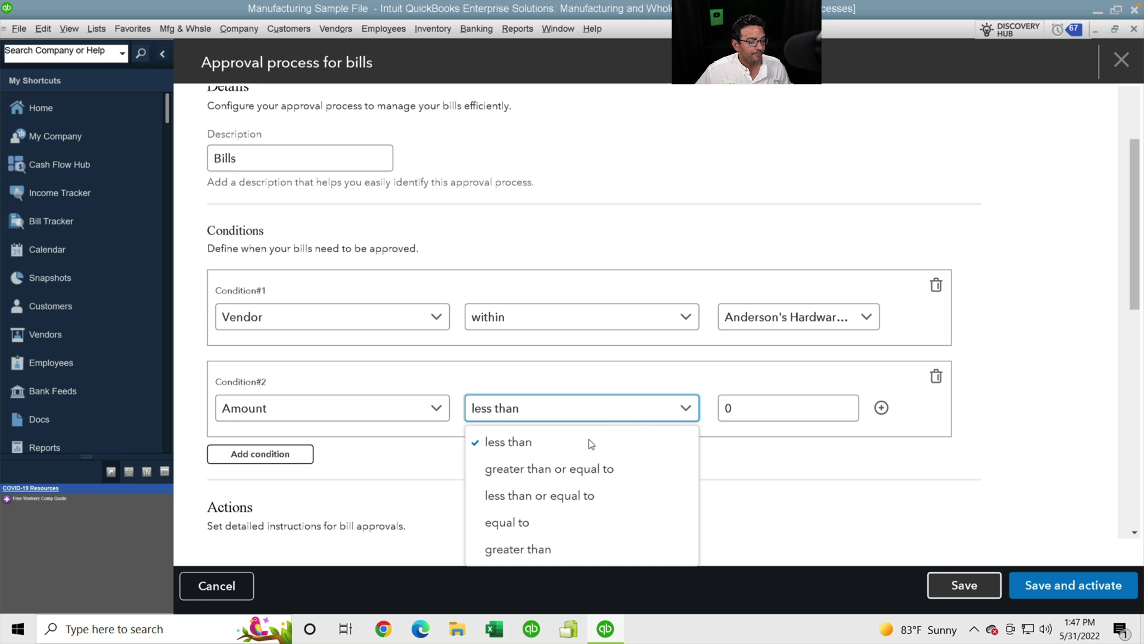
{"action": "left_click", "coordinate": [549, 468]}
{"action": "key", "text": "Tab"}
{"action": "type", "text": "100"}
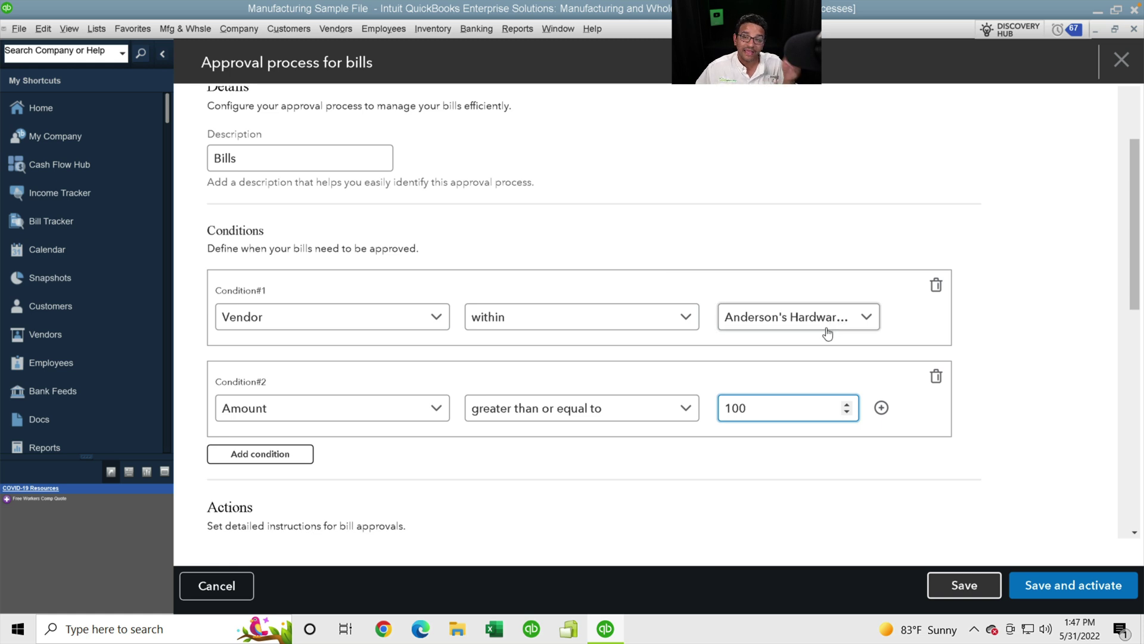
{"action": "left_click", "coordinate": [1042, 356]}
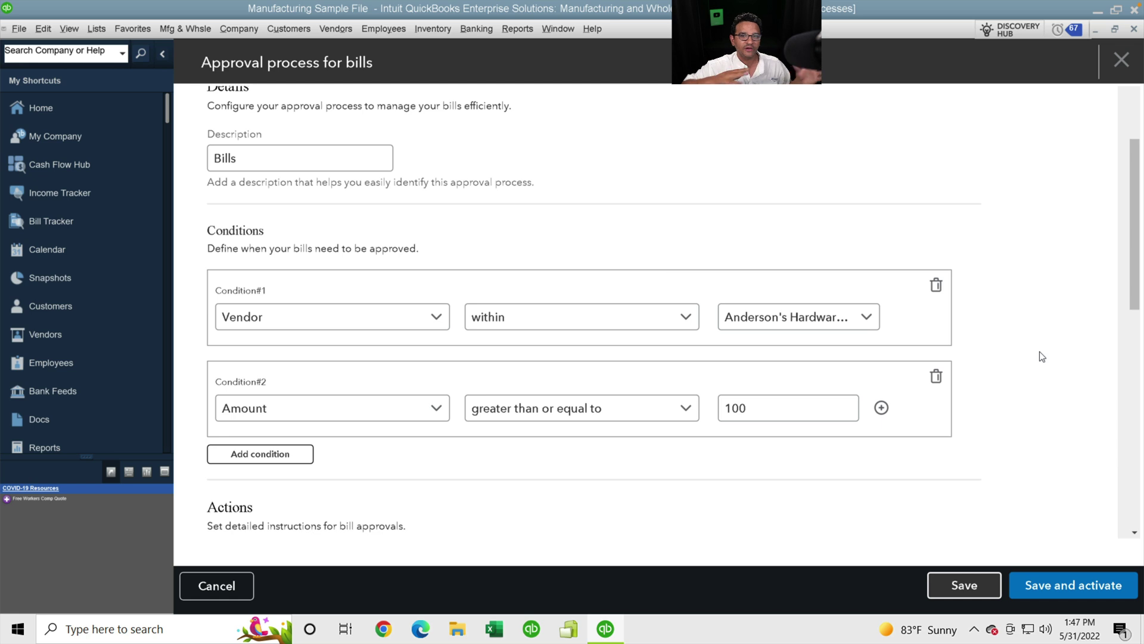
Keep Admin as the bill approver, save and activate, and confirm the success message.
{"action": "scroll", "coordinate": [958, 465], "scroll_direction": "down", "scroll_amount": 5}
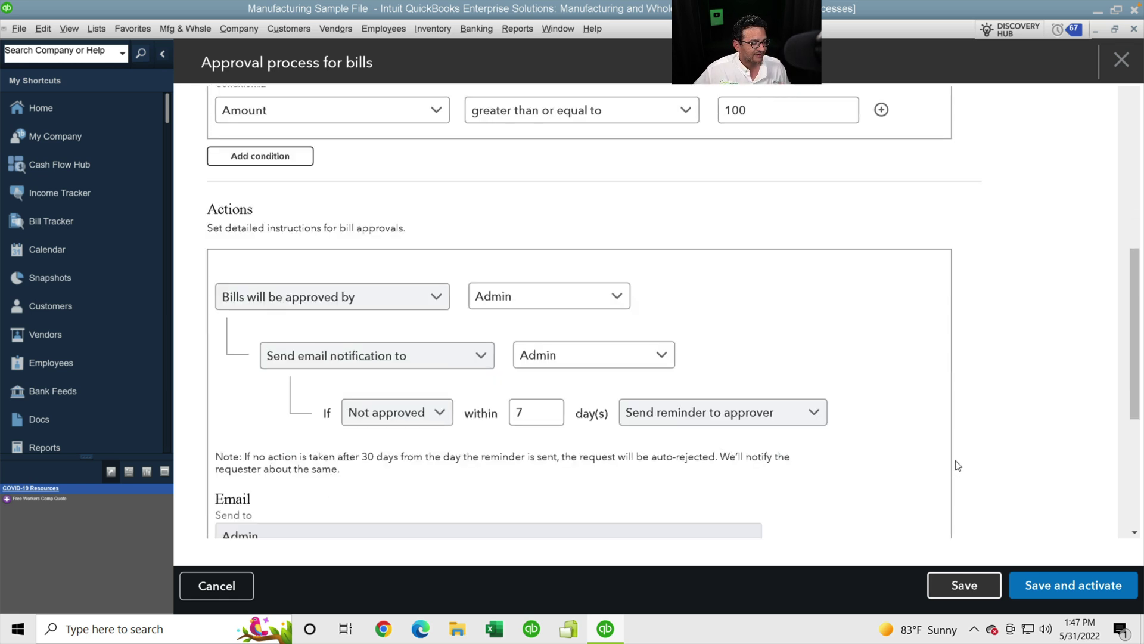
{"action": "left_click", "coordinate": [593, 290]}
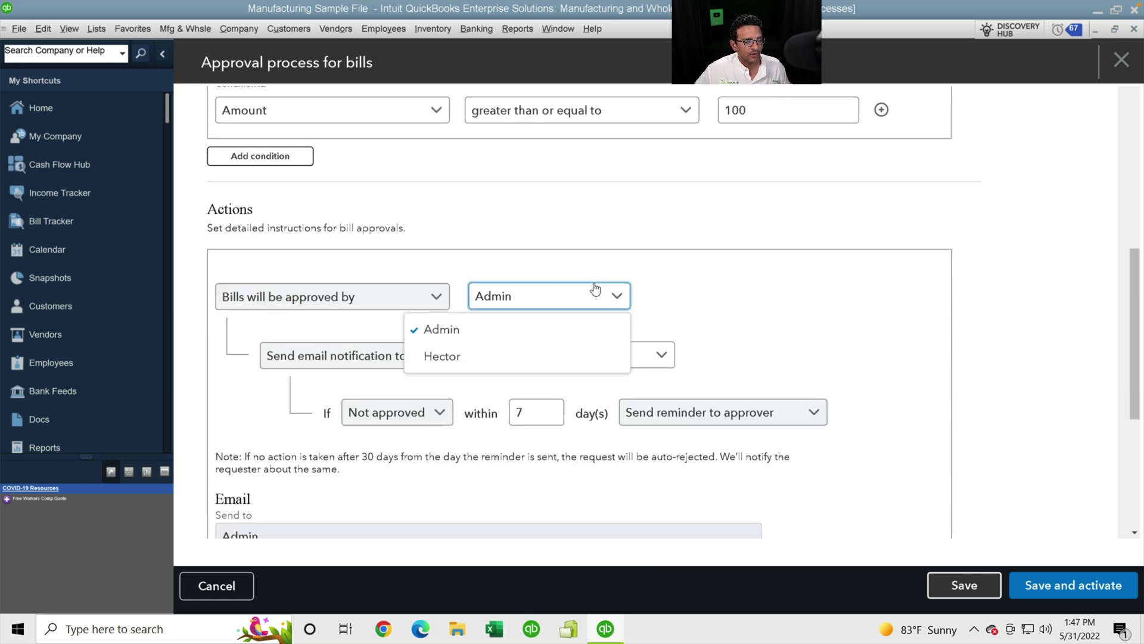
{"action": "left_click", "coordinate": [598, 306]}
{"action": "scroll", "coordinate": [596, 359], "scroll_direction": "down", "scroll_amount": 4}
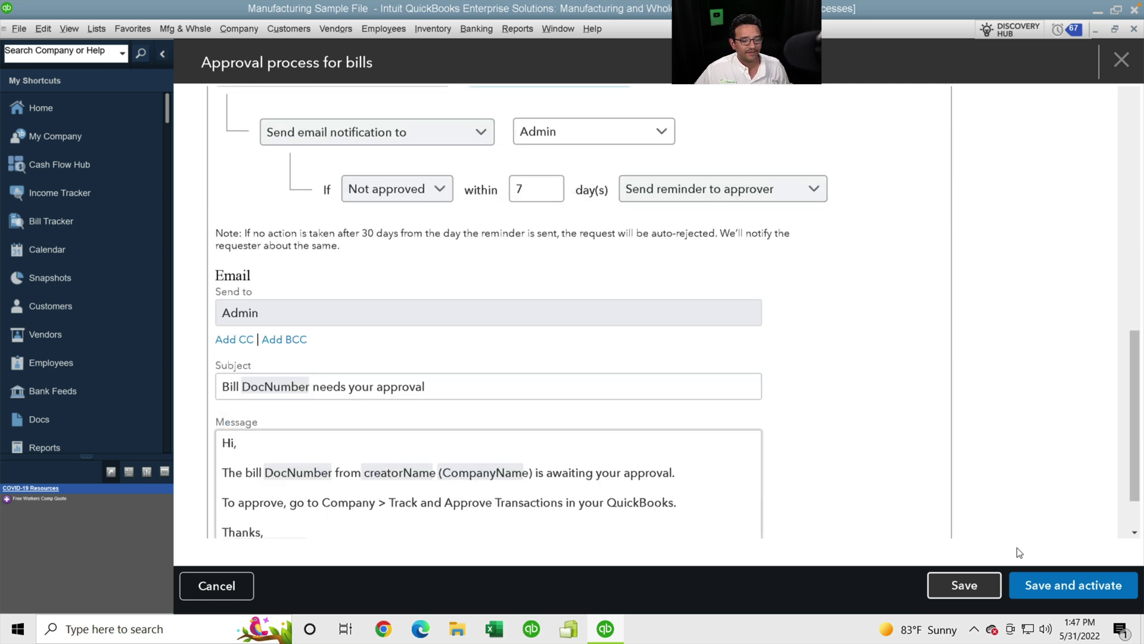
{"action": "left_click", "coordinate": [1066, 587]}
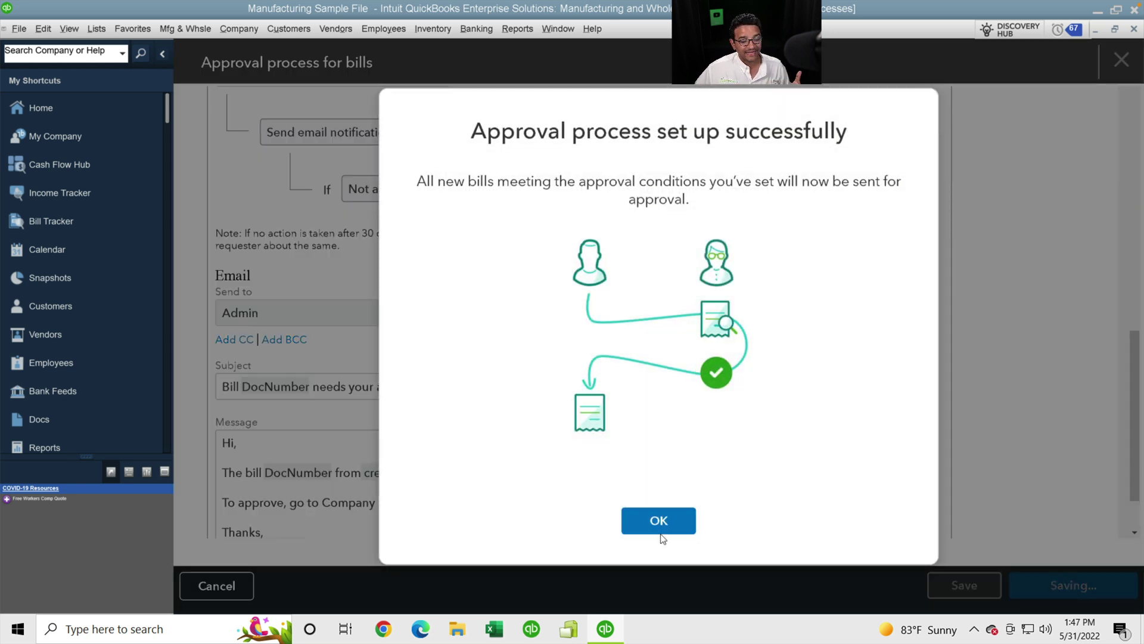
{"action": "left_click", "coordinate": [666, 530]}
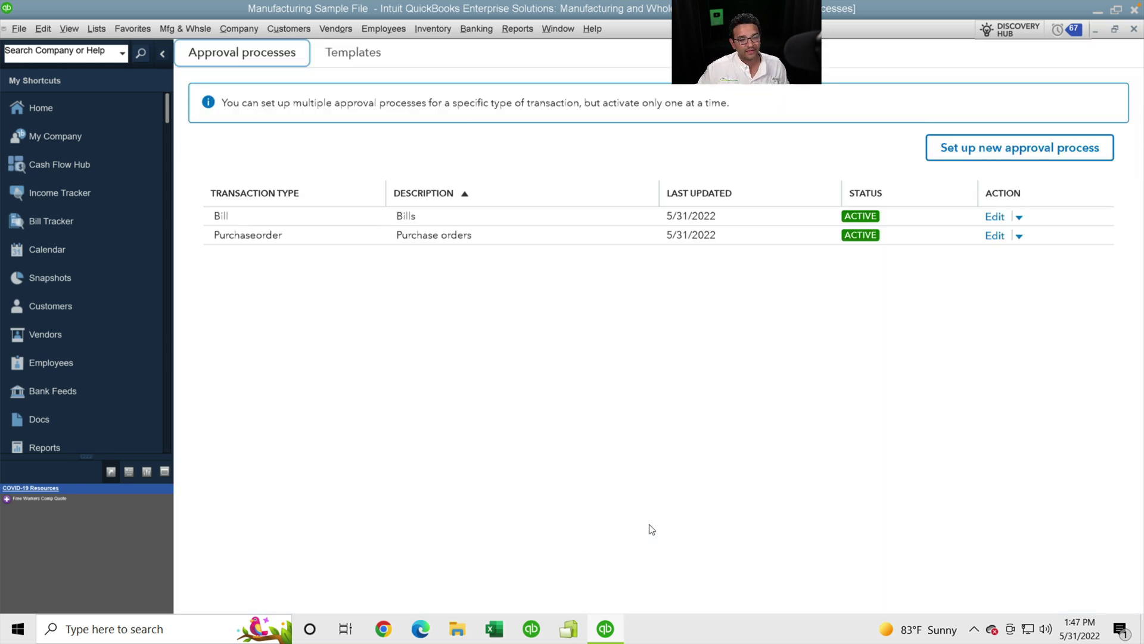
Close the Approval processes window and choose File > Close Company/Logoff.
{"action": "left_click", "coordinate": [1133, 29]}
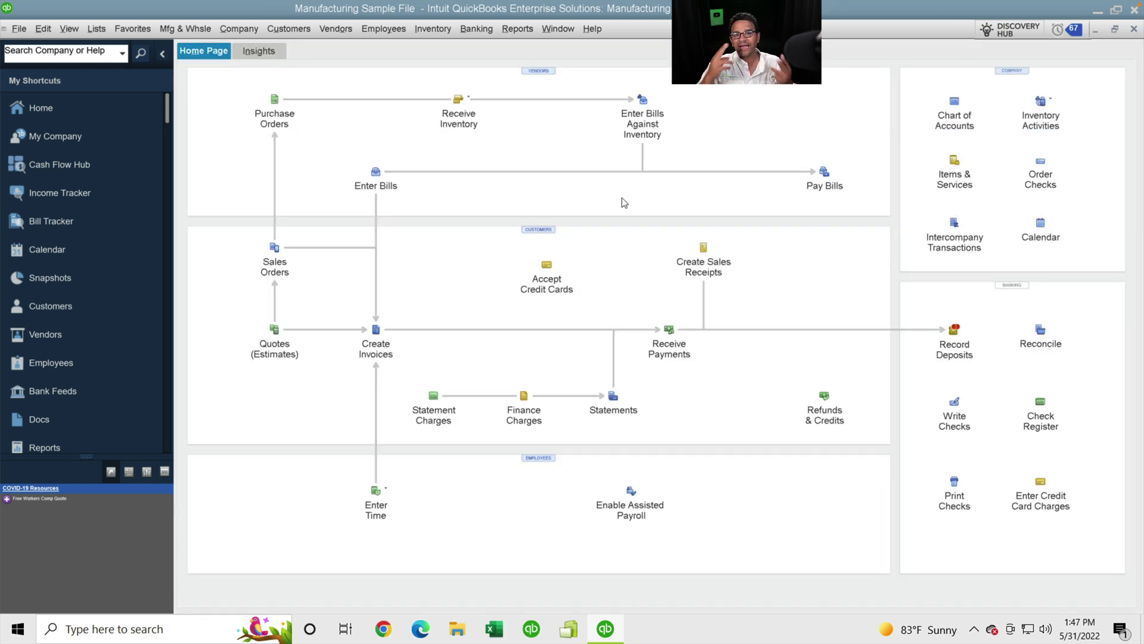
{"action": "left_click", "coordinate": [21, 29]}
{"action": "left_click", "coordinate": [43, 139]}
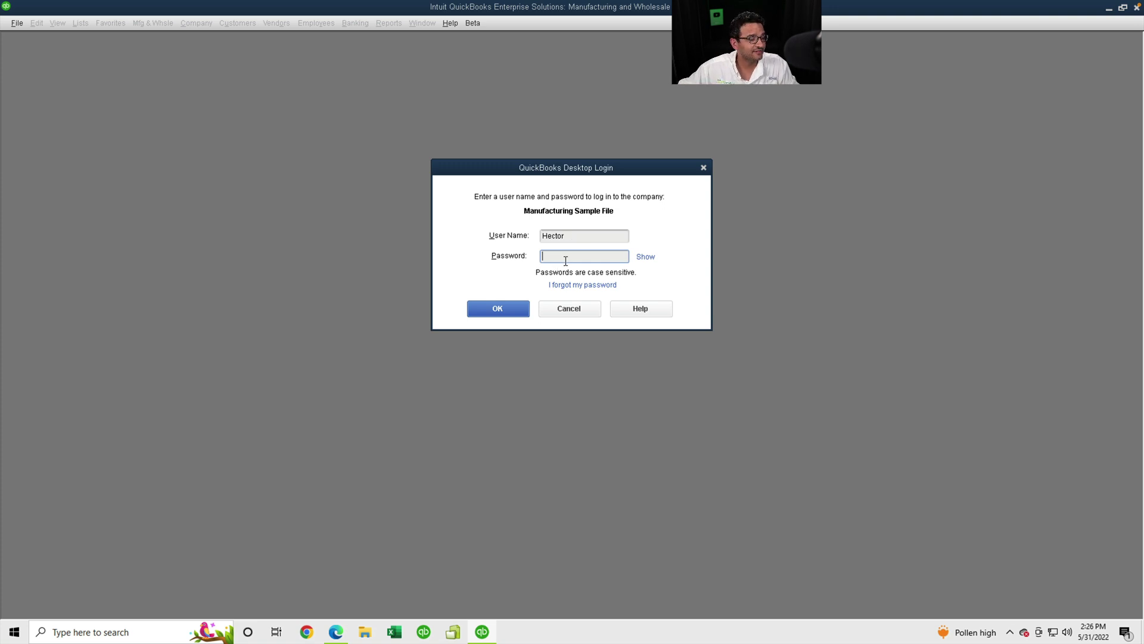
Sign back in with the user's password, maximize the Home Page, and start a new purchase order.
{"action": "type", "text": "********"}
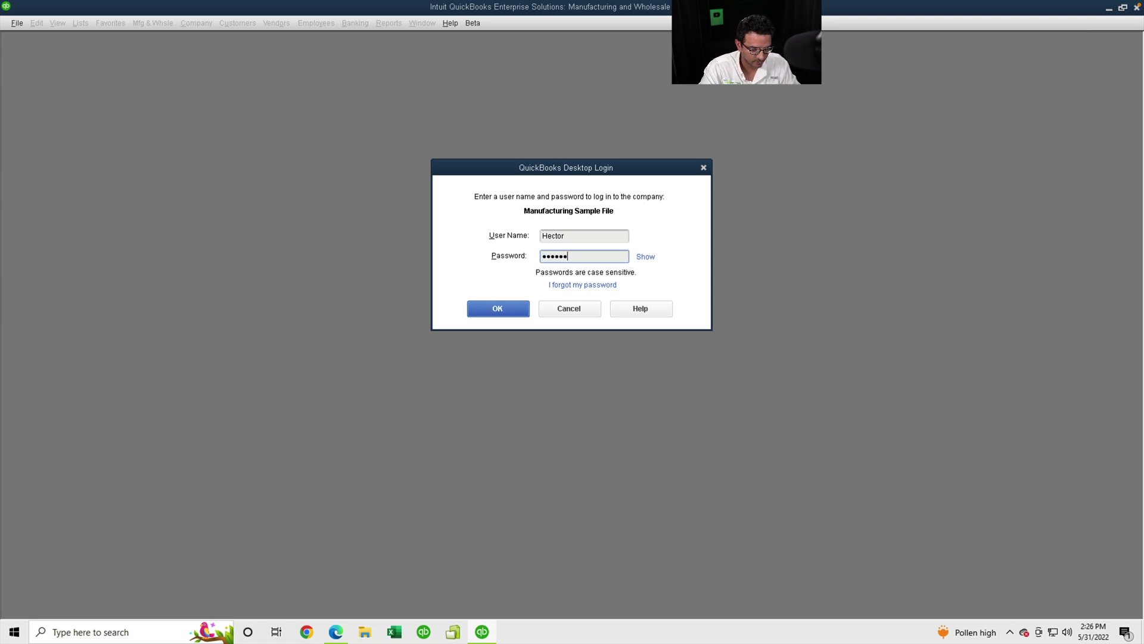
{"action": "key", "text": "Return"}
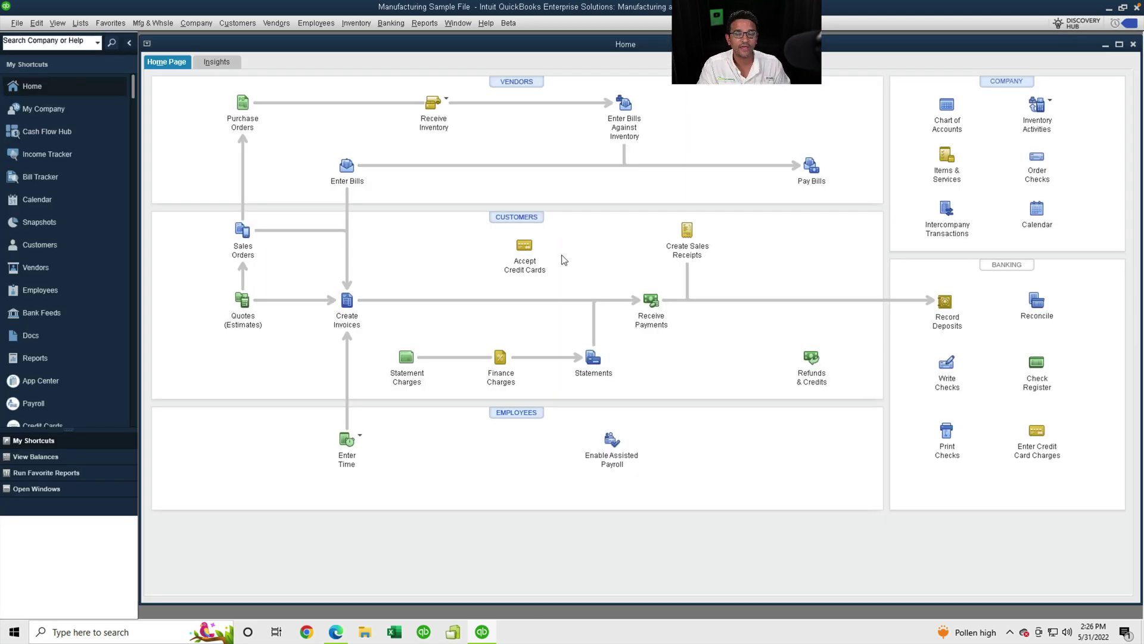
{"action": "double_click", "coordinate": [473, 45]}
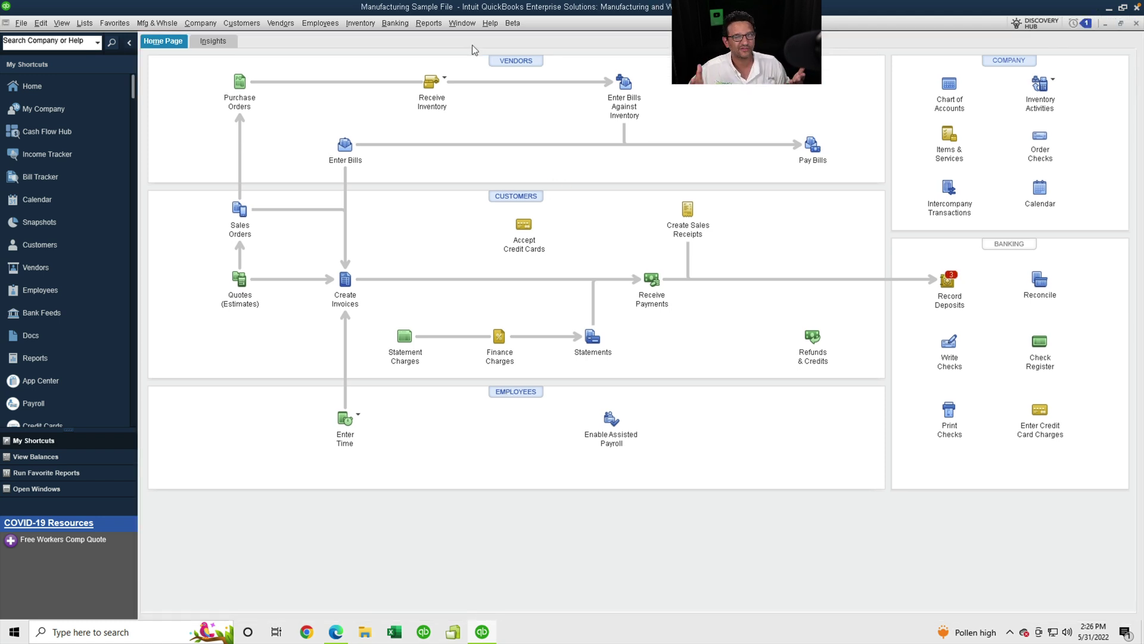
{"action": "left_click", "coordinate": [238, 81]}
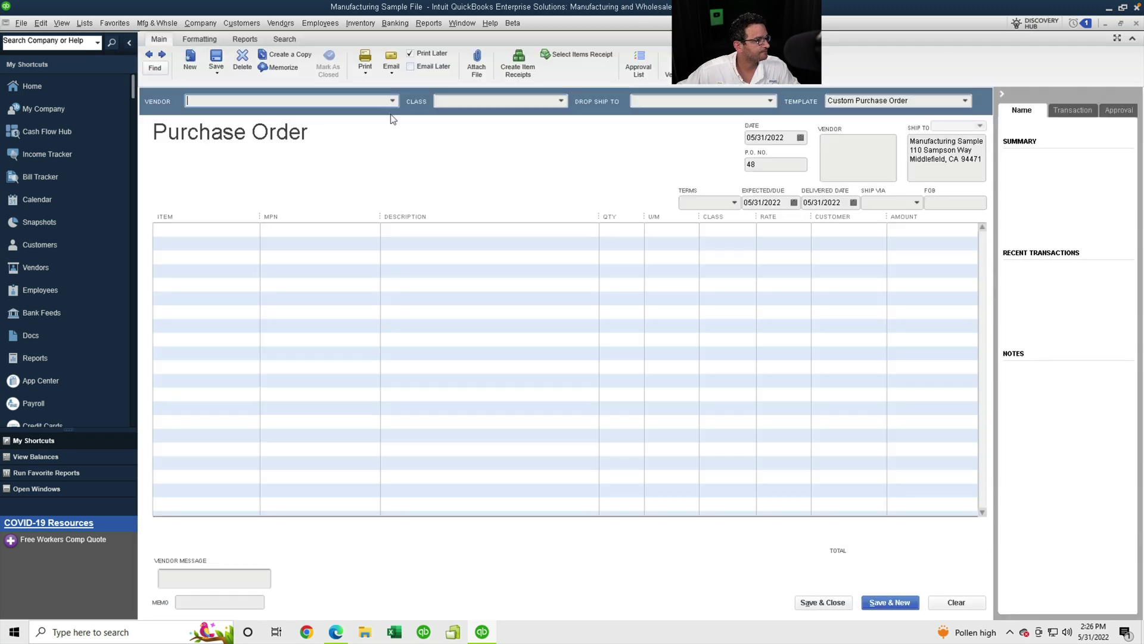
Fill PO 48 with vendor Electronics Manufacturer and item ANPI-BL, quantity 200 at 25.00.
{"action": "left_click", "coordinate": [391, 101]}
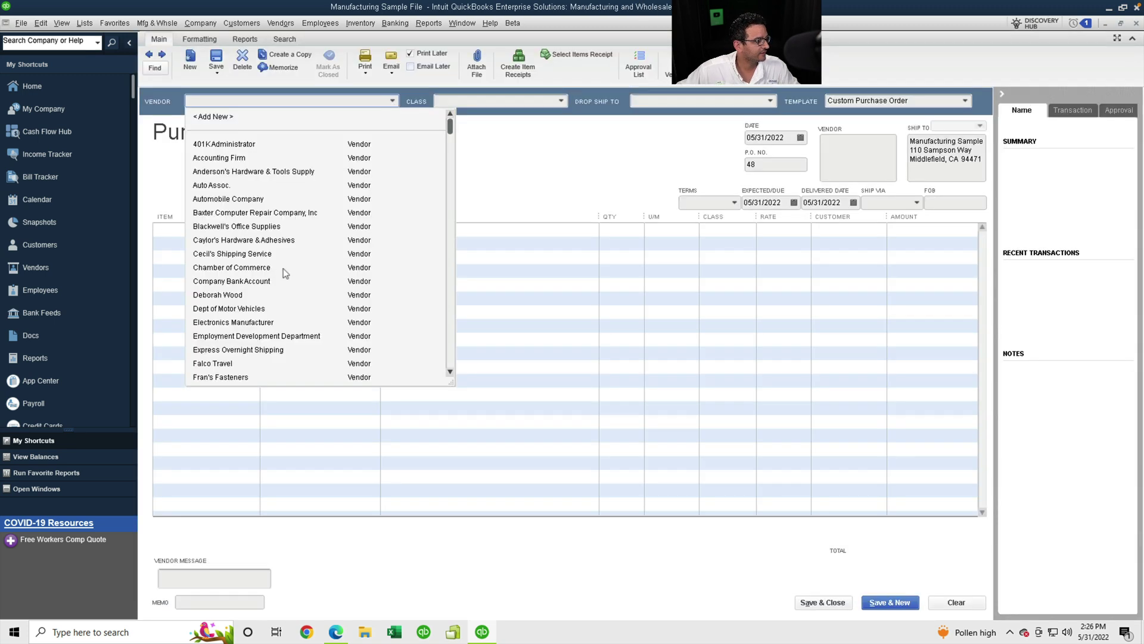
{"action": "left_click", "coordinate": [238, 323]}
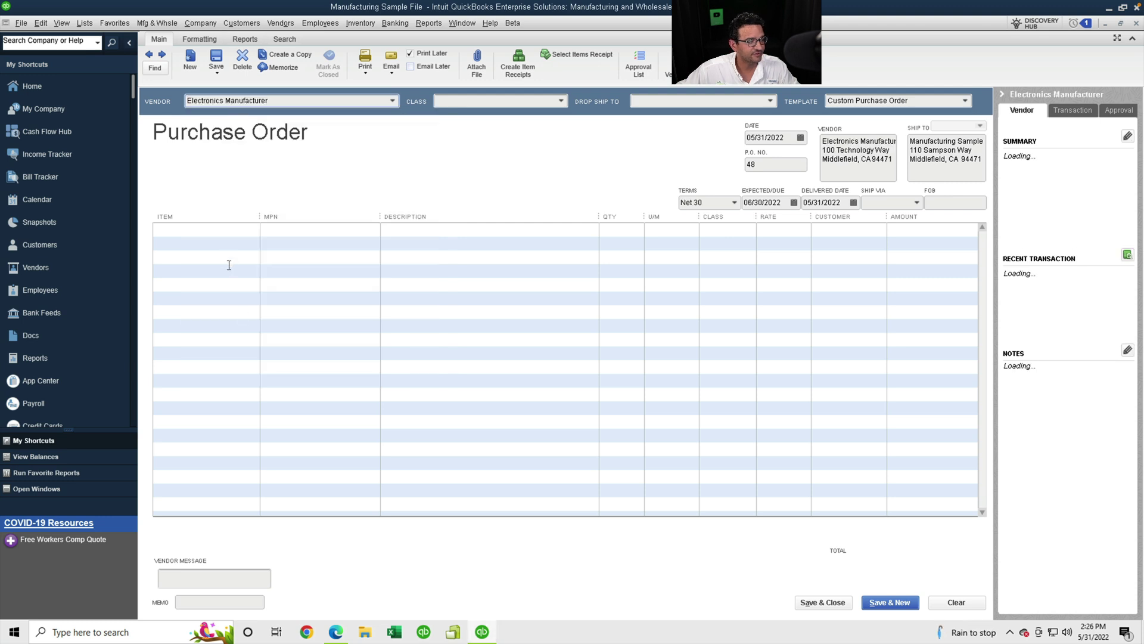
{"action": "left_click", "coordinate": [240, 234]}
{"action": "left_click", "coordinate": [254, 229]}
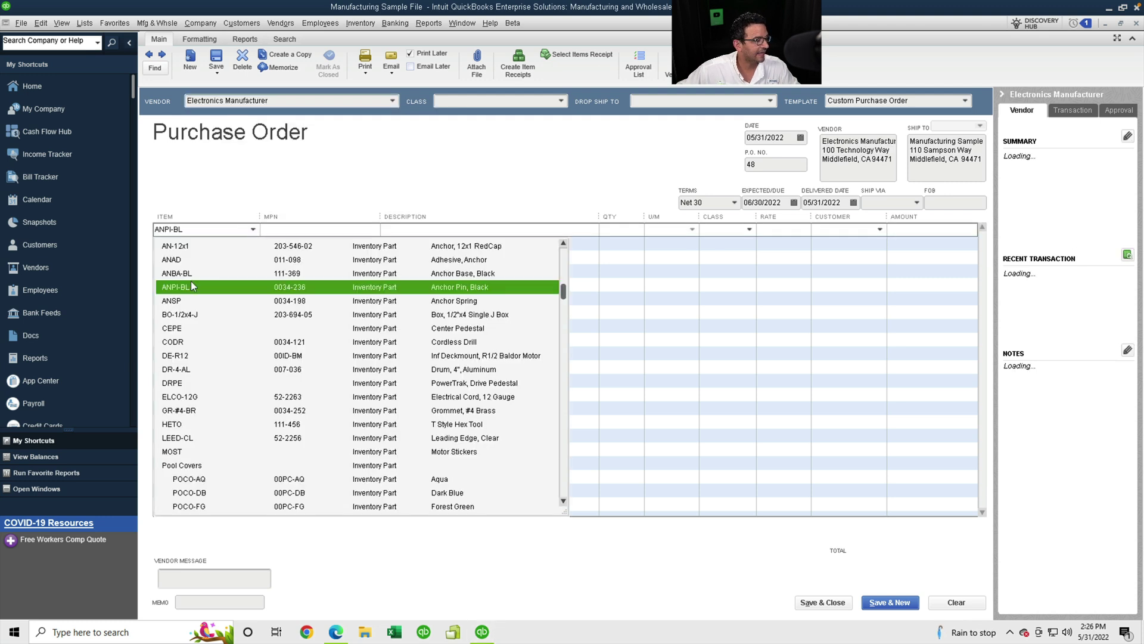
{"action": "left_click", "coordinate": [190, 286]}
{"action": "left_click", "coordinate": [618, 229]}
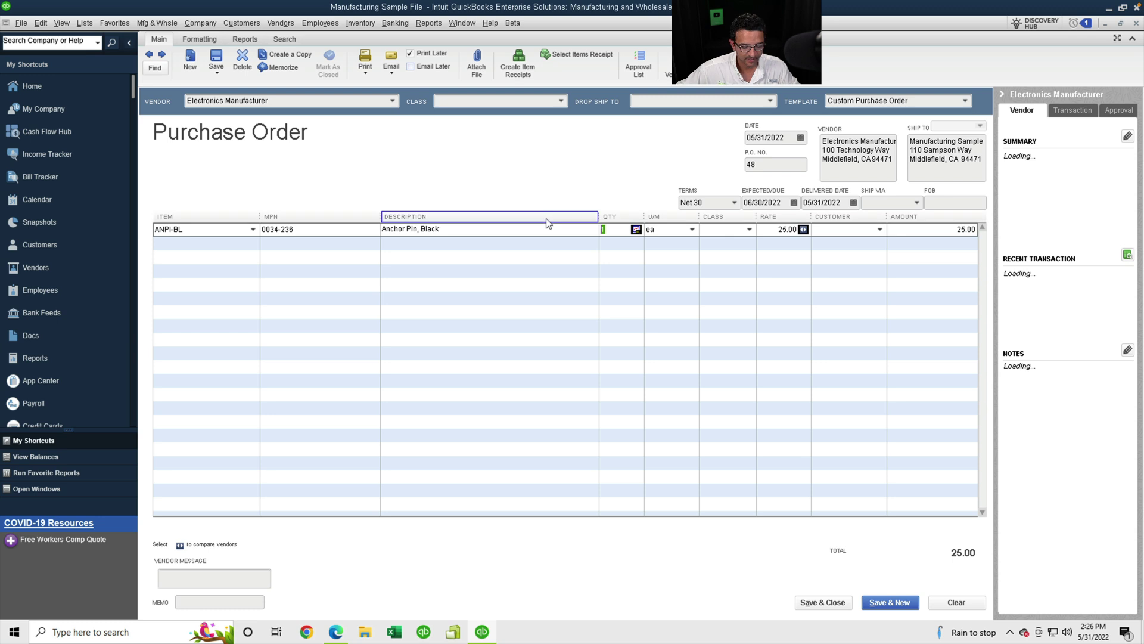
{"action": "type", "text": "200 ea"}
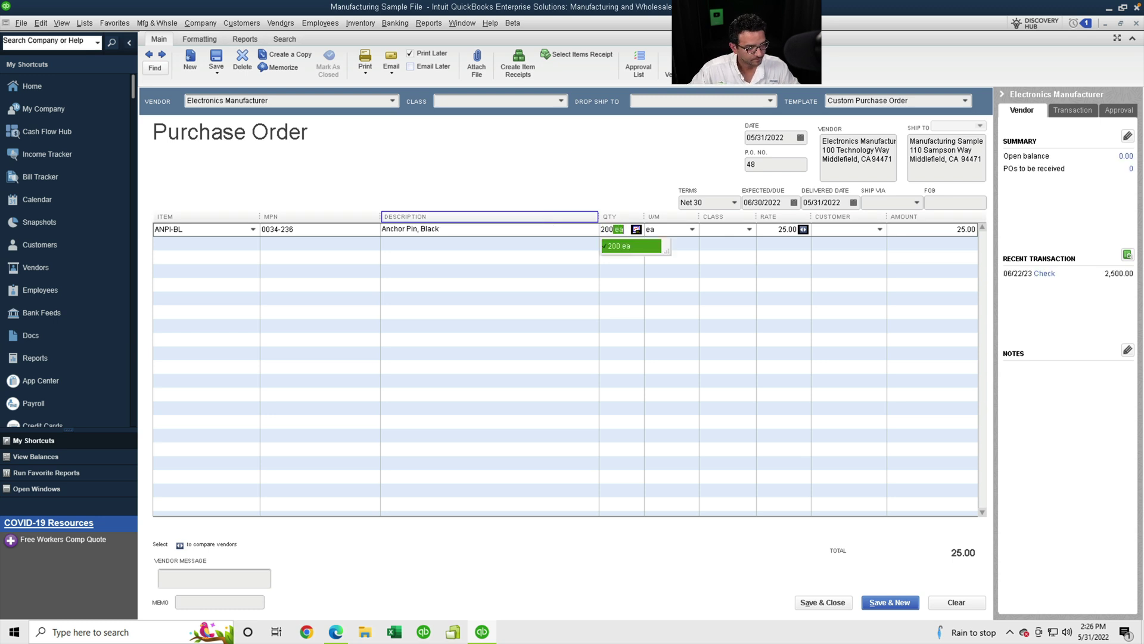
{"action": "key", "text": "Tab"}
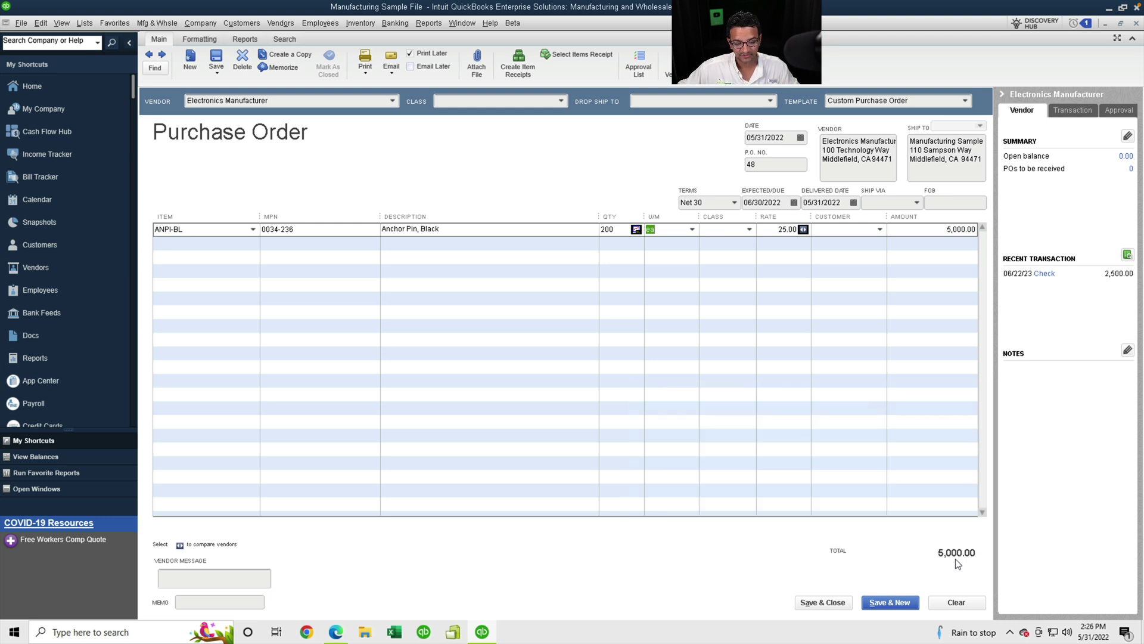
Save PO 48 as a draft with the comment 'Hey Admin, these are the paertrts we are missing'.
{"action": "left_click", "coordinate": [216, 58]}
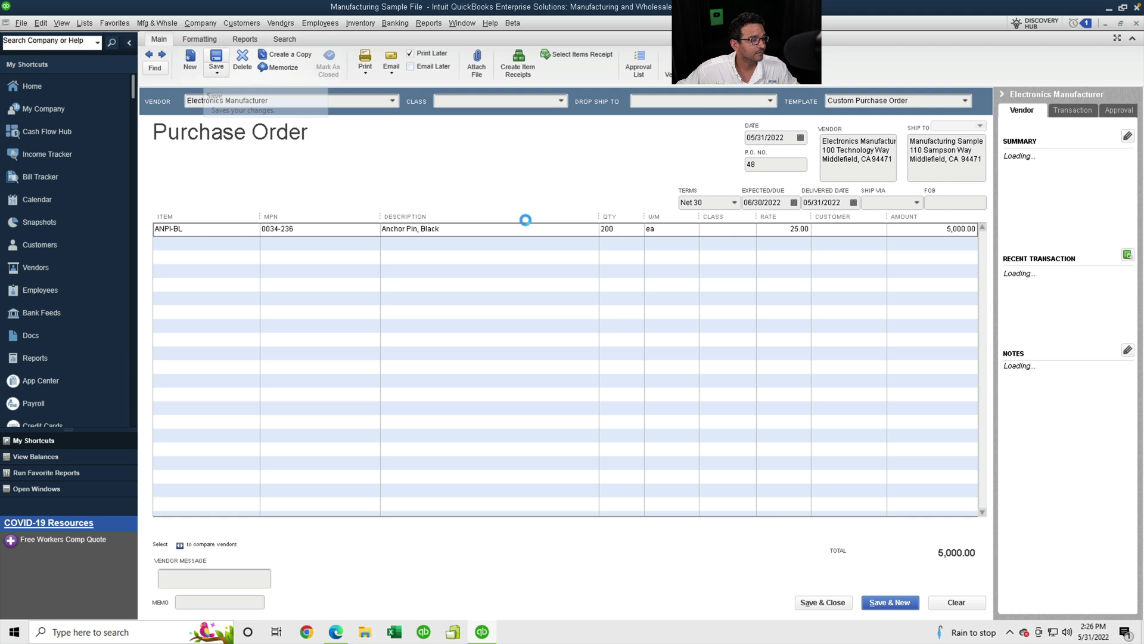
{"action": "left_click_drag", "start_coordinate": [535, 231], "coordinate": [419, 191]}
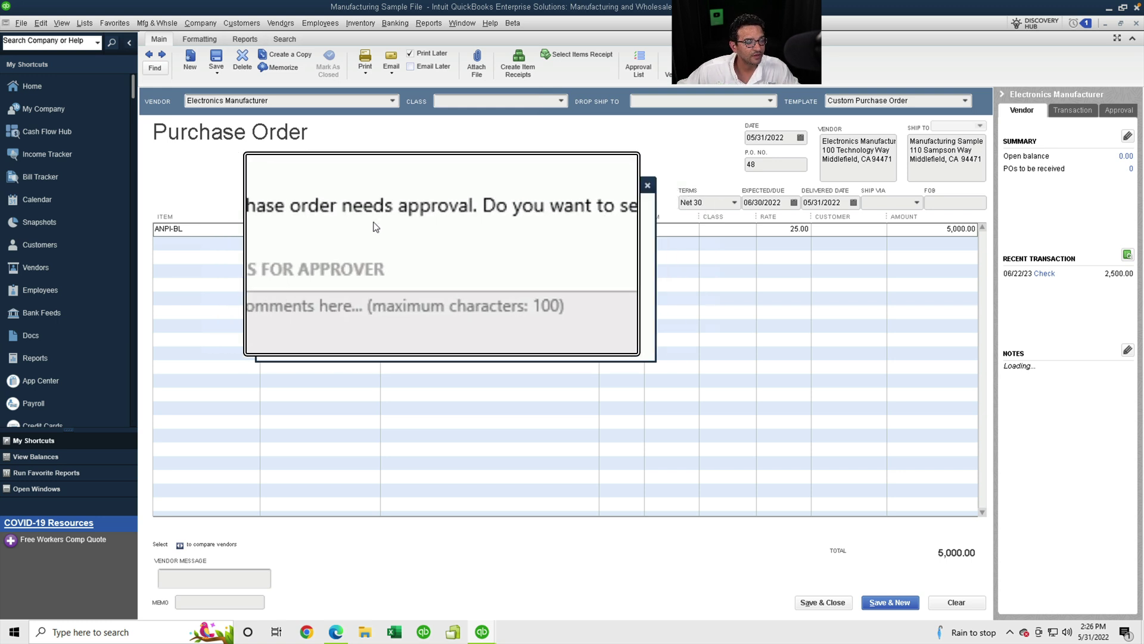
{"action": "left_click", "coordinate": [324, 265]}
{"action": "type", "text": "Hey Adm"}
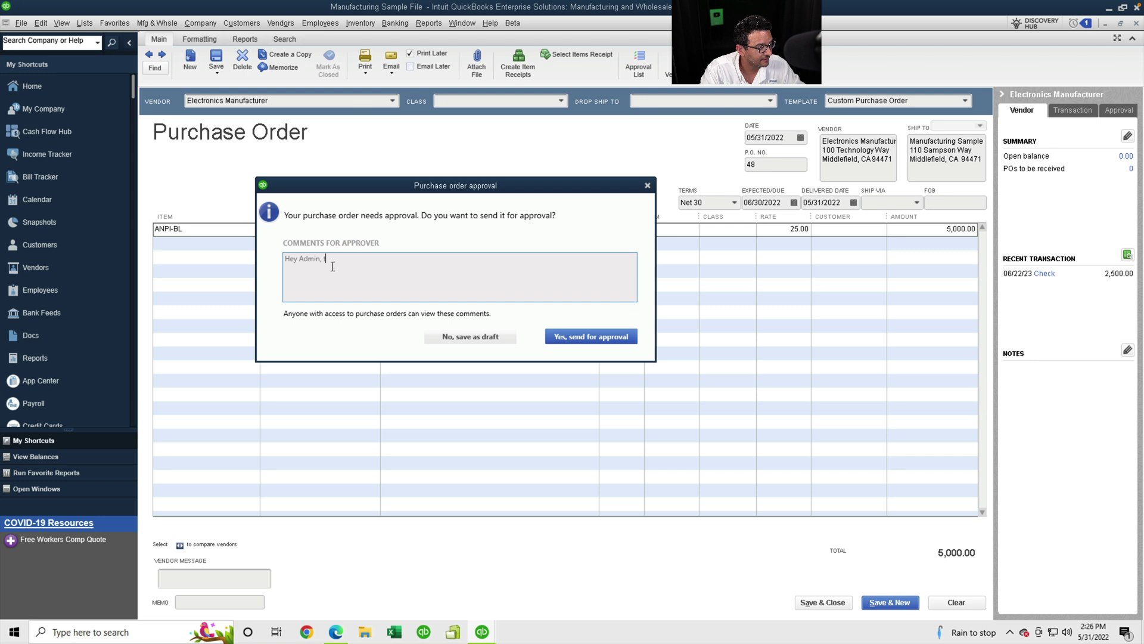
{"action": "type", "text": "in, these are the paer"}
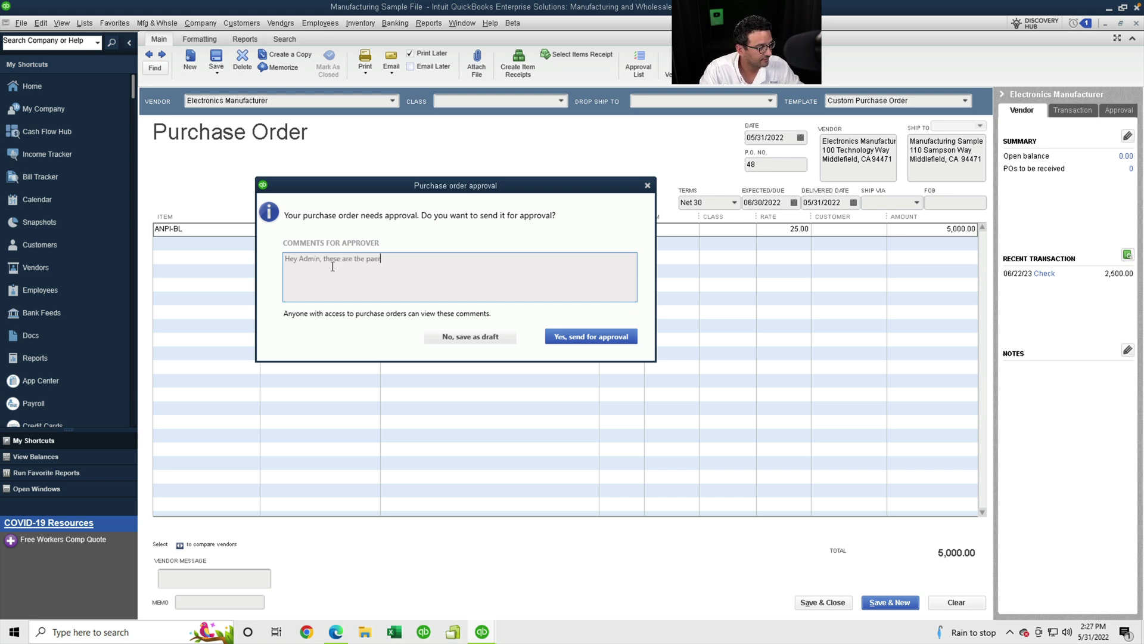
{"action": "type", "text": "trts we are missing"}
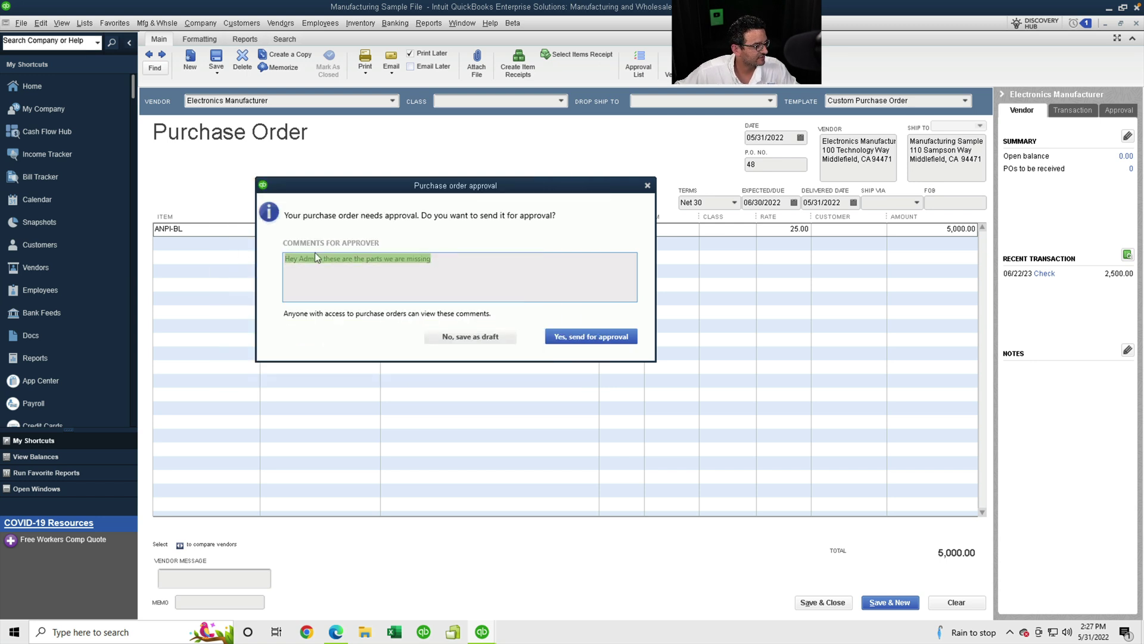
{"action": "left_click", "coordinate": [299, 260]}
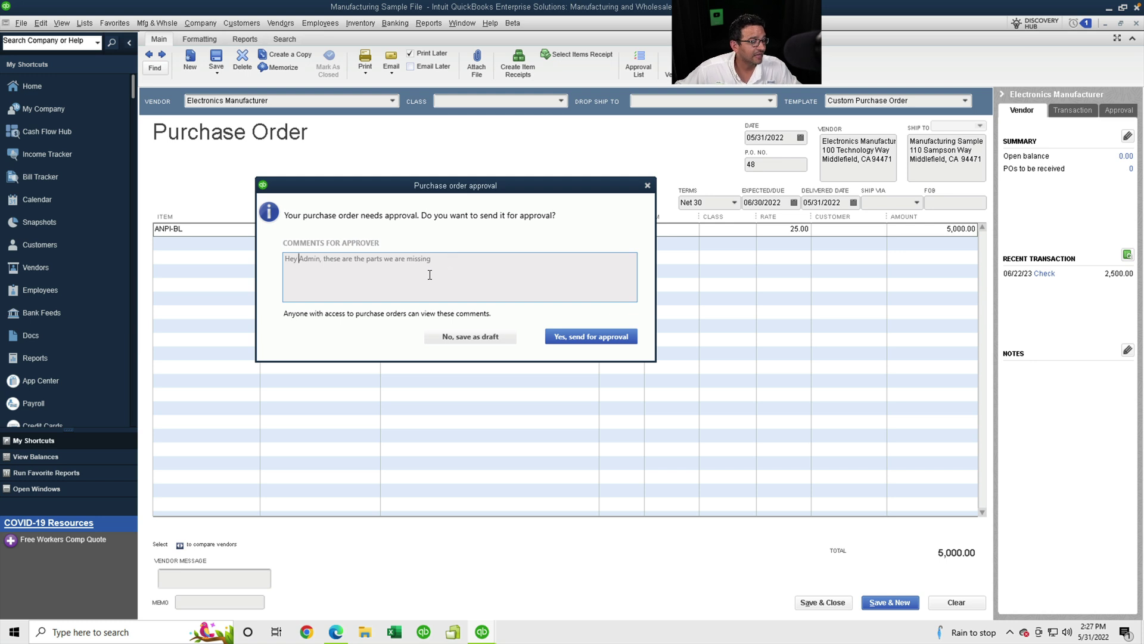
{"action": "left_click", "coordinate": [468, 339]}
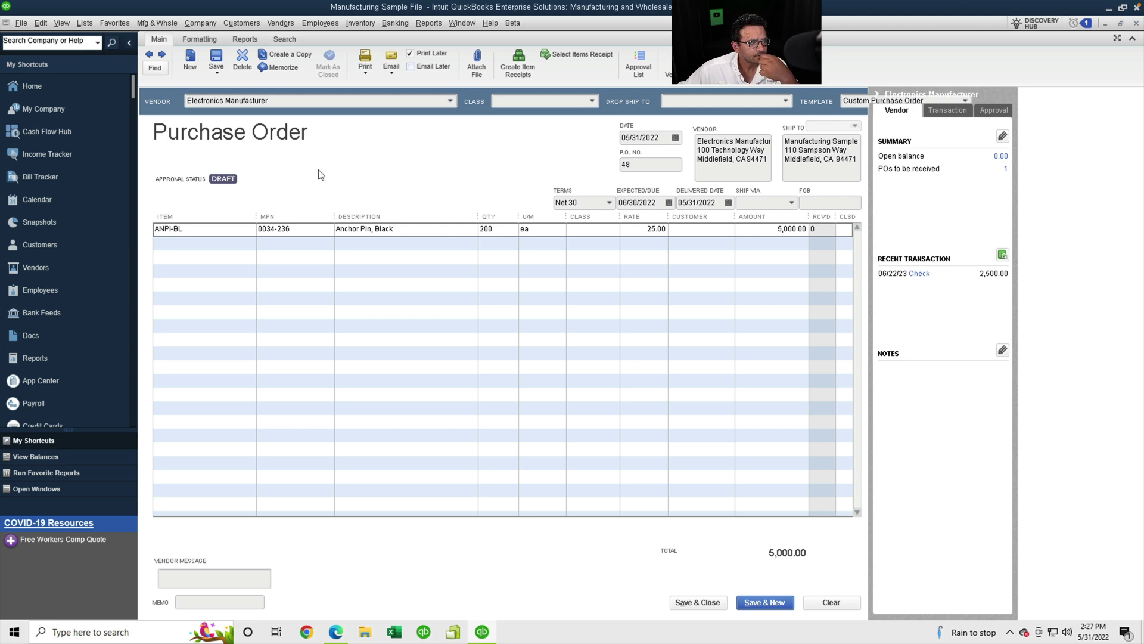
Resave PO 48 and send it for approval with the comment 'hey admin, please approve'.
{"action": "left_click", "coordinate": [215, 58]}
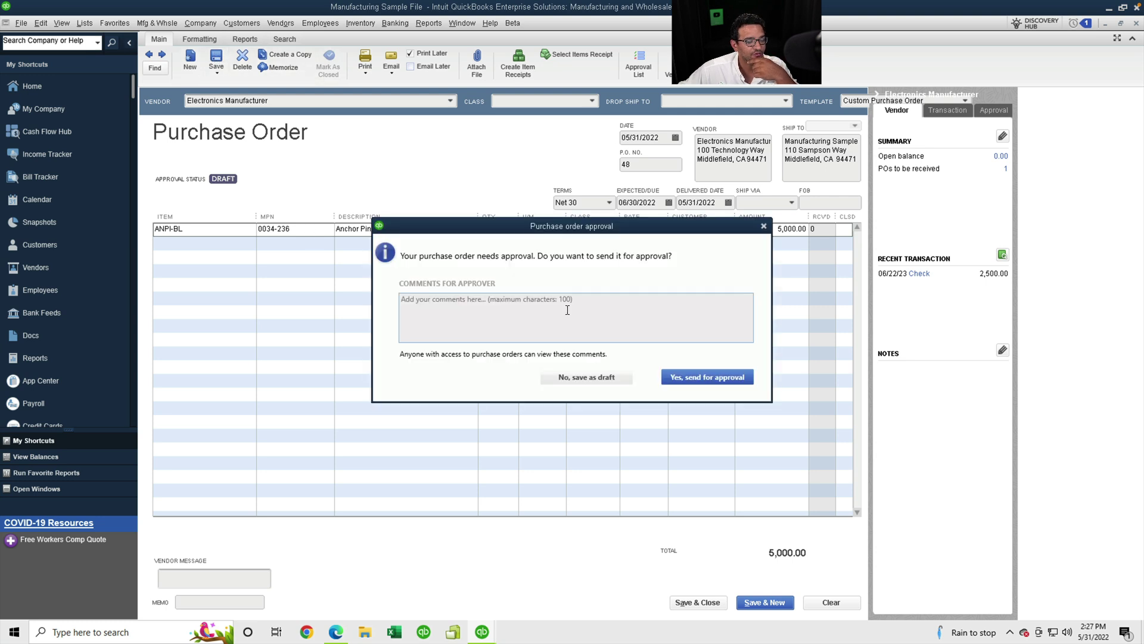
{"action": "left_click", "coordinate": [507, 318]}
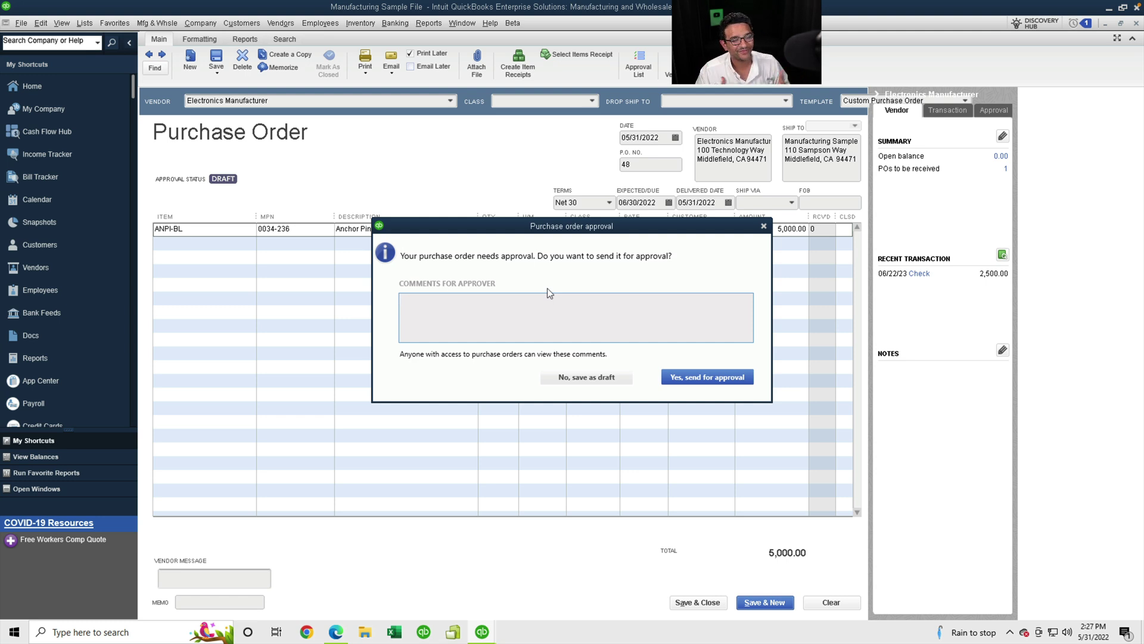
{"action": "type", "text": "hey admin, "}
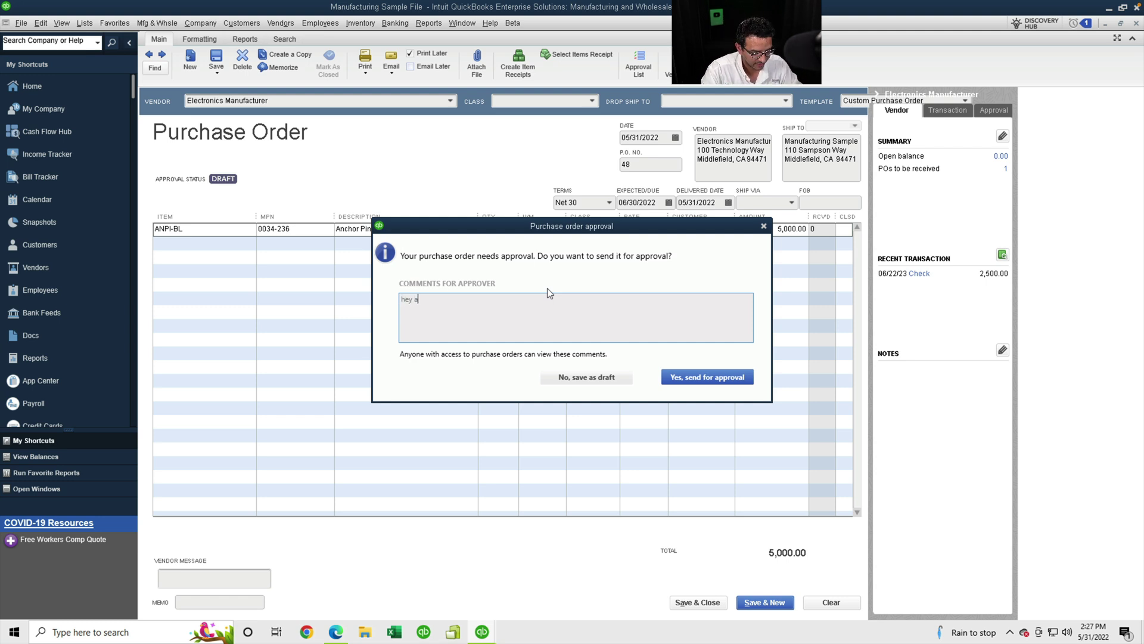
{"action": "type", "text": "please approve"}
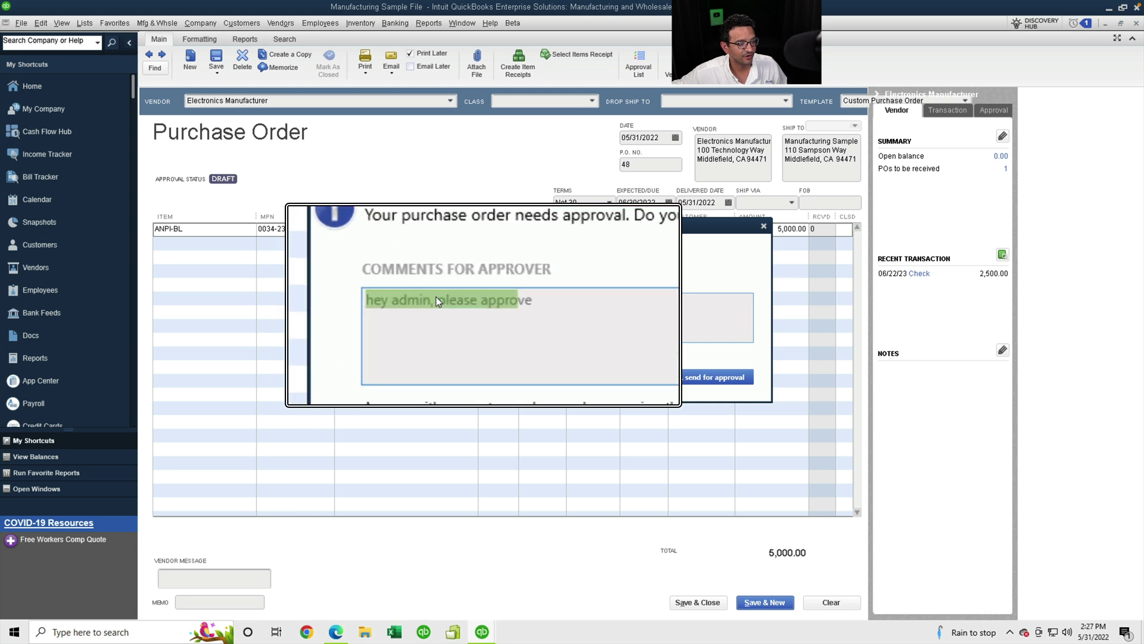
{"action": "left_click", "coordinate": [721, 380]}
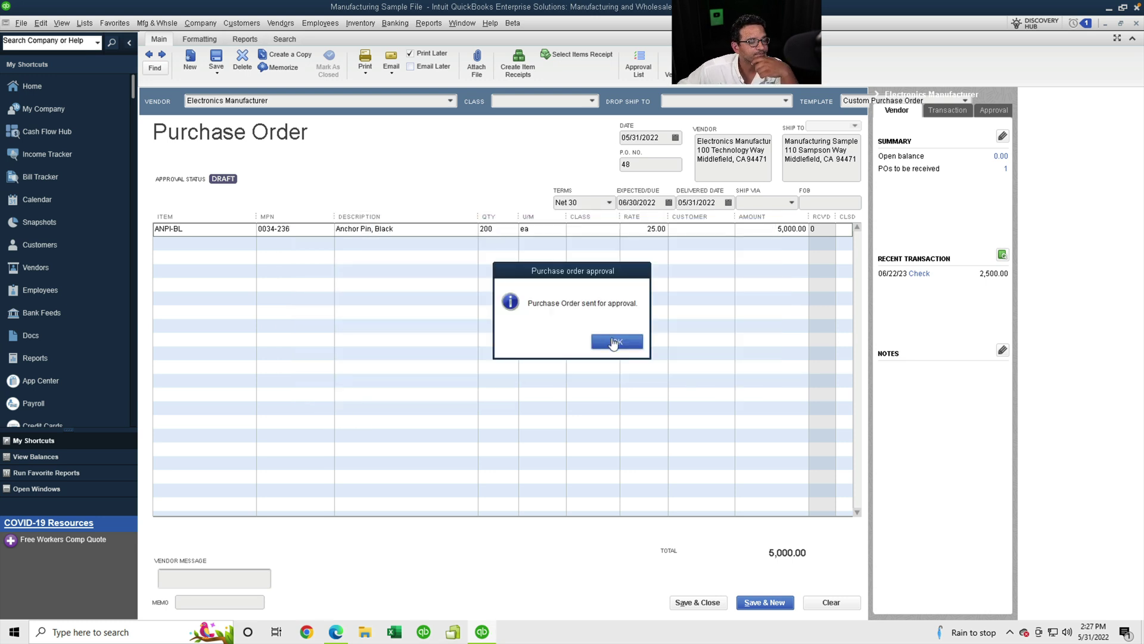
{"action": "left_click", "coordinate": [613, 342]}
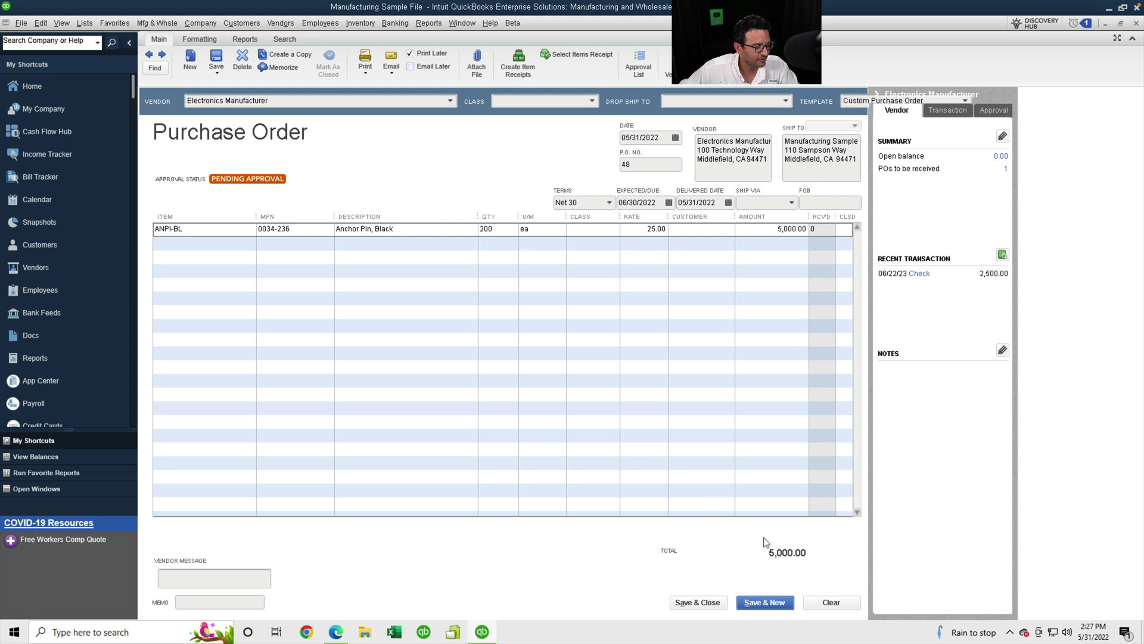
Start PO 49 for Baxter Computer Repair Company, Inc with 500 of item ANBA-BL.
{"action": "left_click", "coordinate": [769, 603]}
{"action": "left_click", "coordinate": [450, 100]}
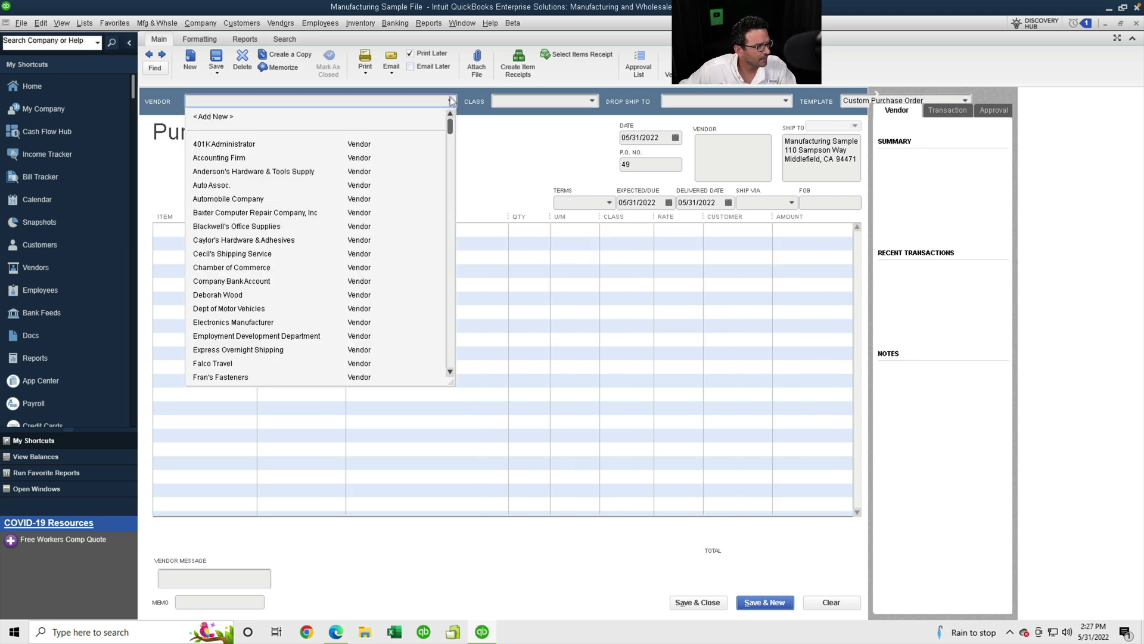
{"action": "left_click", "coordinate": [242, 214]}
{"action": "left_click", "coordinate": [239, 228]}
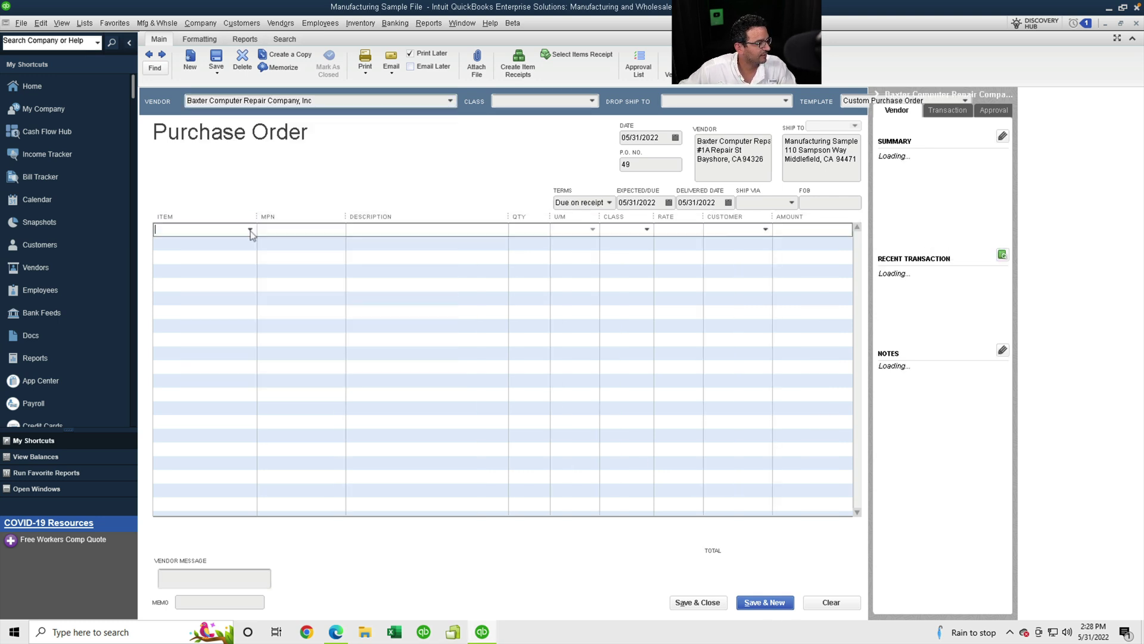
{"action": "left_click", "coordinate": [250, 230]}
{"action": "left_click", "coordinate": [202, 275]}
{"action": "left_click", "coordinate": [525, 229]}
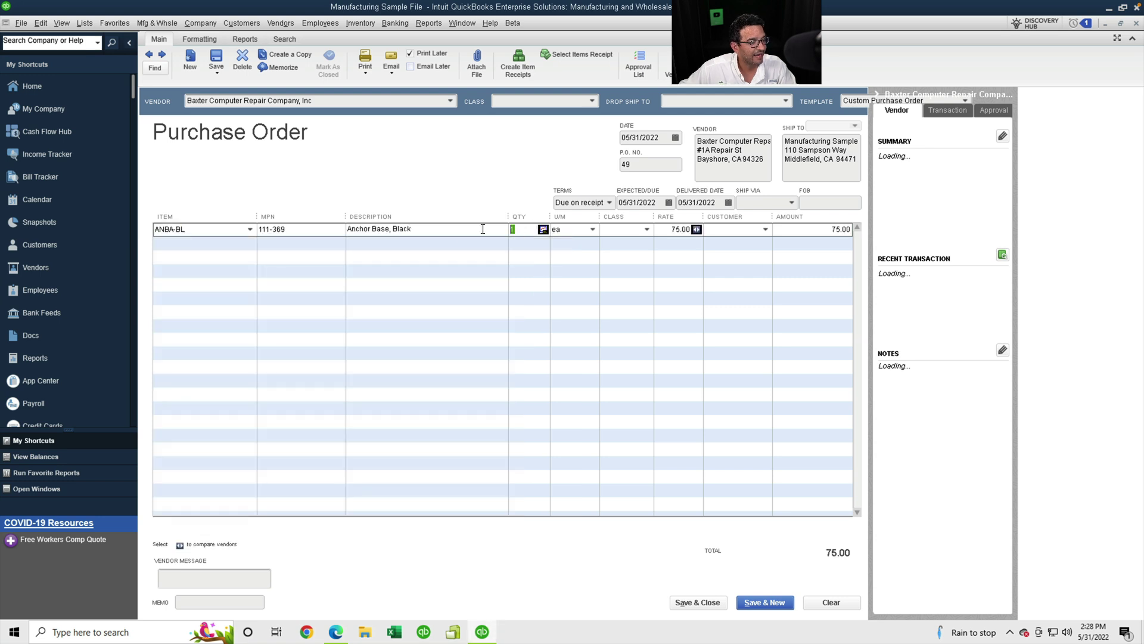
{"action": "type", "text": "500"}
{"action": "key", "text": "Tab"}
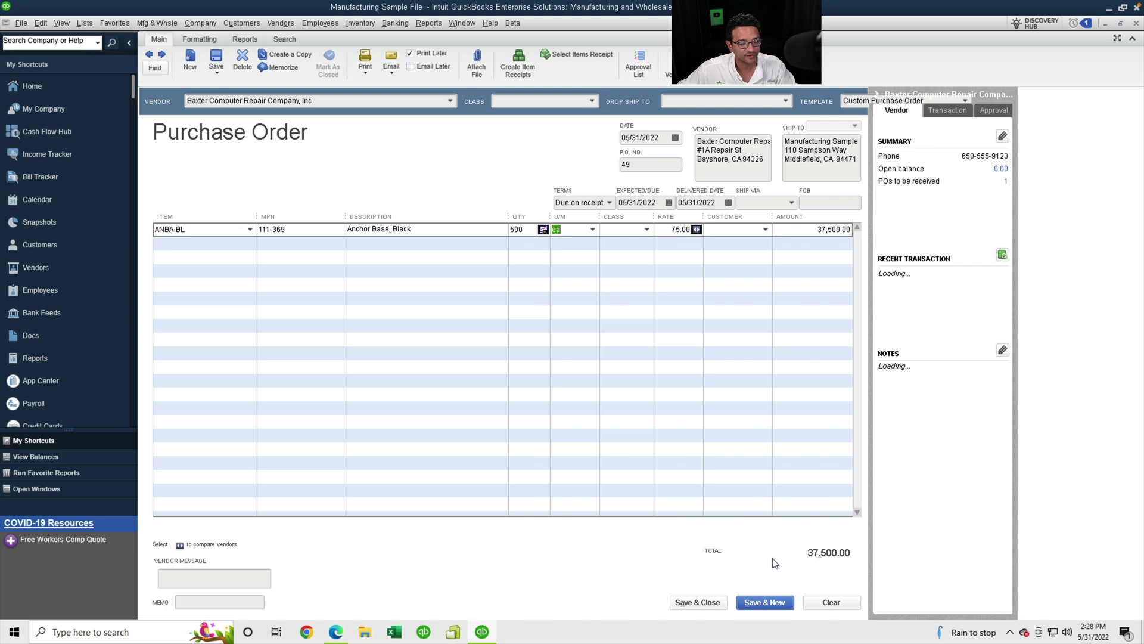
Save PO 49 and send it for approval with the comment 'please approve ASAP'.
{"action": "left_click", "coordinate": [216, 61]}
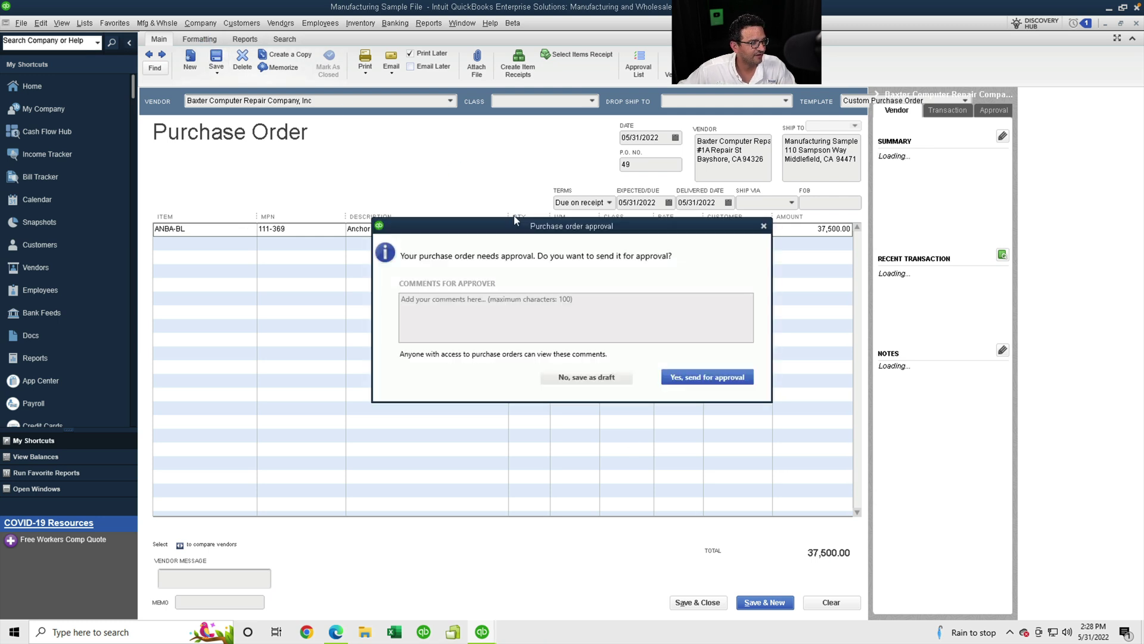
{"action": "left_click", "coordinate": [520, 312]}
{"action": "type", "text": "please approve ASAP"}
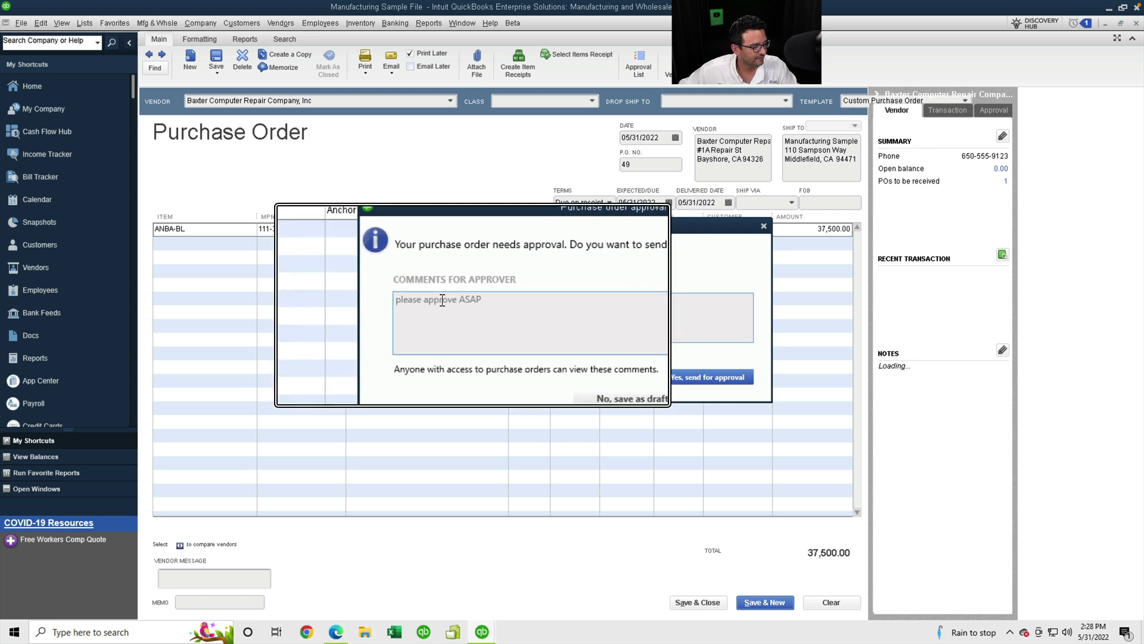
{"action": "left_click", "coordinate": [722, 387]}
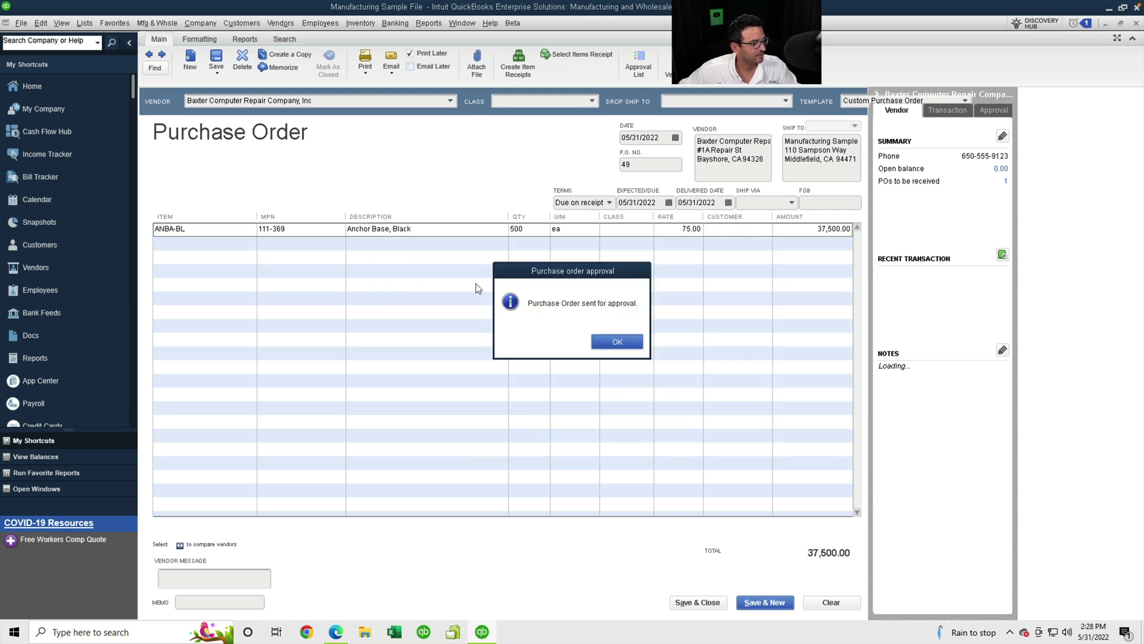
{"action": "left_click", "coordinate": [617, 341]}
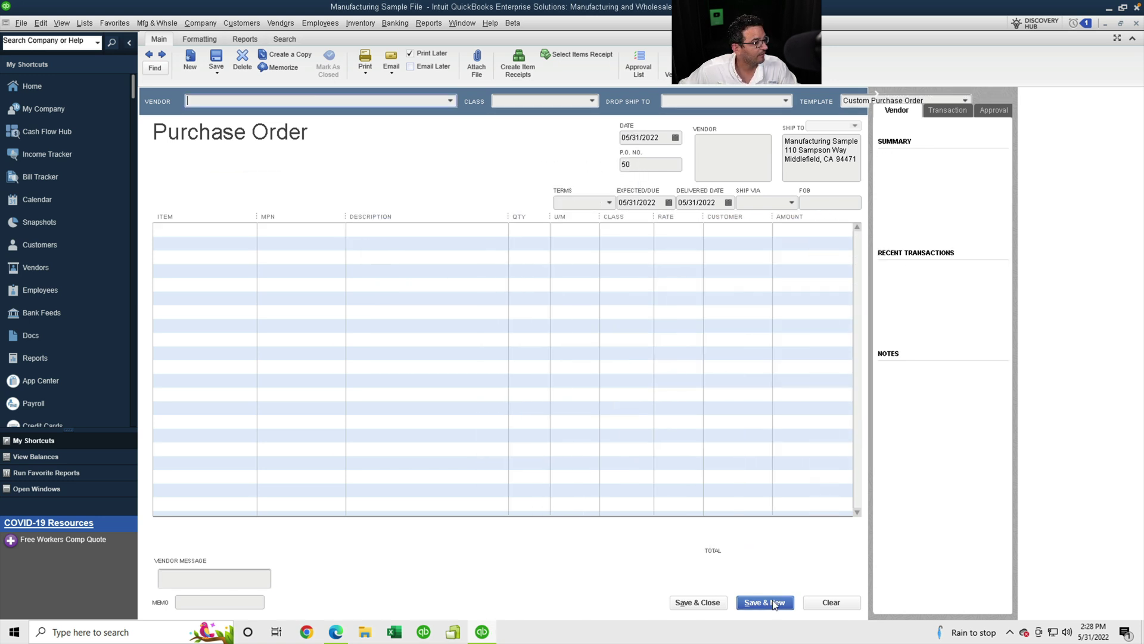
Order 90 ANAD from Lipps Pool Supplies on PO 50 and save it.
{"action": "left_click", "coordinate": [450, 101]}
{"action": "scroll", "coordinate": [274, 293], "scroll_direction": "down", "scroll_amount": 2}
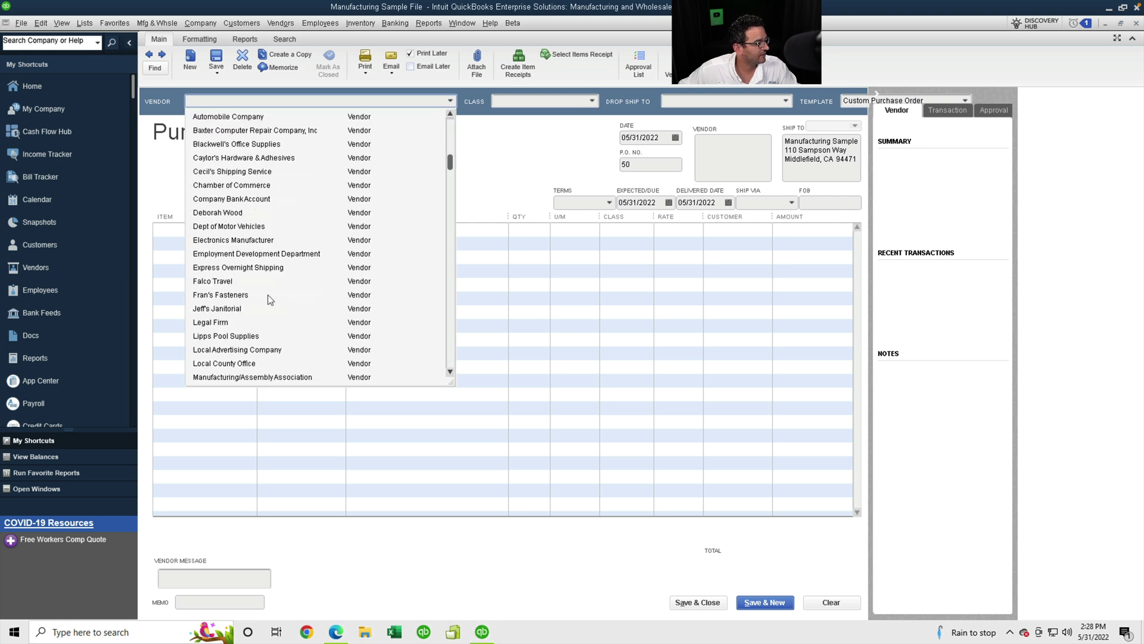
{"action": "left_click", "coordinate": [236, 337]}
{"action": "left_click", "coordinate": [249, 228]}
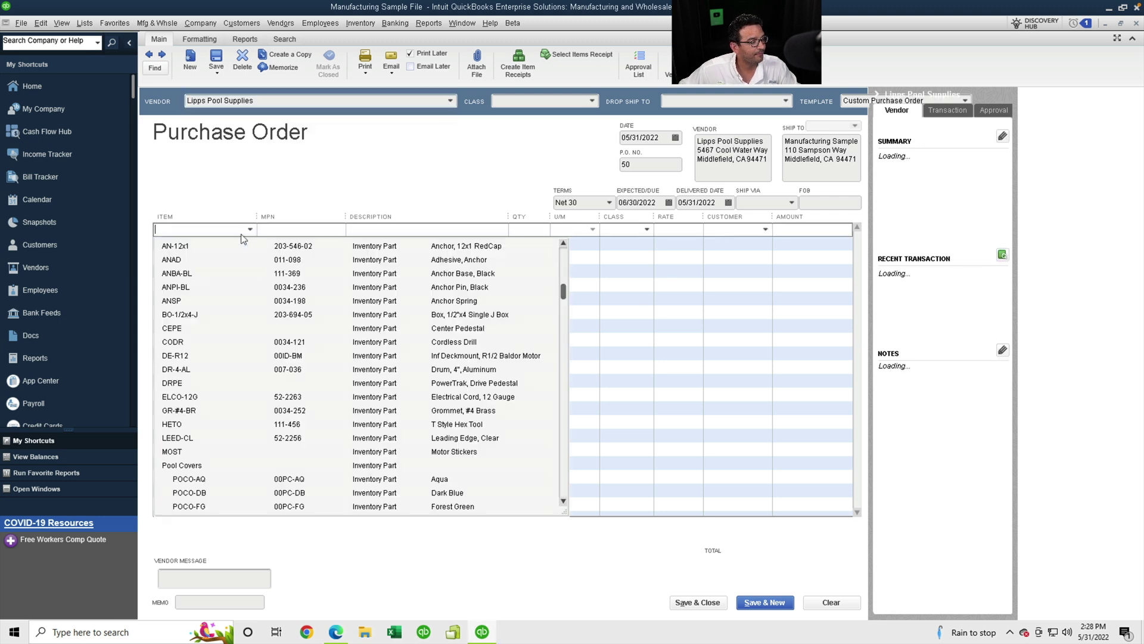
{"action": "left_click", "coordinate": [185, 259]}
{"action": "key", "text": "Tab"}
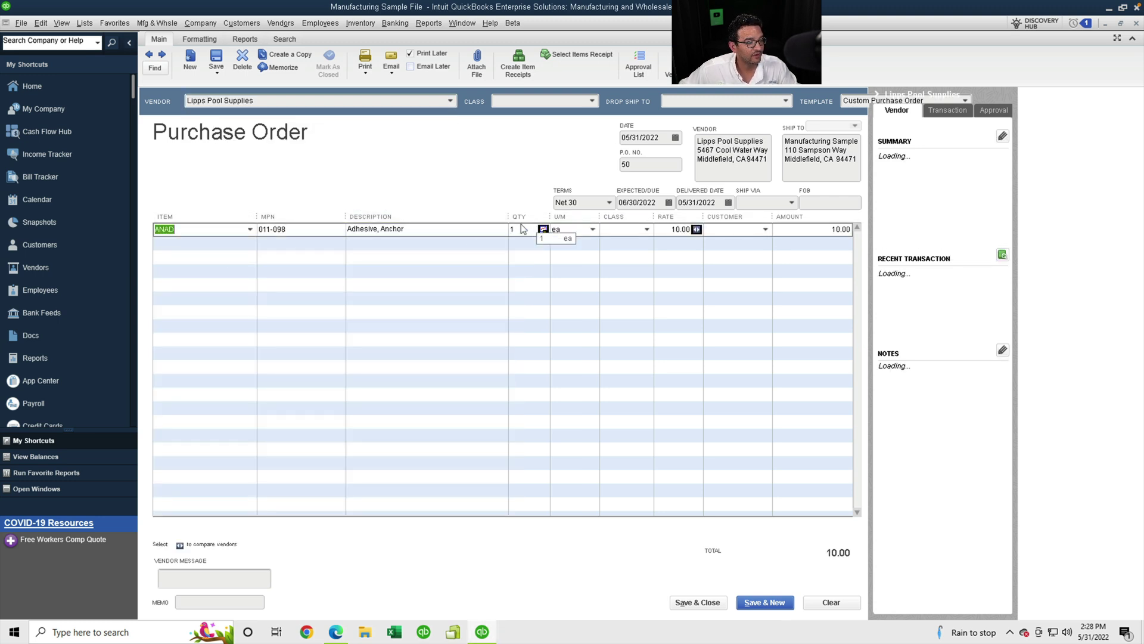
{"action": "type", "text": "90"}
{"action": "key", "text": "Tab"}
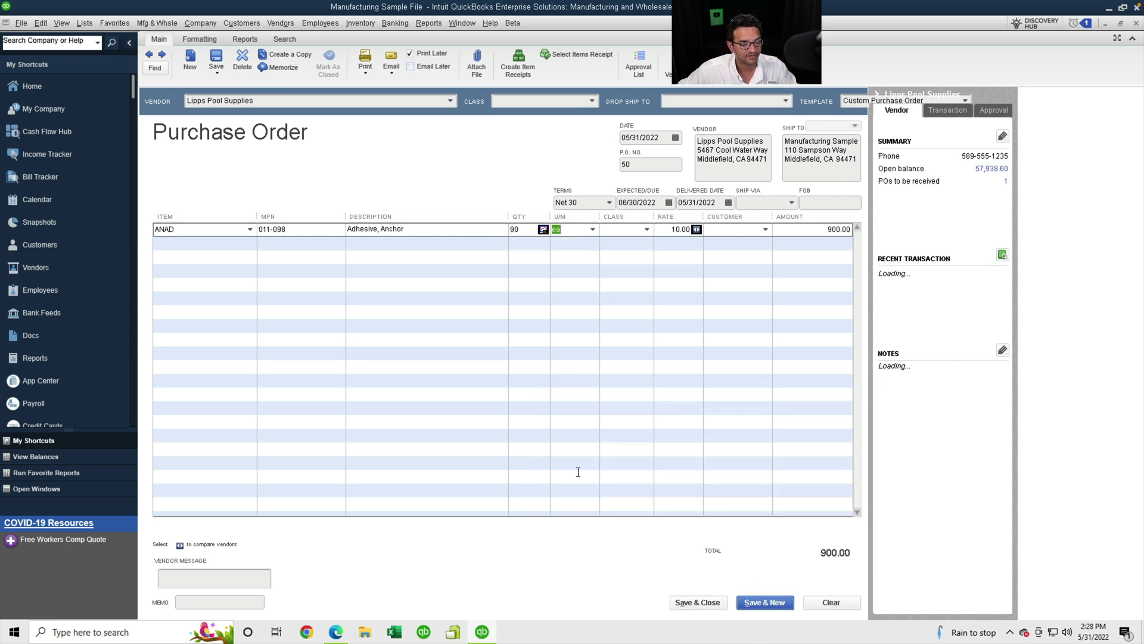
{"action": "left_click", "coordinate": [224, 65]}
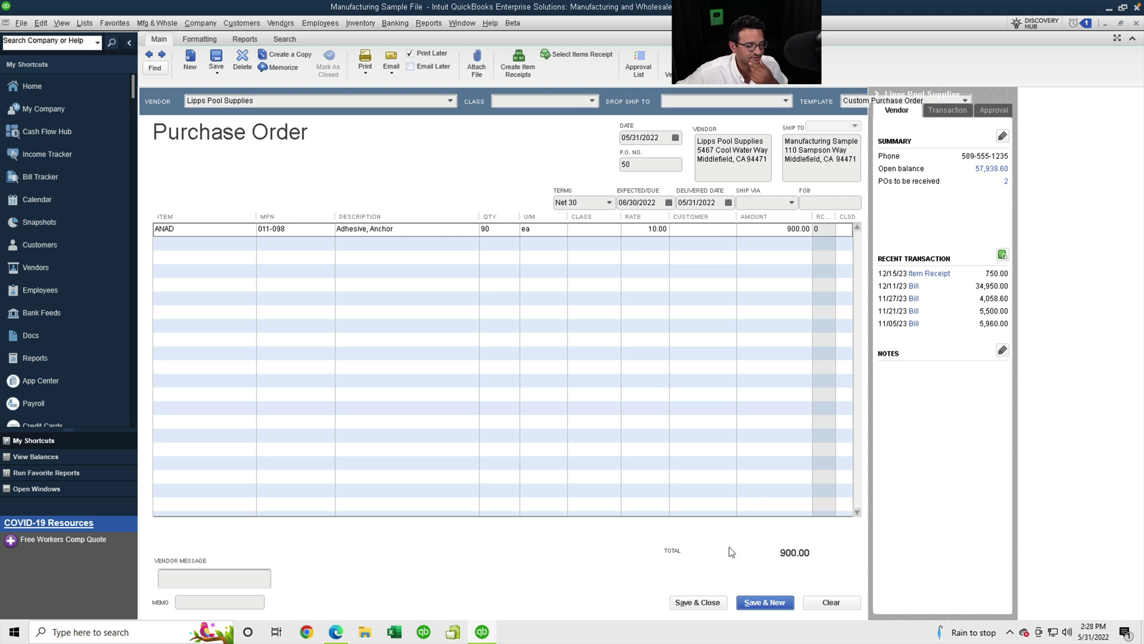
Start PO 51 for Company Bank Account with 600 of item BO-1/2x4-J.
{"action": "left_click", "coordinate": [756, 603]}
{"action": "left_click", "coordinate": [446, 103]}
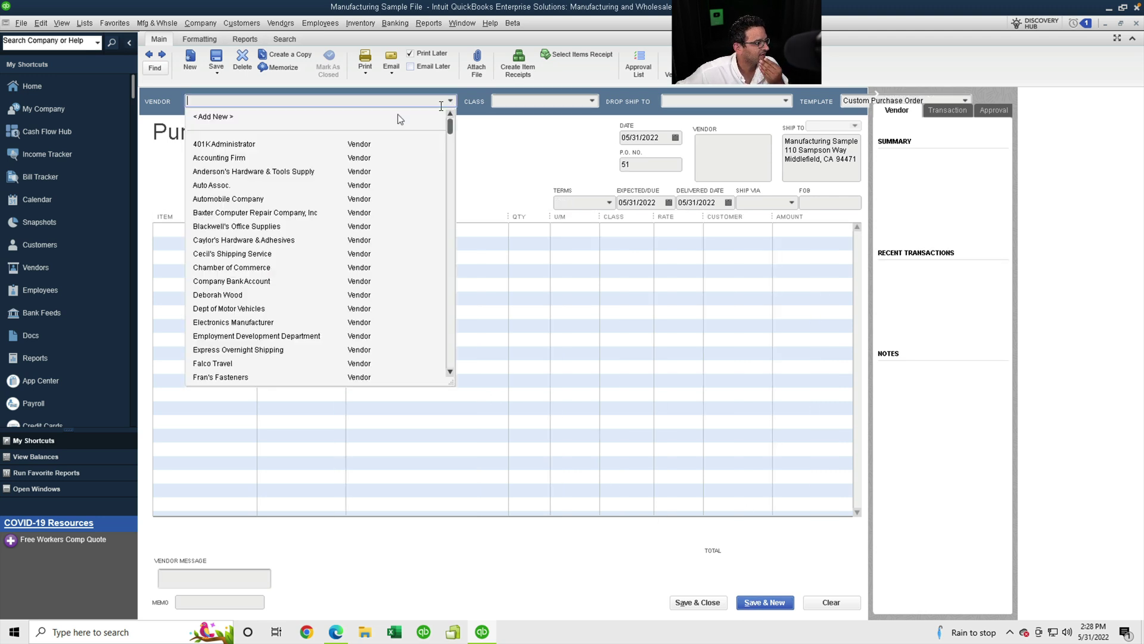
{"action": "left_click", "coordinate": [245, 281]}
{"action": "left_click", "coordinate": [251, 229]}
{"action": "left_click", "coordinate": [536, 267]}
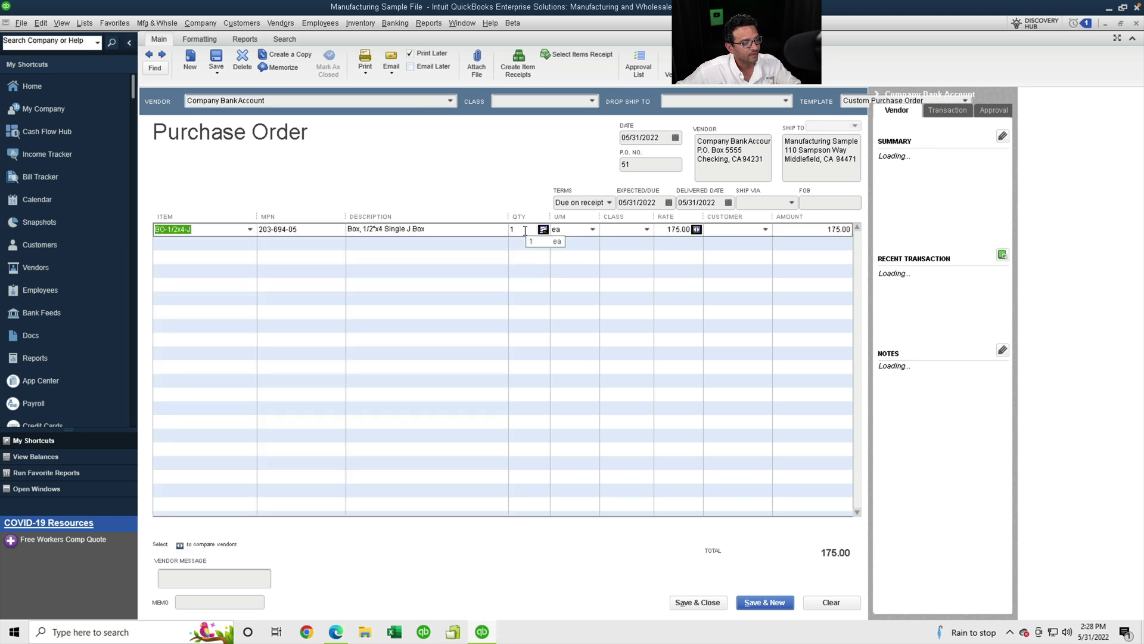
{"action": "left_click", "coordinate": [525, 234]}
{"action": "type", "text": "600"}
{"action": "key", "text": "Tab"}
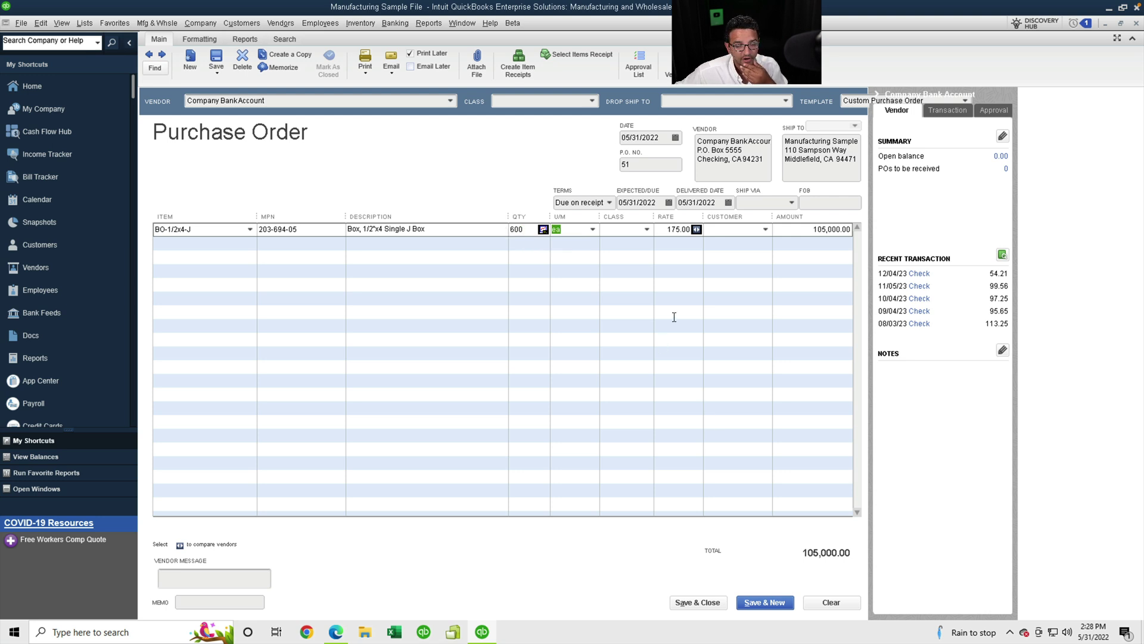
Save PO 51 as a draft, skipping the spell check, without sending it for approval.
{"action": "left_click", "coordinate": [216, 59]}
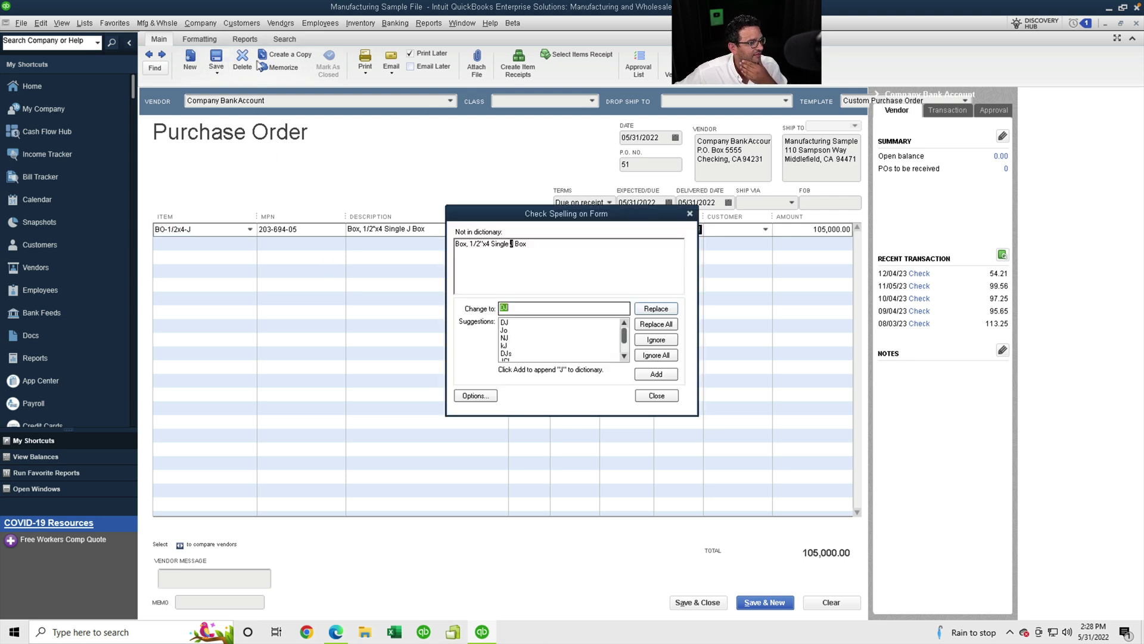
{"action": "left_click", "coordinate": [644, 396]}
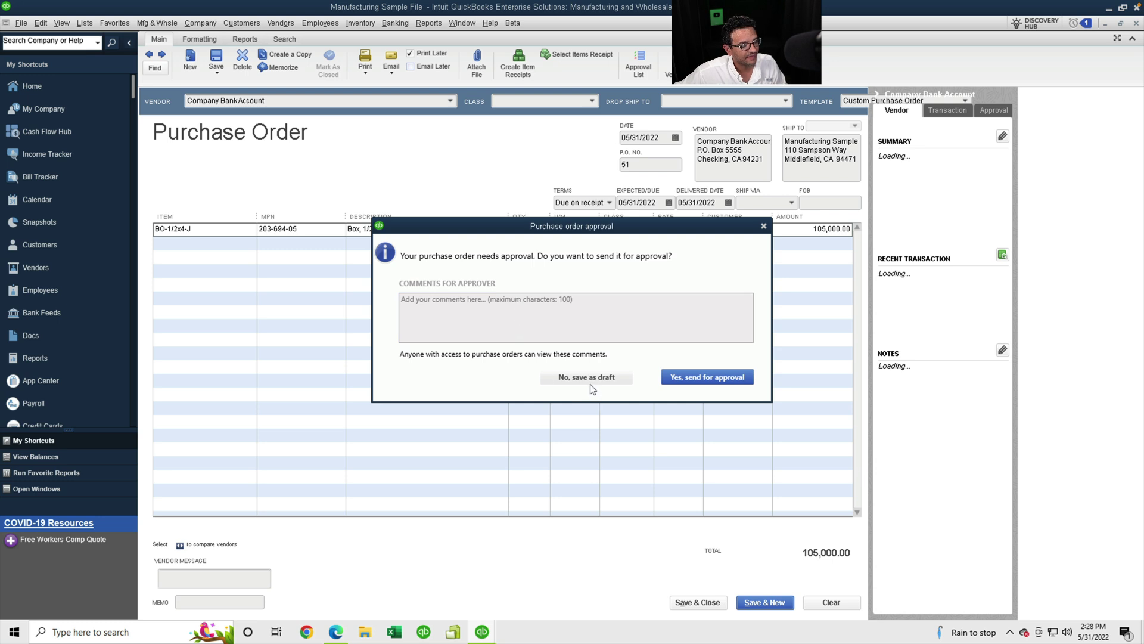
{"action": "left_click", "coordinate": [586, 378]}
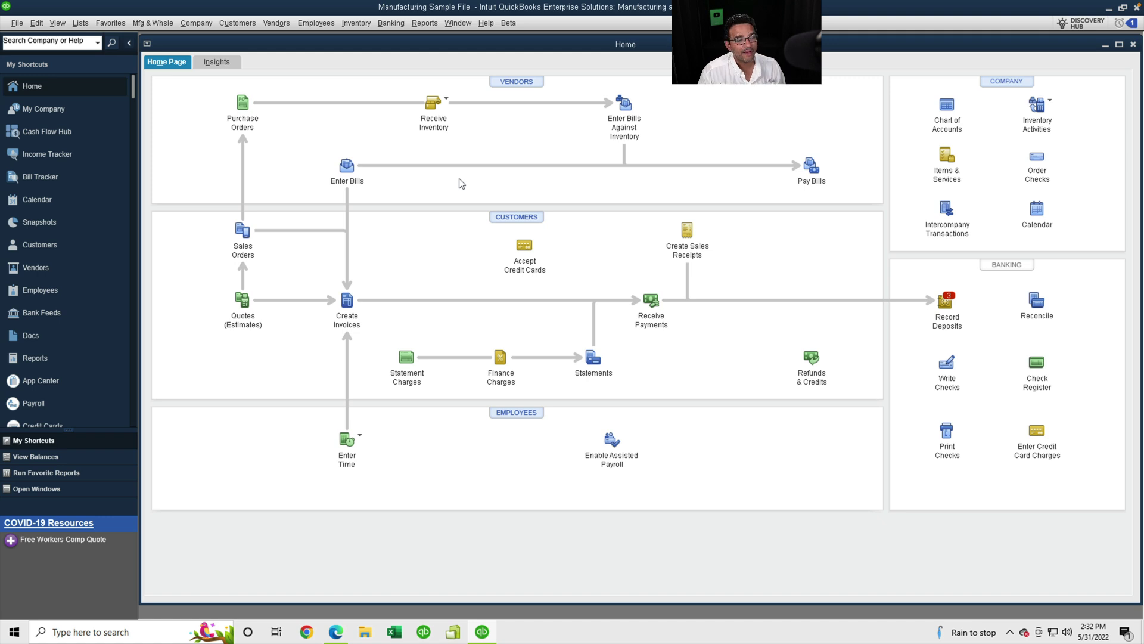
Run the Open Purchase Orders report, inspect PO 50 for Lipps Pool Supplies, then close both windows.
{"action": "left_click", "coordinate": [424, 24]}
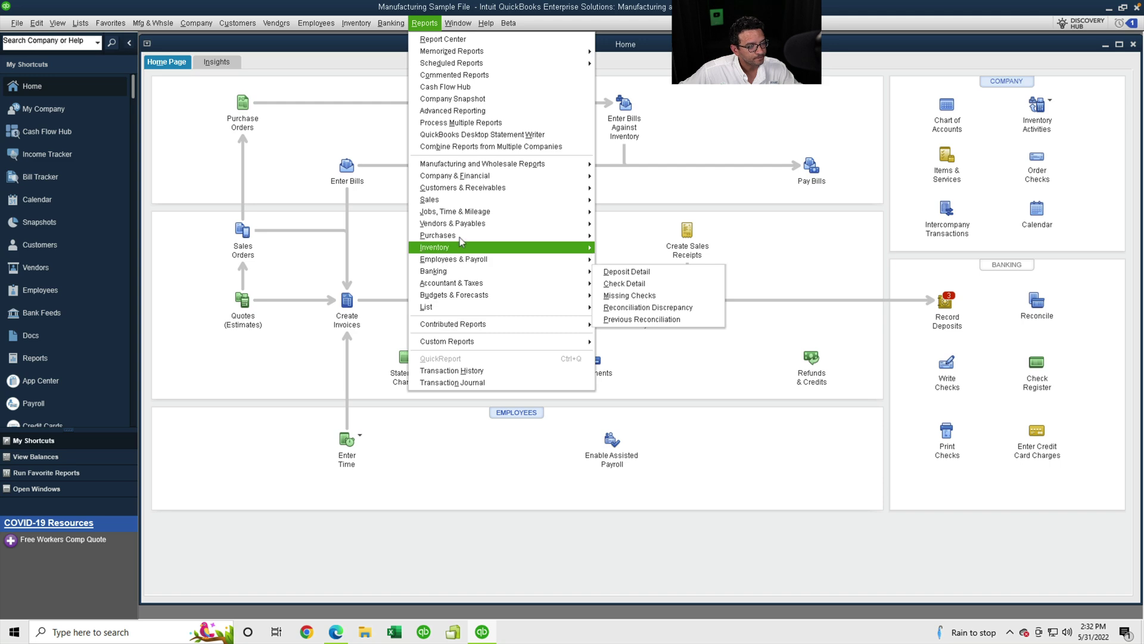
{"action": "mouse_move", "coordinate": [462, 238]}
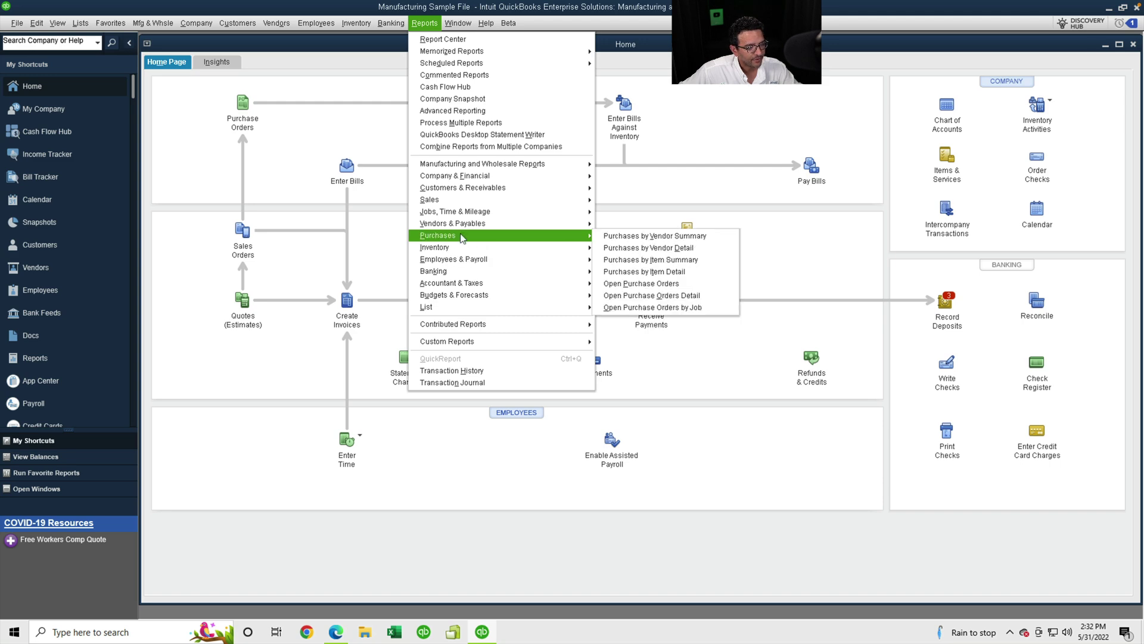
{"action": "left_click", "coordinate": [665, 286]}
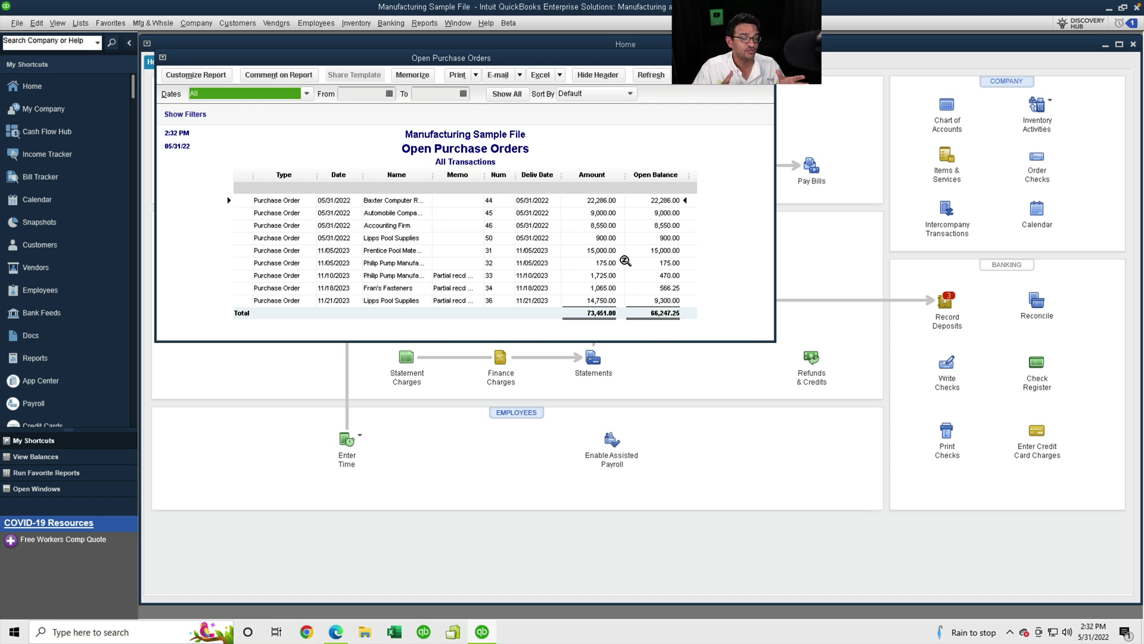
{"action": "left_click", "coordinate": [601, 236]}
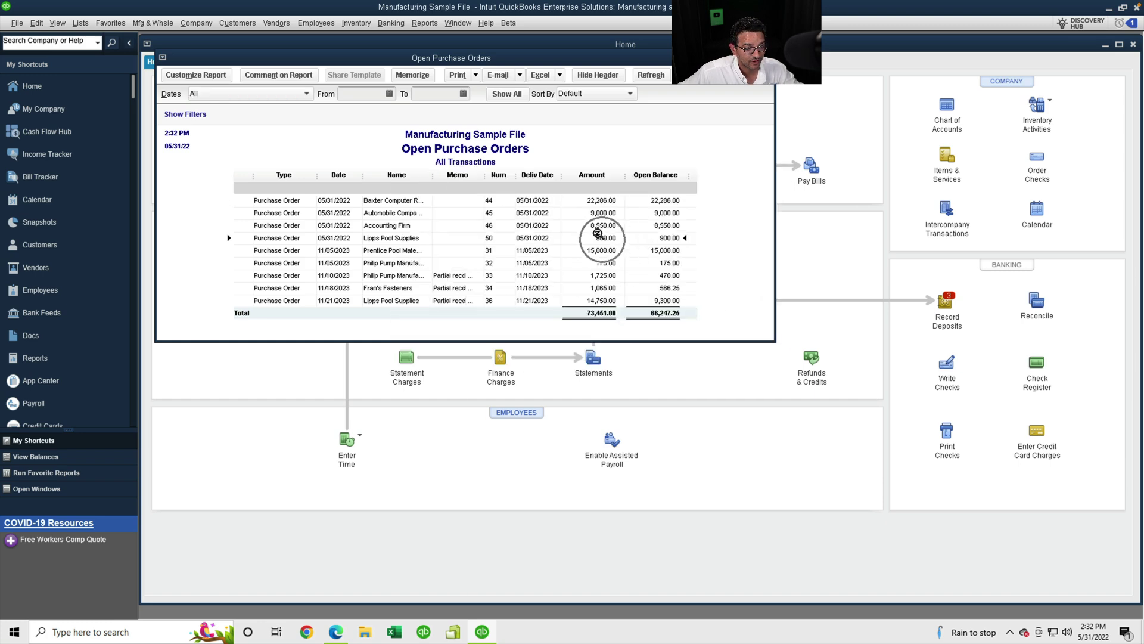
{"action": "double_click", "coordinate": [599, 238]}
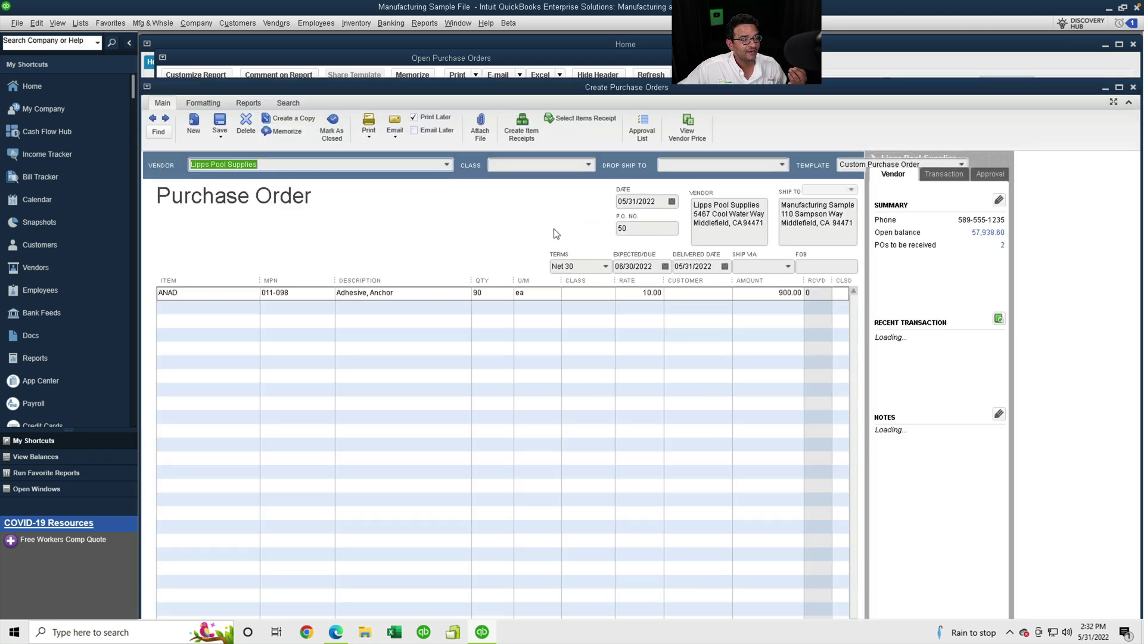
{"action": "left_click", "coordinate": [1133, 87]}
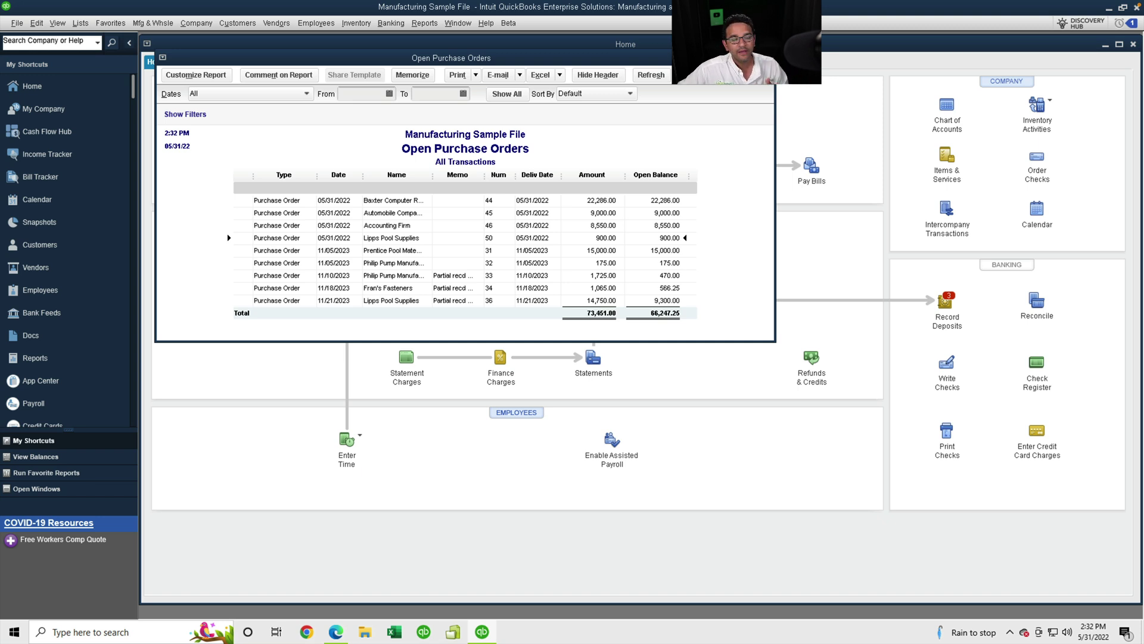
{"action": "key", "text": "Escape"}
{"action": "left_click", "coordinate": [198, 24]}
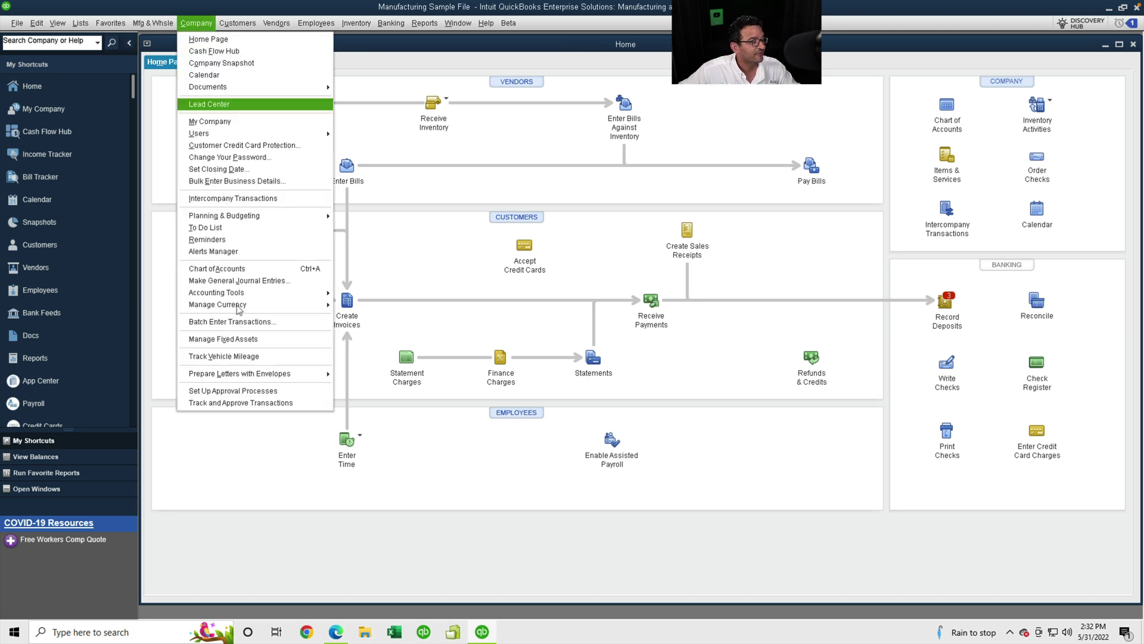
{"action": "left_click", "coordinate": [212, 401]}
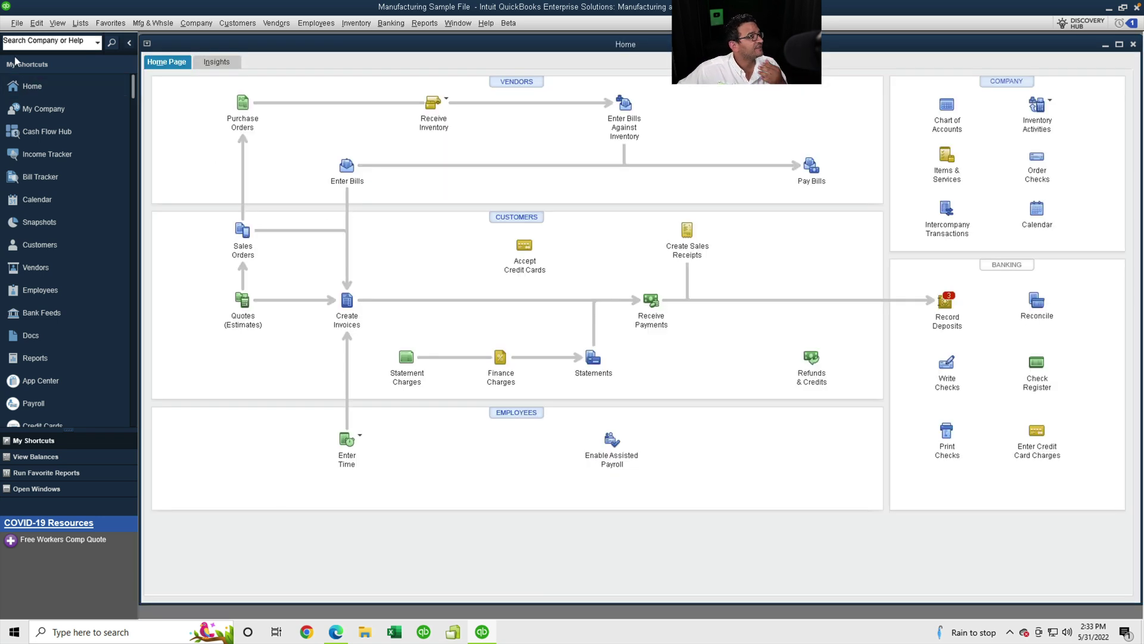
Close the company to log off, then reopen the Manufacturing Sample File.
{"action": "left_click", "coordinate": [16, 23]}
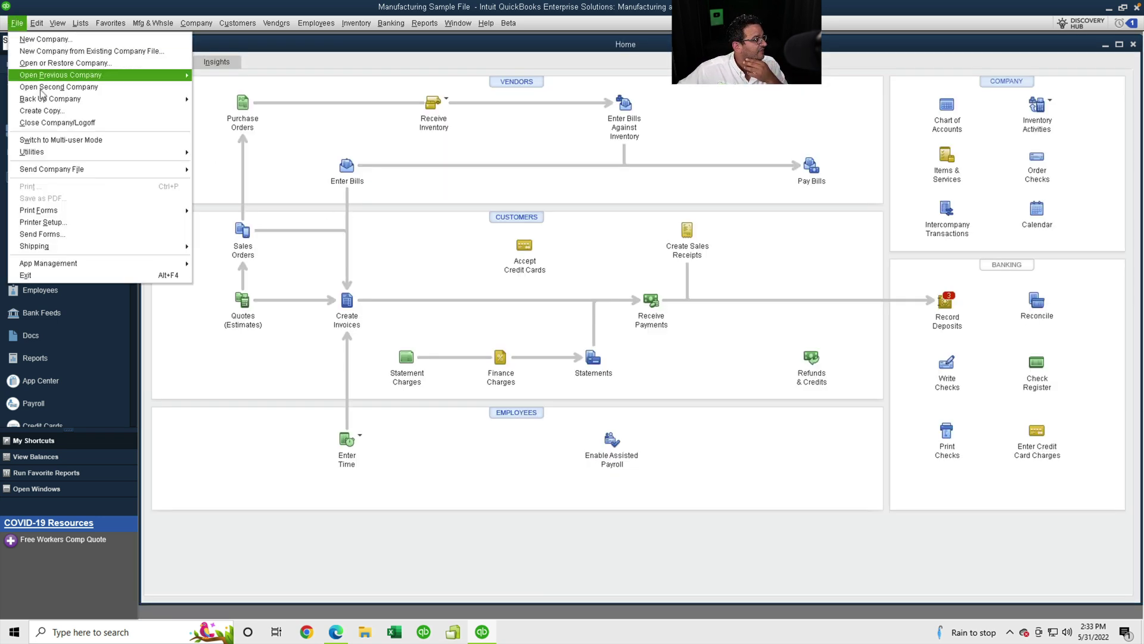
{"action": "left_click", "coordinate": [50, 122]}
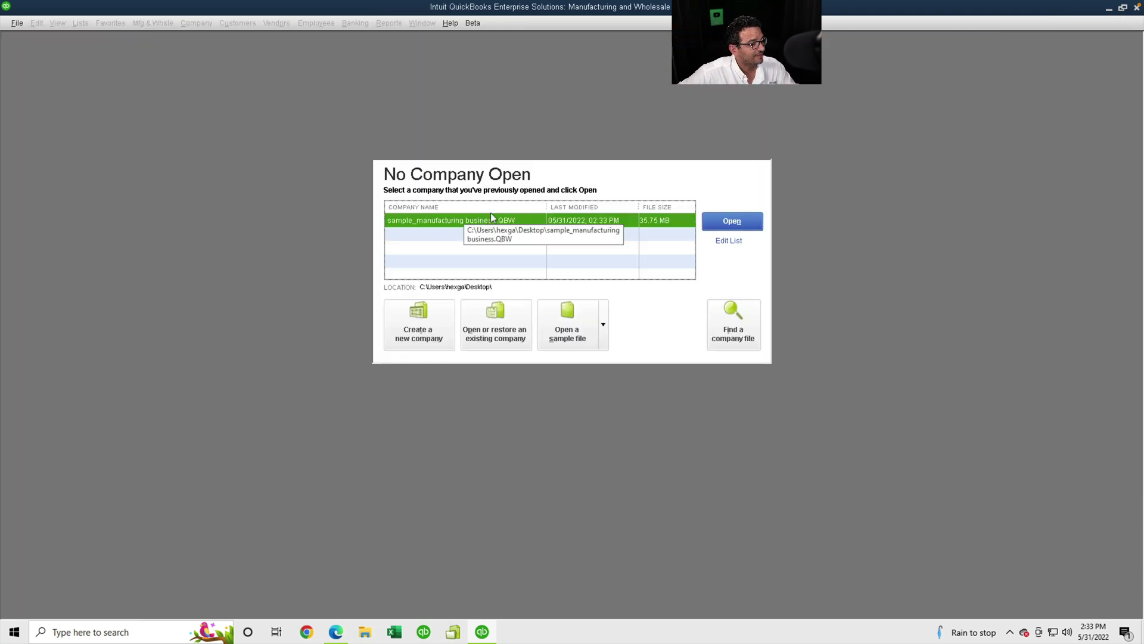
{"action": "left_click", "coordinate": [717, 227]}
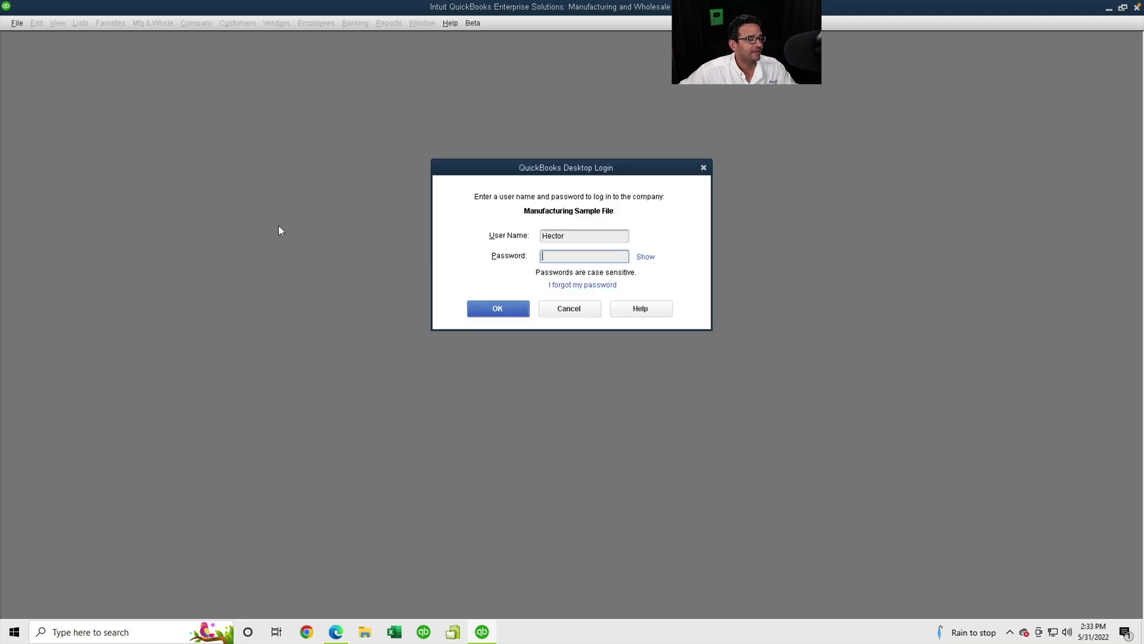
Log in as Admin with the administrator password.
{"action": "double_click", "coordinate": [572, 236]}
{"action": "type", "text": "Admin"}
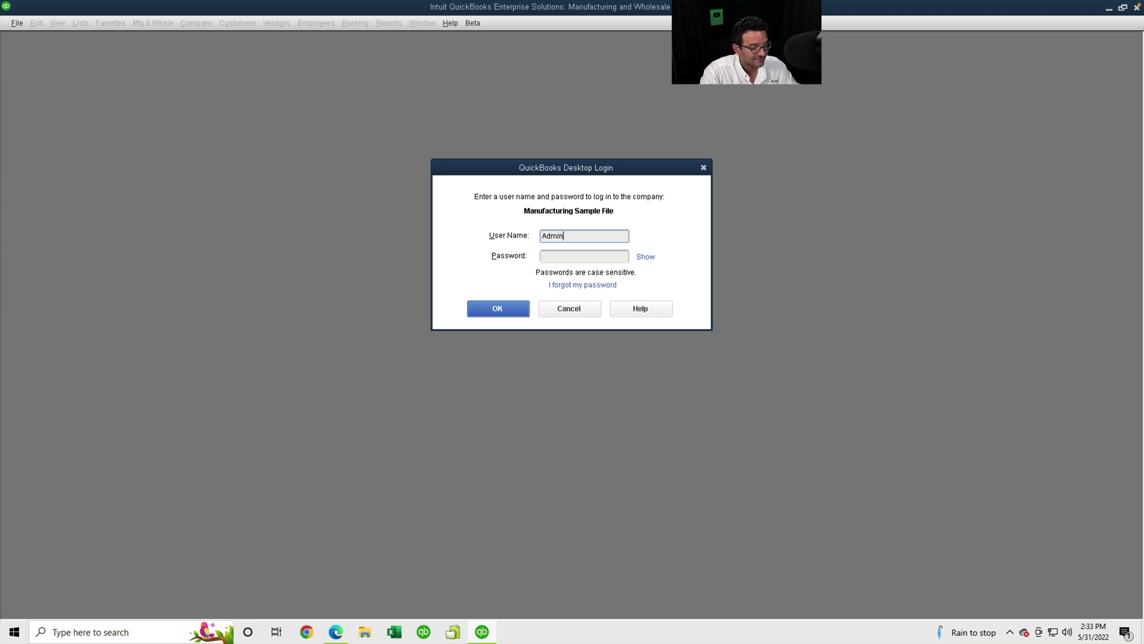
{"action": "key", "text": "Tab"}
{"action": "type", "text": "******"}
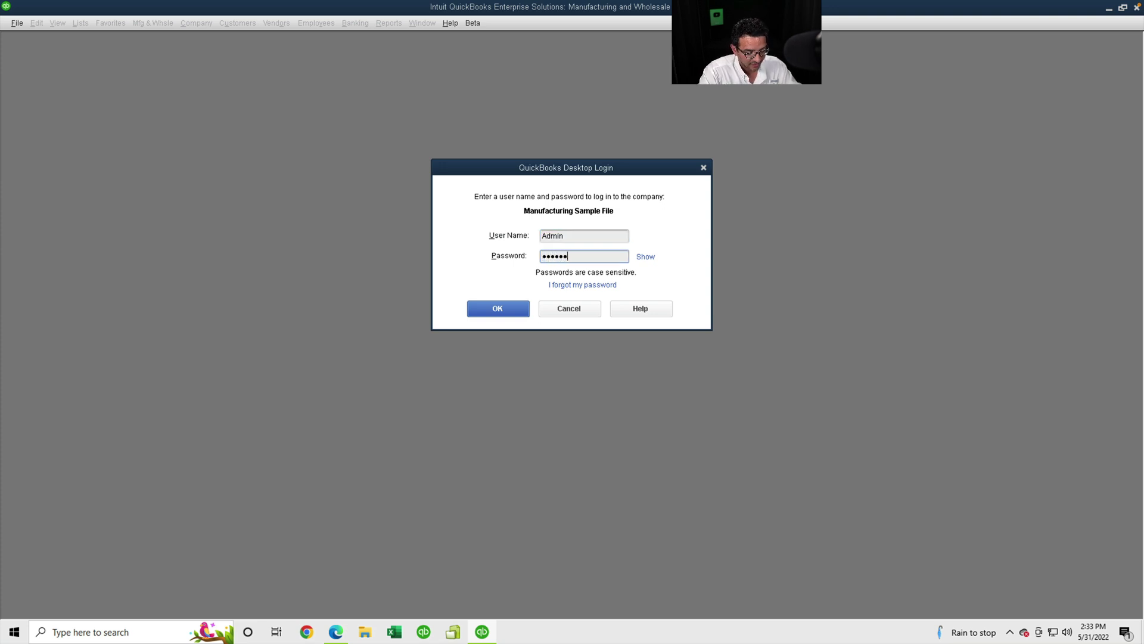
{"action": "key", "text": "Return"}
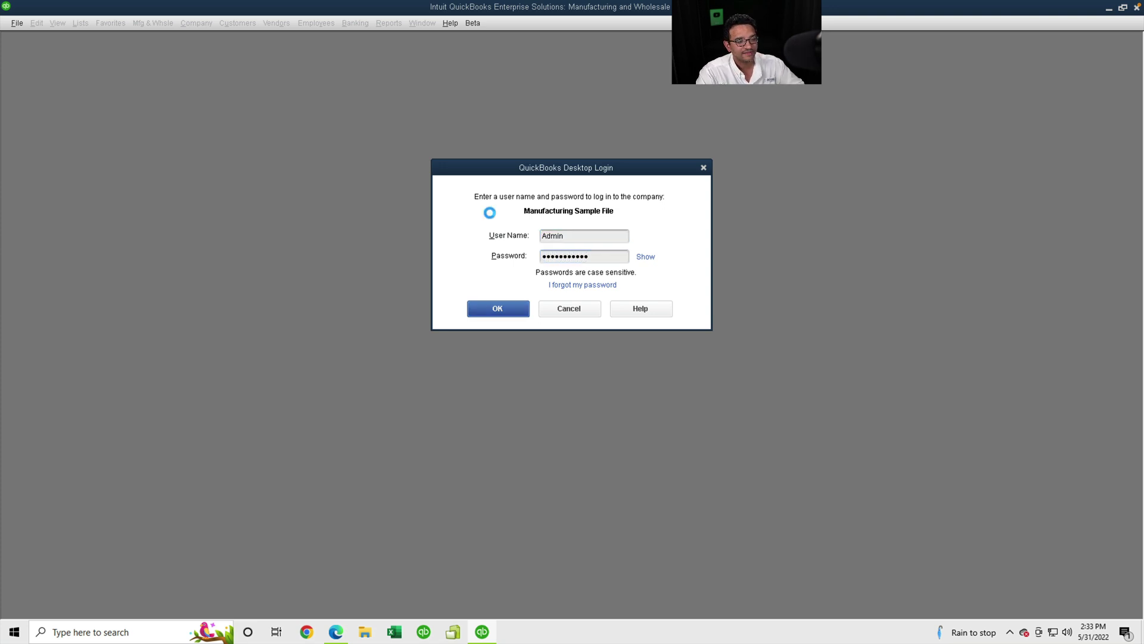
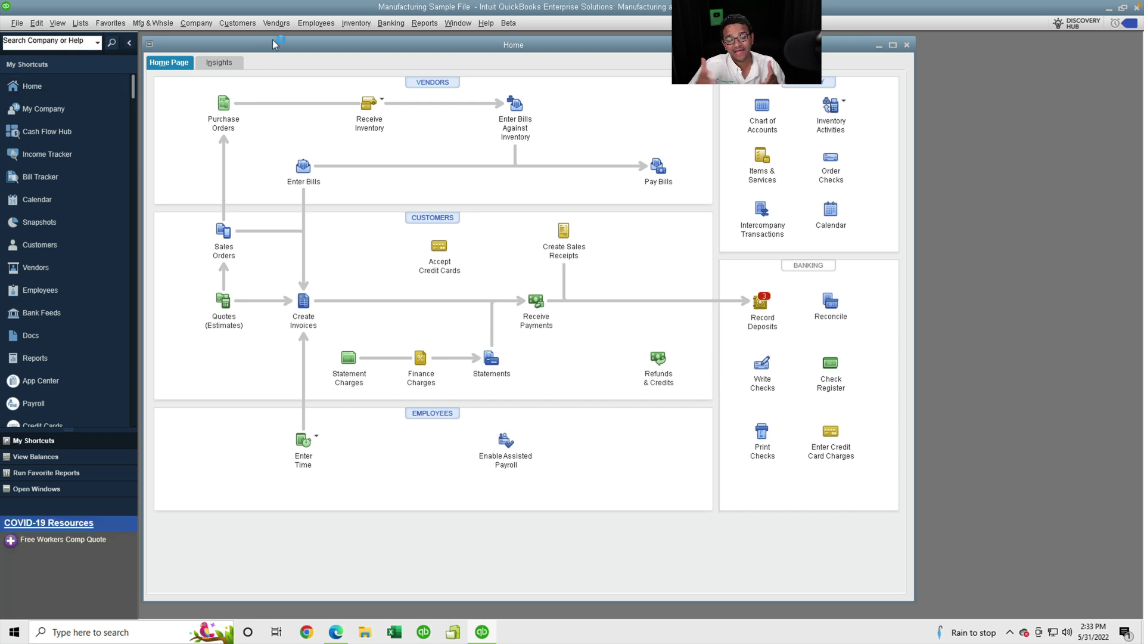
Maximize Home and open Company > Track and Approve Transactions full-size.
{"action": "double_click", "coordinate": [273, 44]}
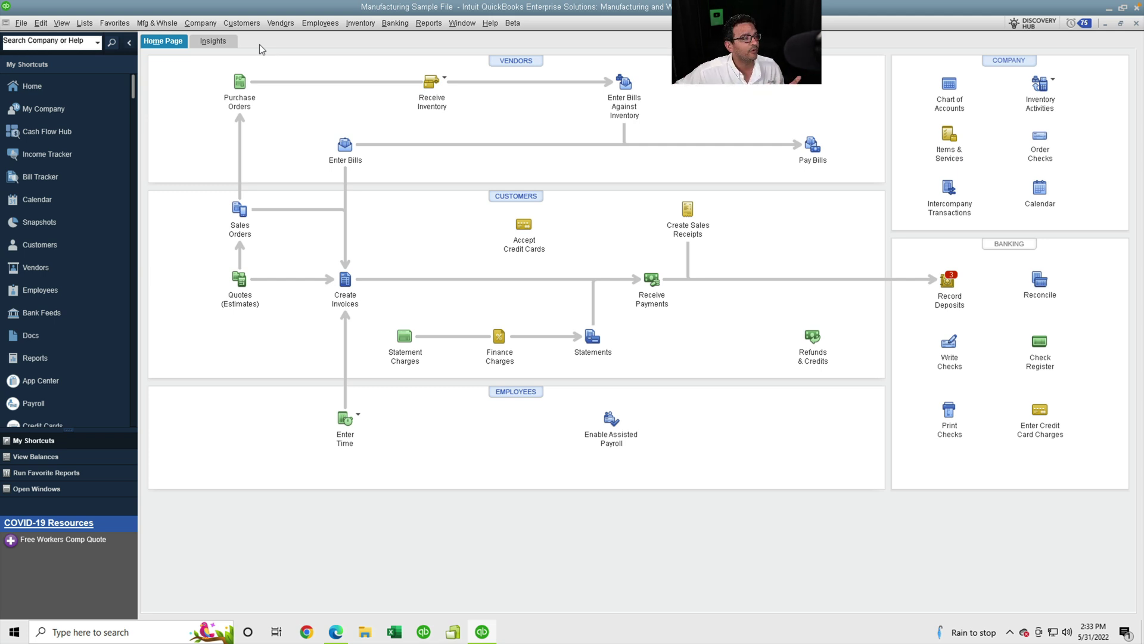
{"action": "left_click", "coordinate": [200, 23]}
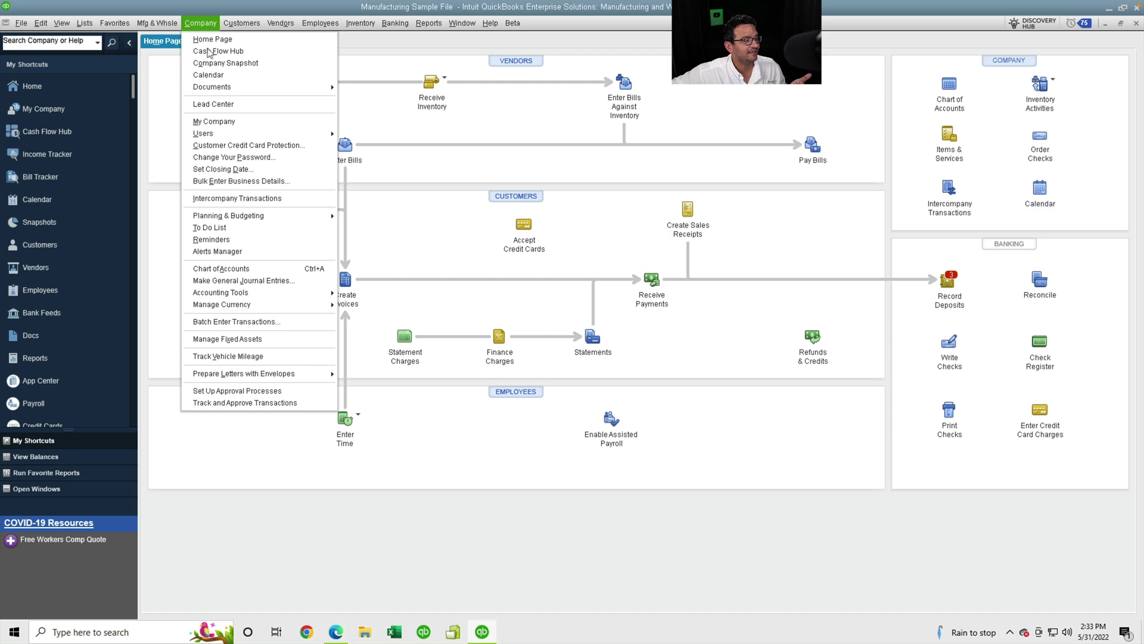
{"action": "left_click", "coordinate": [226, 403]}
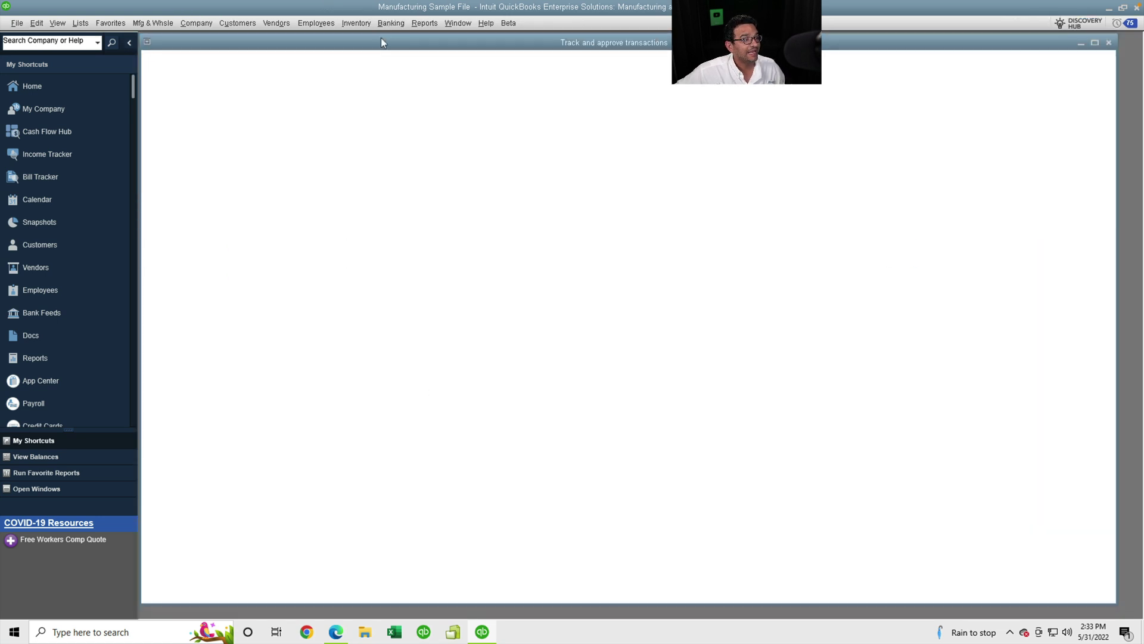
{"action": "double_click", "coordinate": [383, 42]}
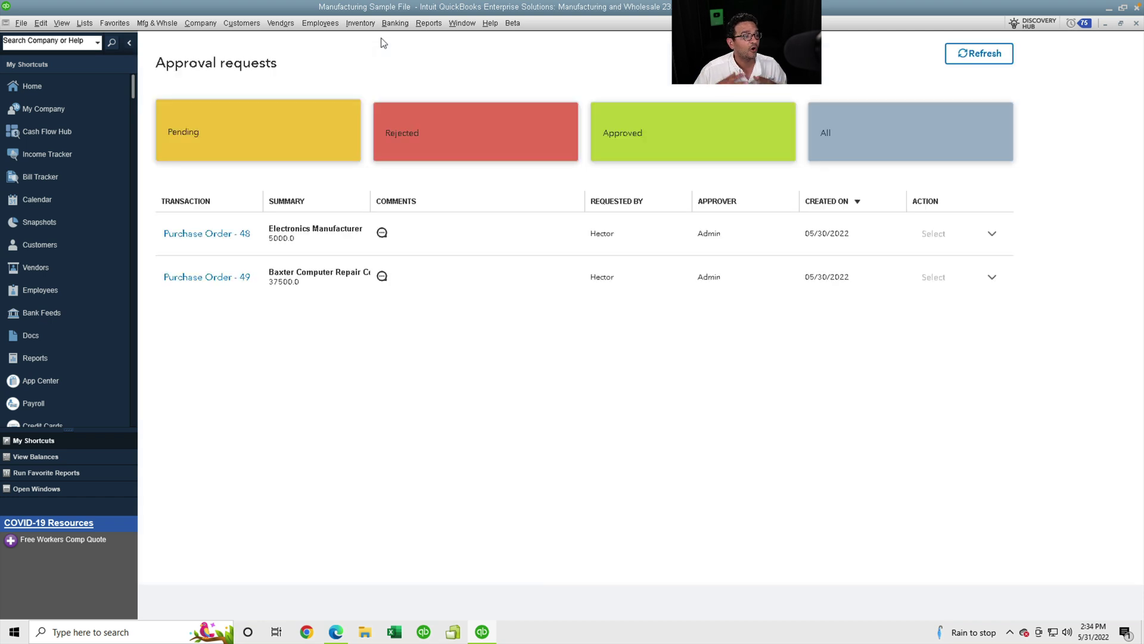
Review the Pending, Rejected, Approved and All tiles, ending on Pending requests.
{"action": "left_click", "coordinate": [282, 131]}
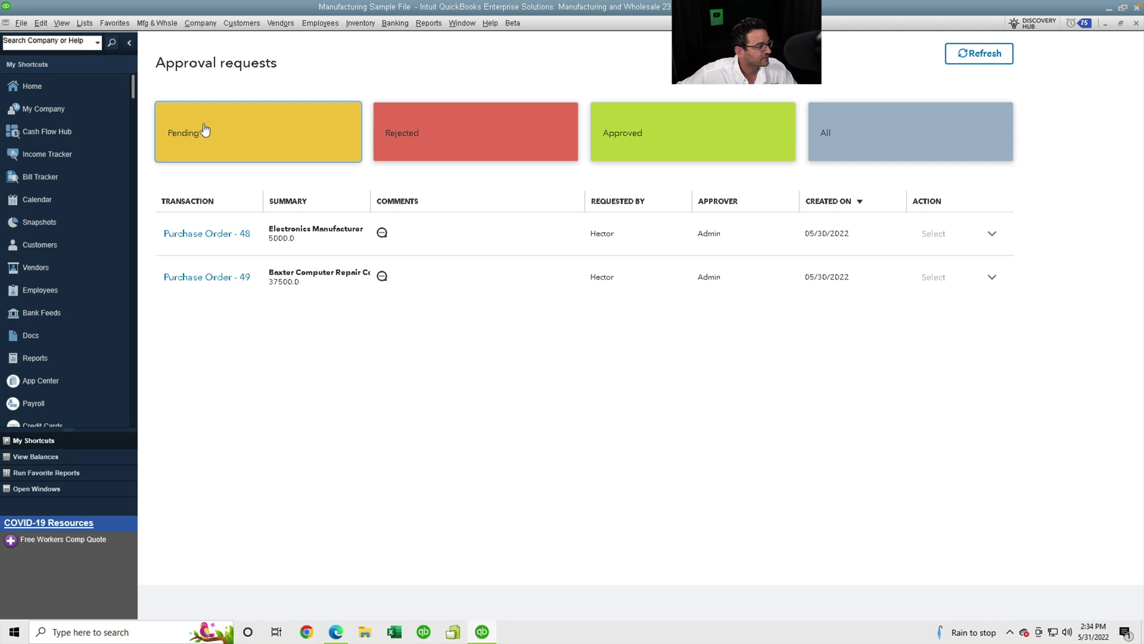
{"action": "left_click", "coordinate": [473, 131]}
{"action": "left_click", "coordinate": [657, 125]}
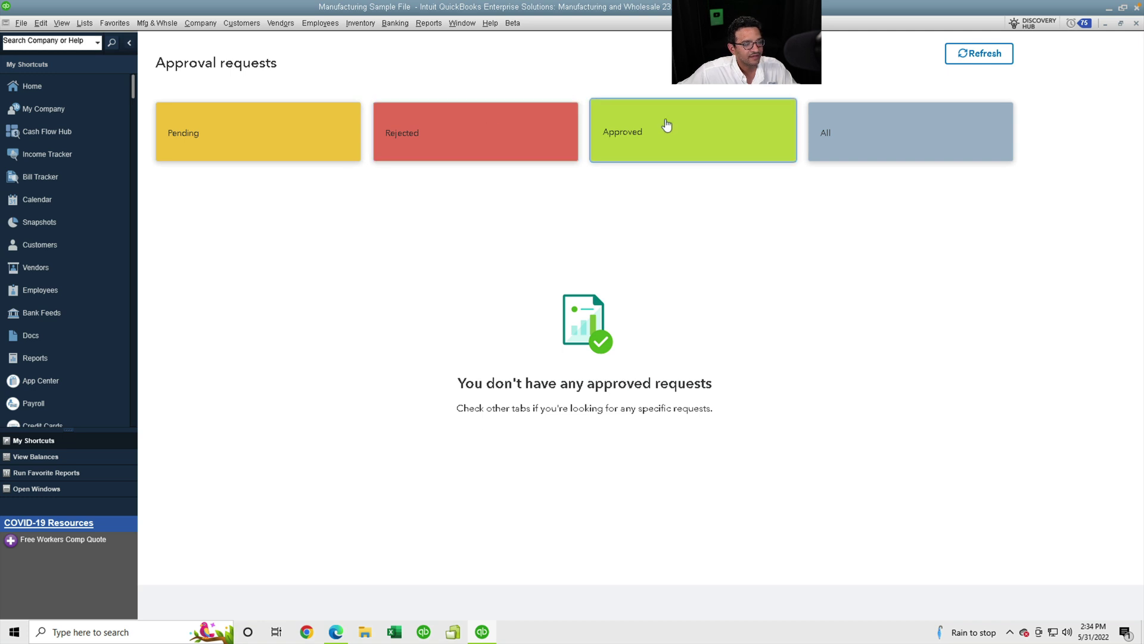
{"action": "left_click", "coordinate": [864, 126]}
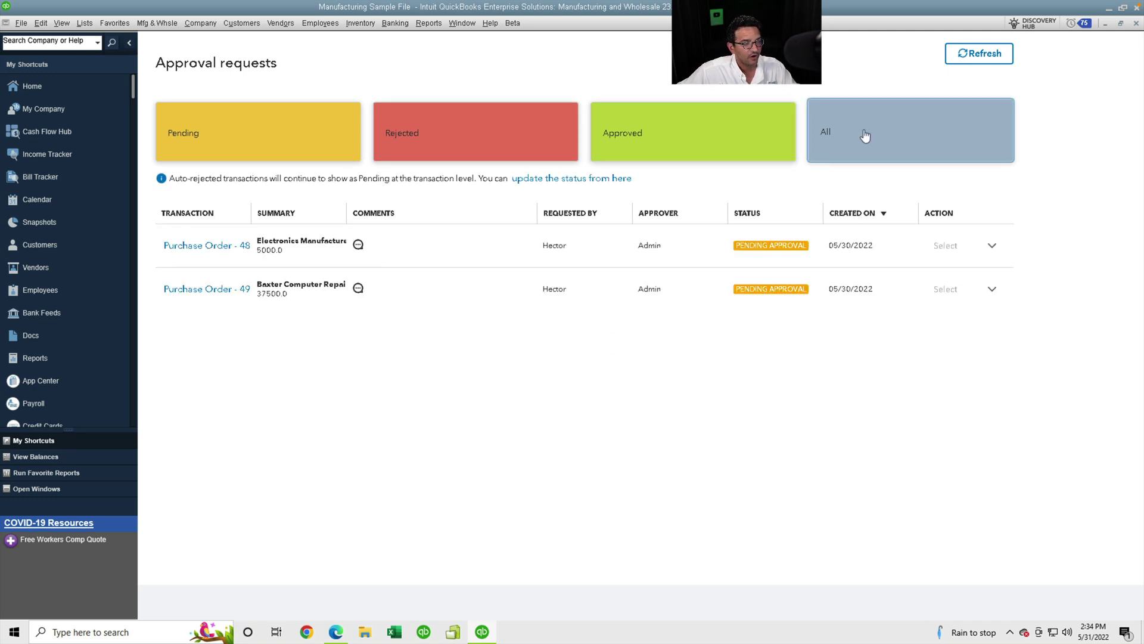
{"action": "left_click", "coordinate": [221, 137]}
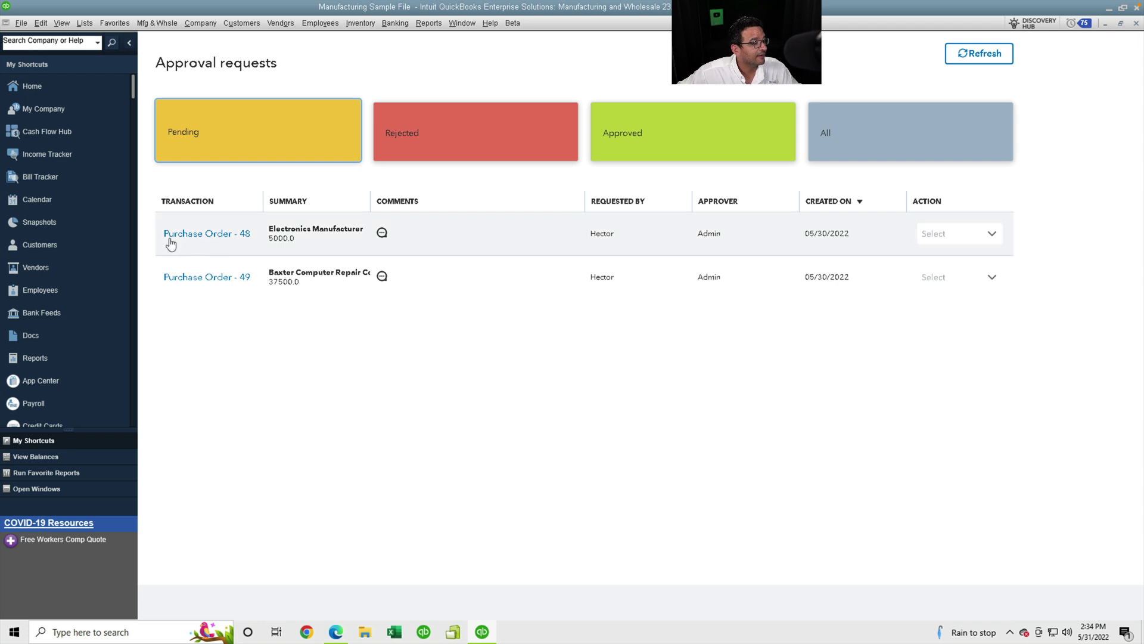
Approve Purchase Order 48 with a two-line comment naming the approver as the boss.
{"action": "left_click", "coordinate": [989, 234]}
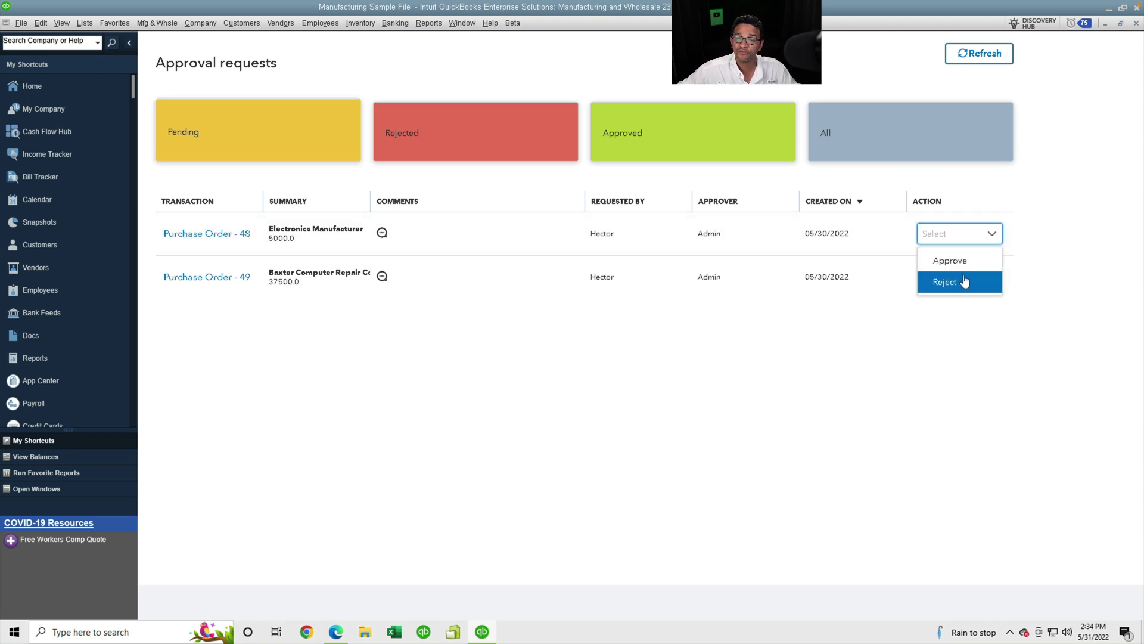
{"action": "left_click", "coordinate": [950, 261]}
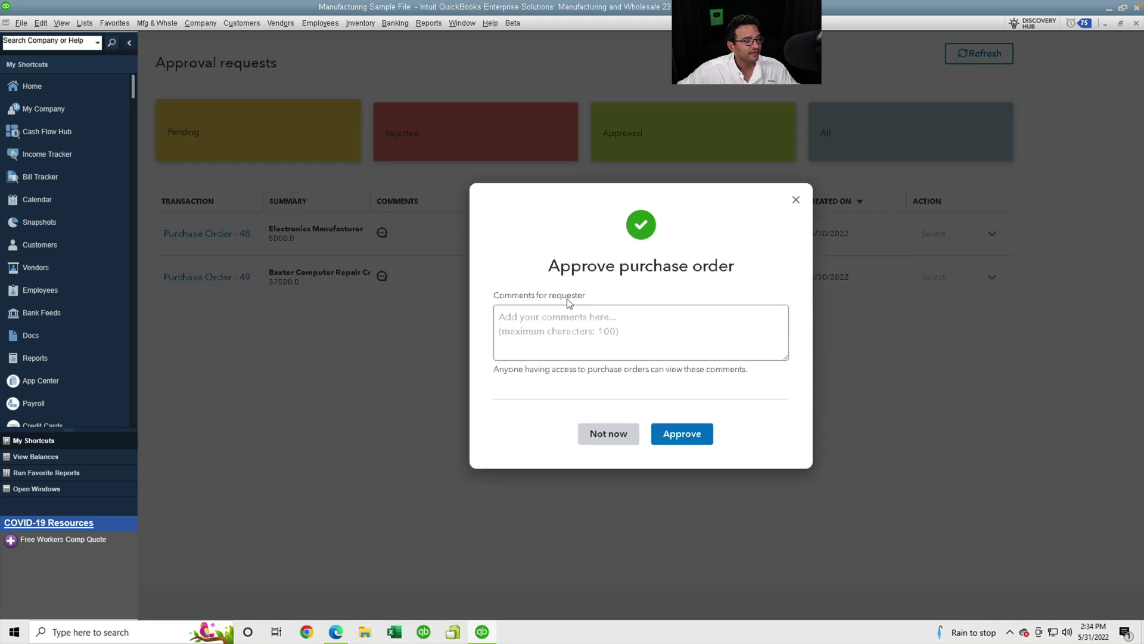
{"action": "type", "text": "A"}
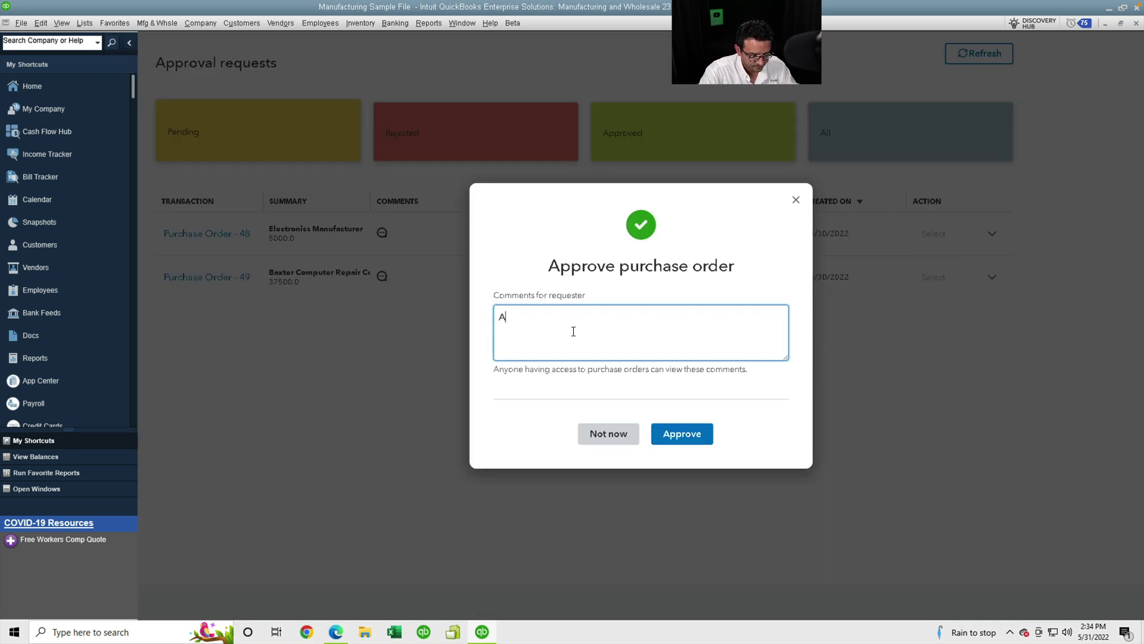
{"action": "type", "text": "pproved by"}
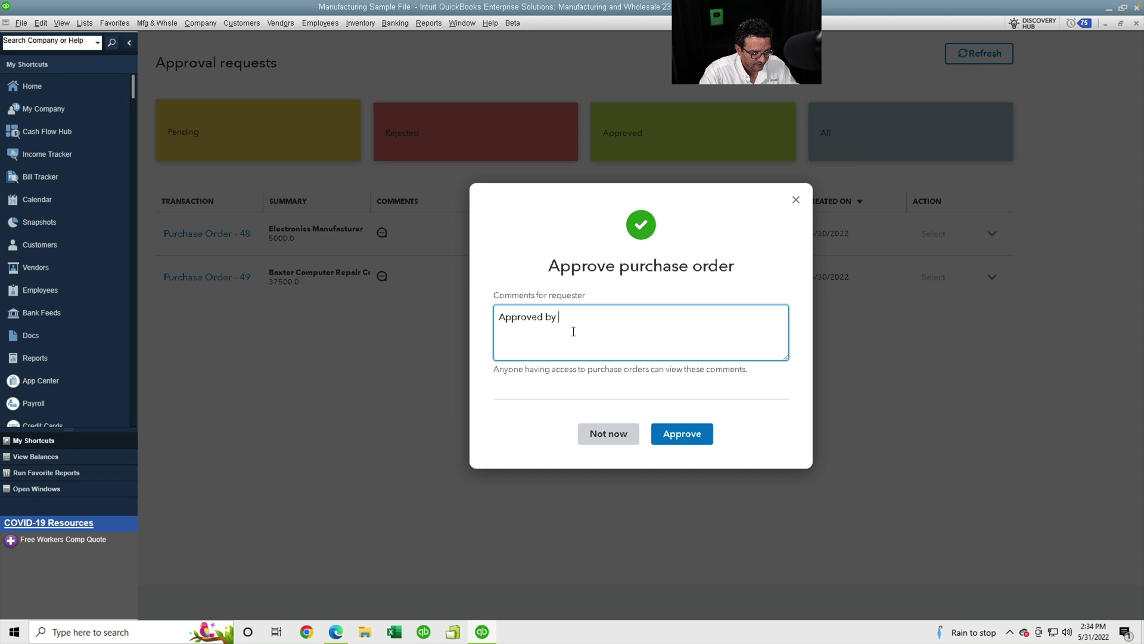
{"action": "type", "text": " Robert"}
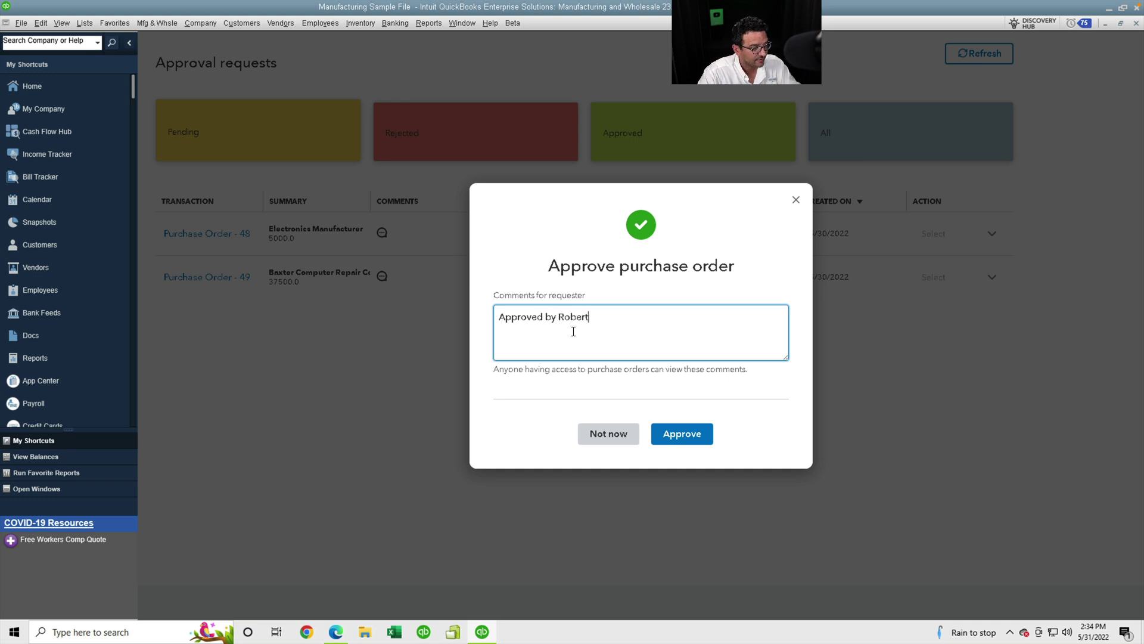
{"action": "key", "text": "Return"}
{"action": "type", "text": "(the boss"}
{"action": "key", "text": "Return"}
{"action": "key", "text": "BackSpace"}
{"action": "type", "text": ")"}
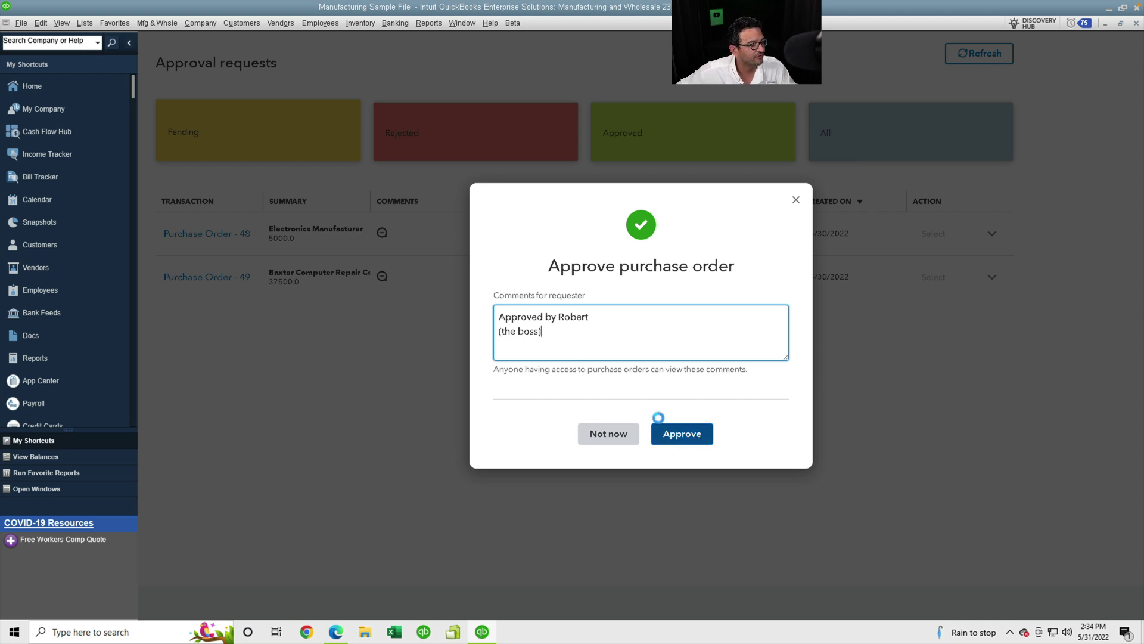
{"action": "left_click", "coordinate": [679, 436]}
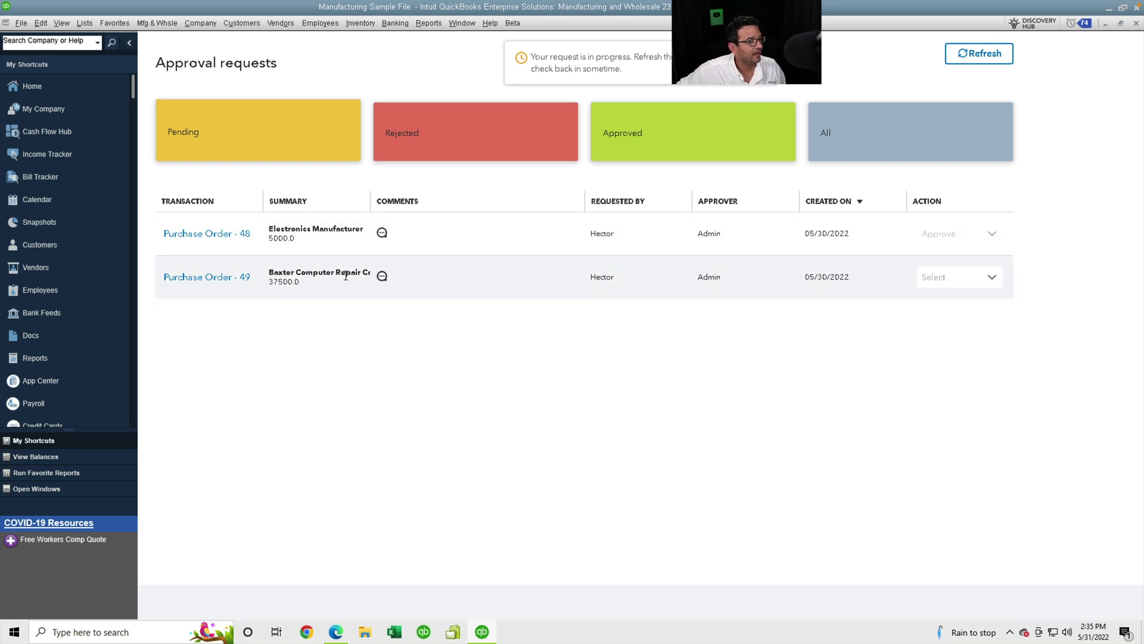
Reject Purchase Order 49, giving 'We are no longer working with this vendor' as the reason.
{"action": "left_click", "coordinate": [989, 277]}
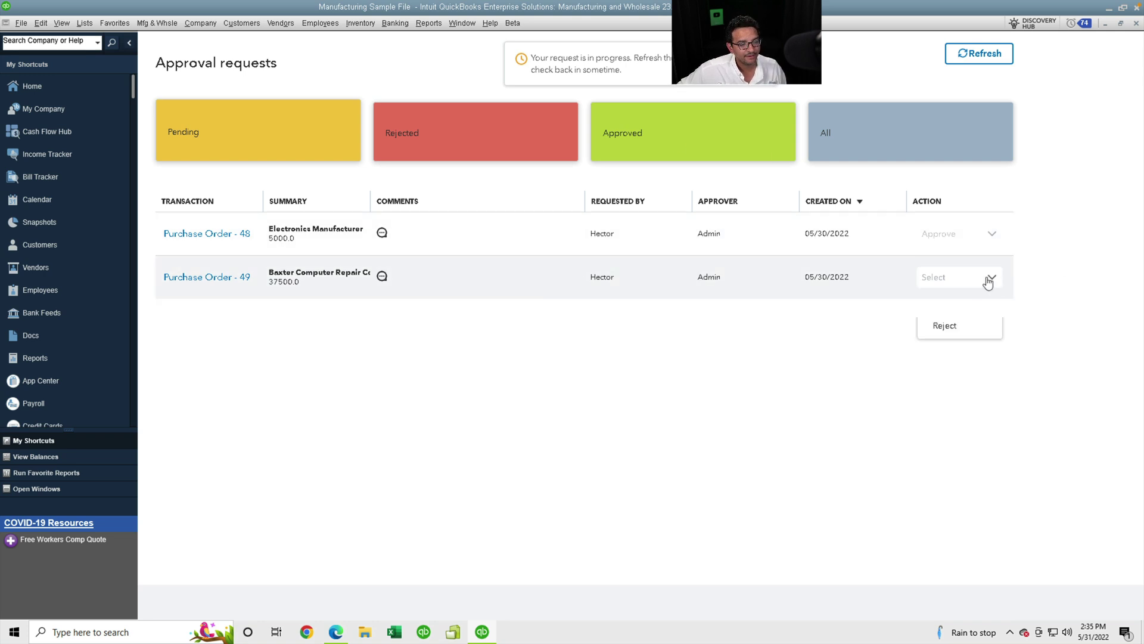
{"action": "left_click", "coordinate": [960, 324]}
{"action": "left_click", "coordinate": [596, 330]}
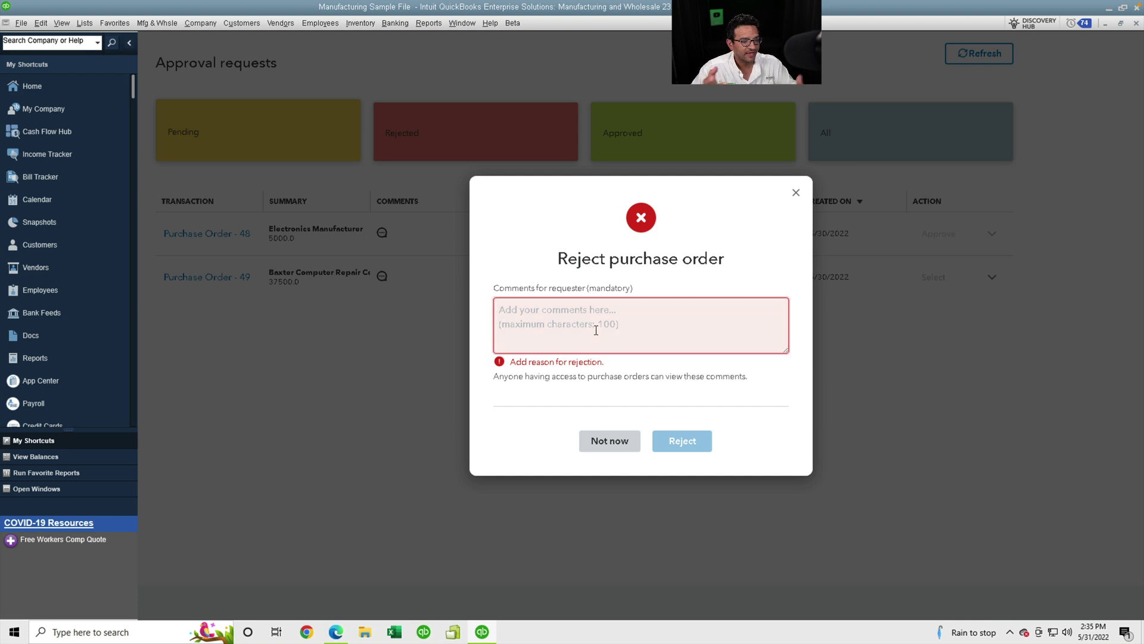
{"action": "type", "text": "W"}
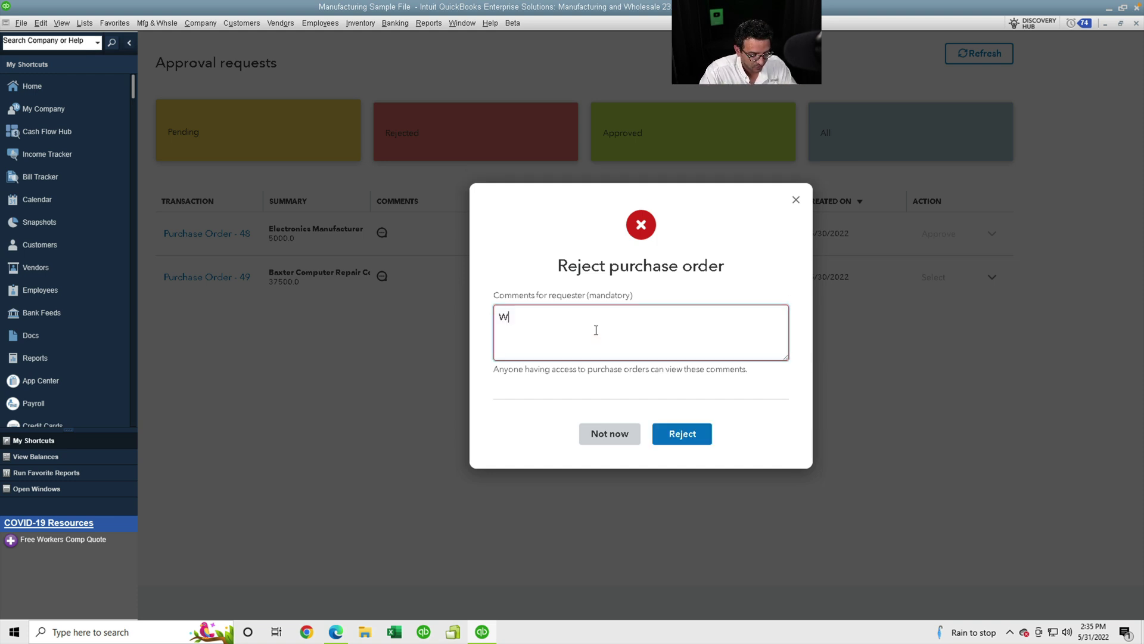
{"action": "type", "text": "e are no longer"}
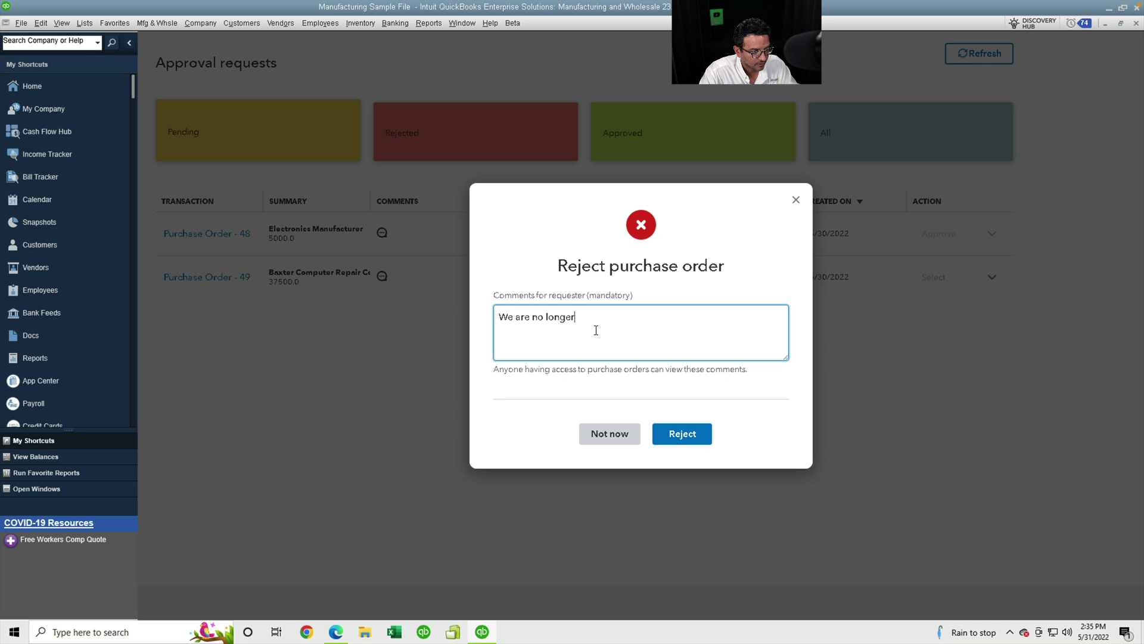
{"action": "type", "text": " working with this vendor"}
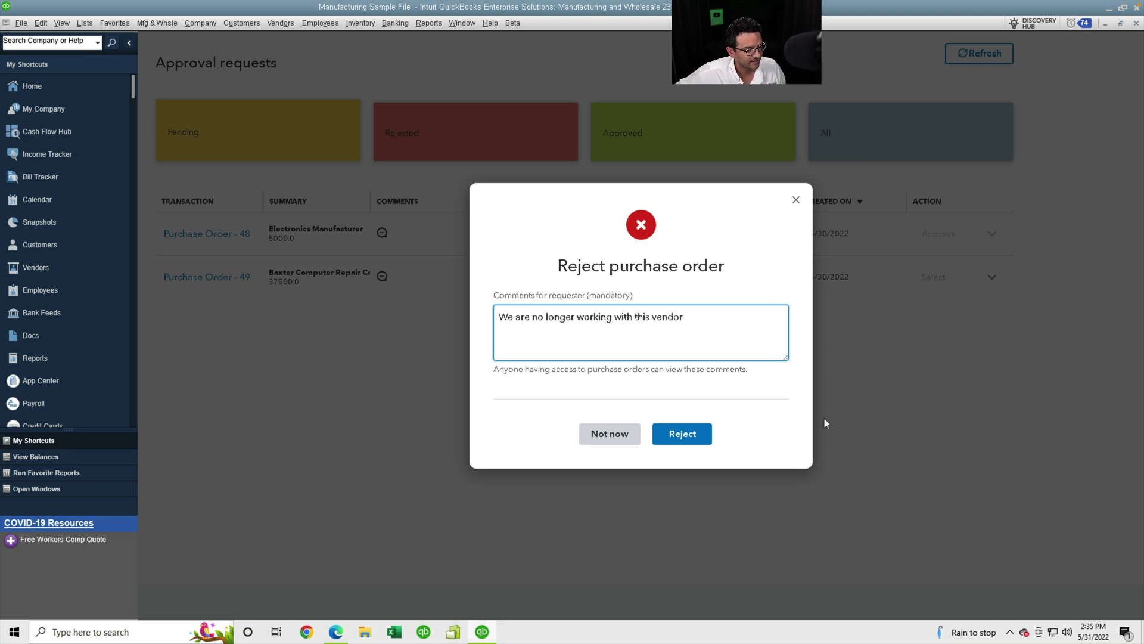
{"action": "left_click", "coordinate": [697, 435]}
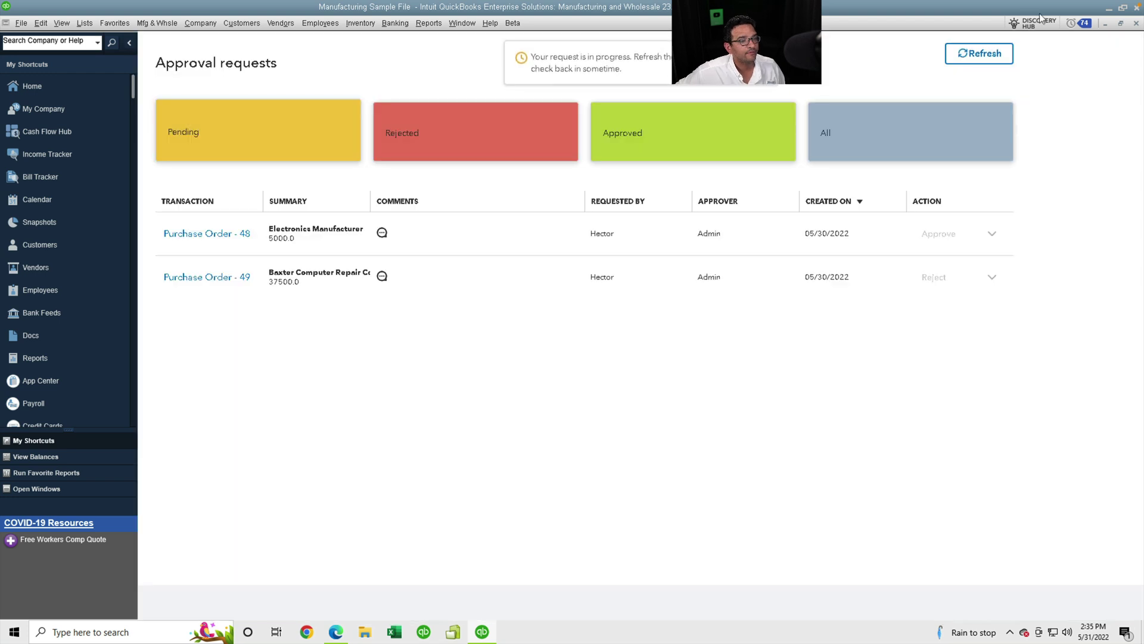
Refresh the approval requests and recheck the Pending and Rejected tiles.
{"action": "left_click", "coordinate": [988, 53]}
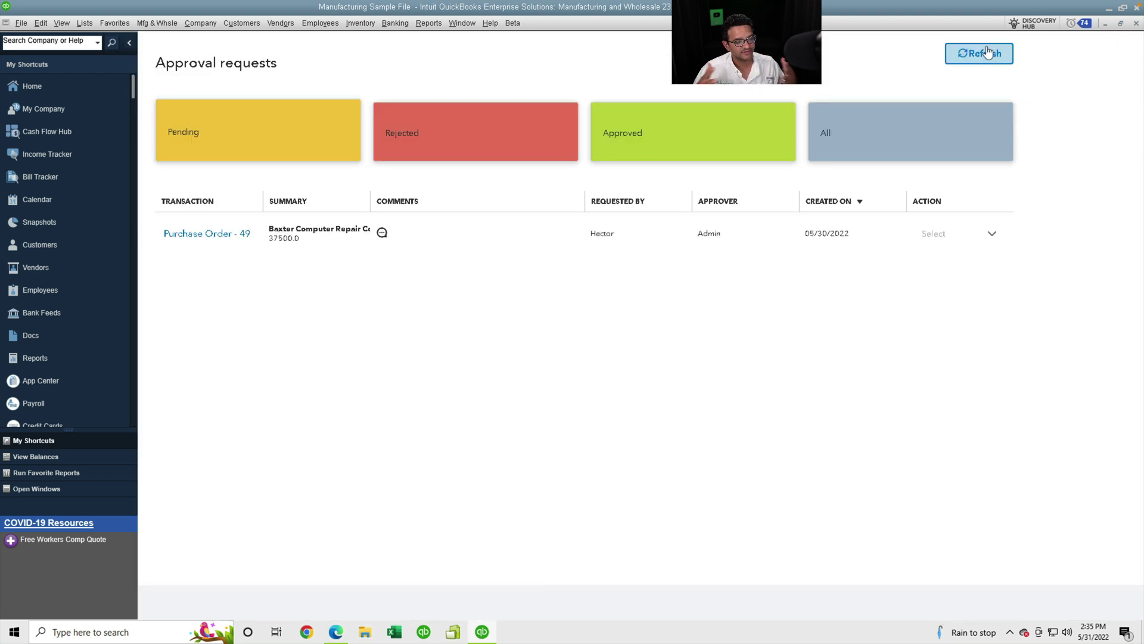
{"action": "left_click", "coordinate": [245, 144]}
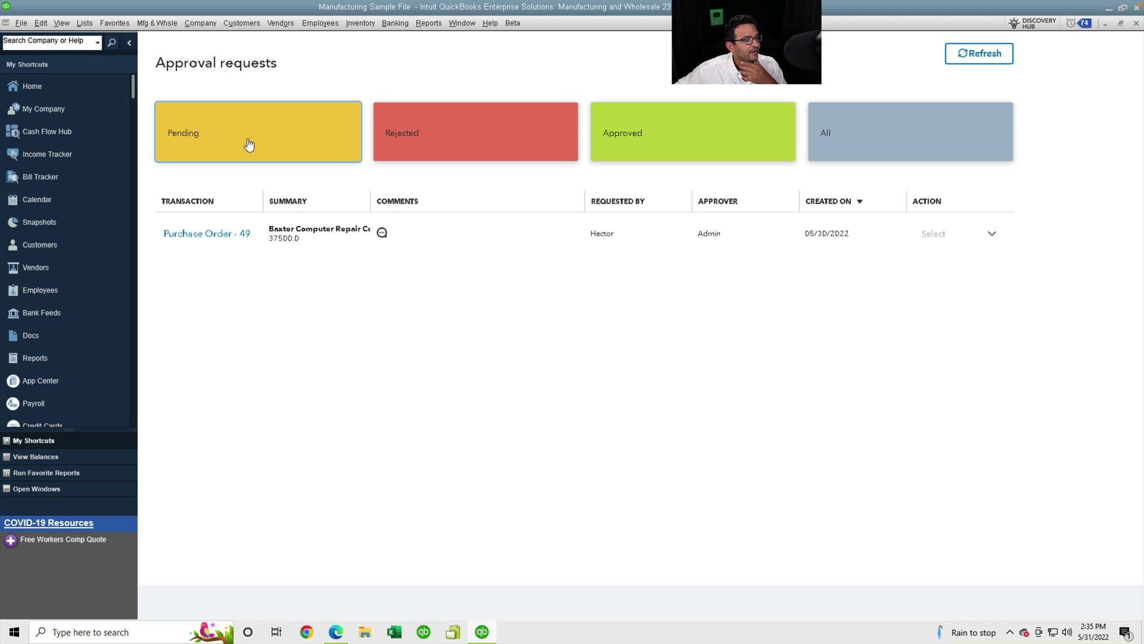
{"action": "left_click", "coordinate": [420, 144]}
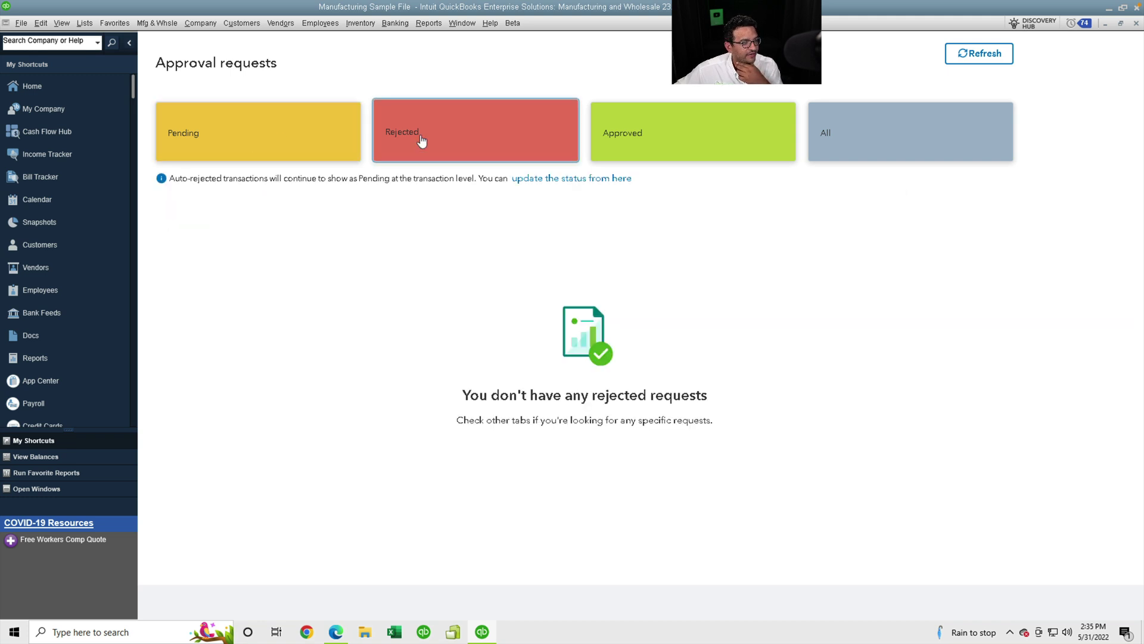
{"action": "left_click", "coordinate": [954, 55]}
{"action": "left_click", "coordinate": [192, 133]}
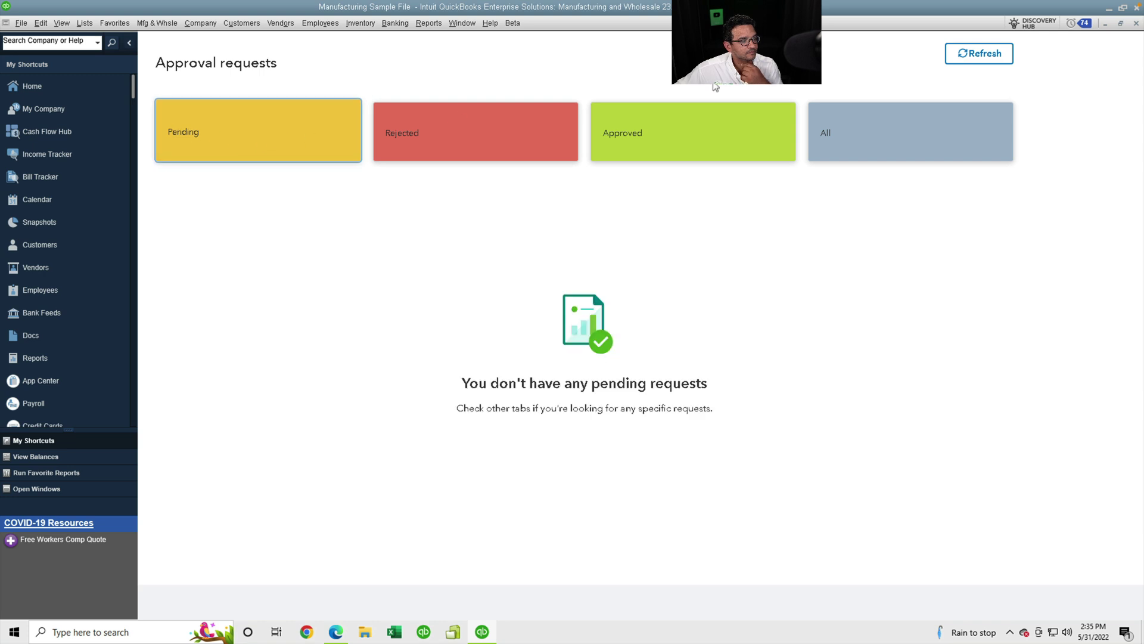
{"action": "left_click", "coordinate": [955, 51]}
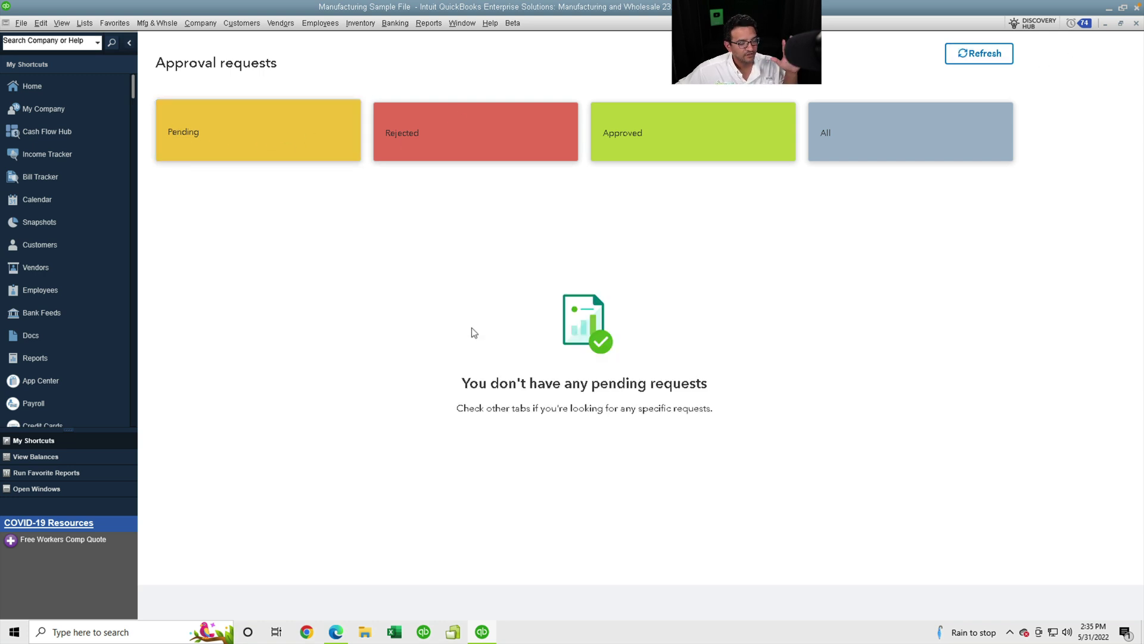
Confirm PO 49 under Rejected and PO 48 under Approved, then open Purchase Order 48.
{"action": "left_click", "coordinate": [463, 148]}
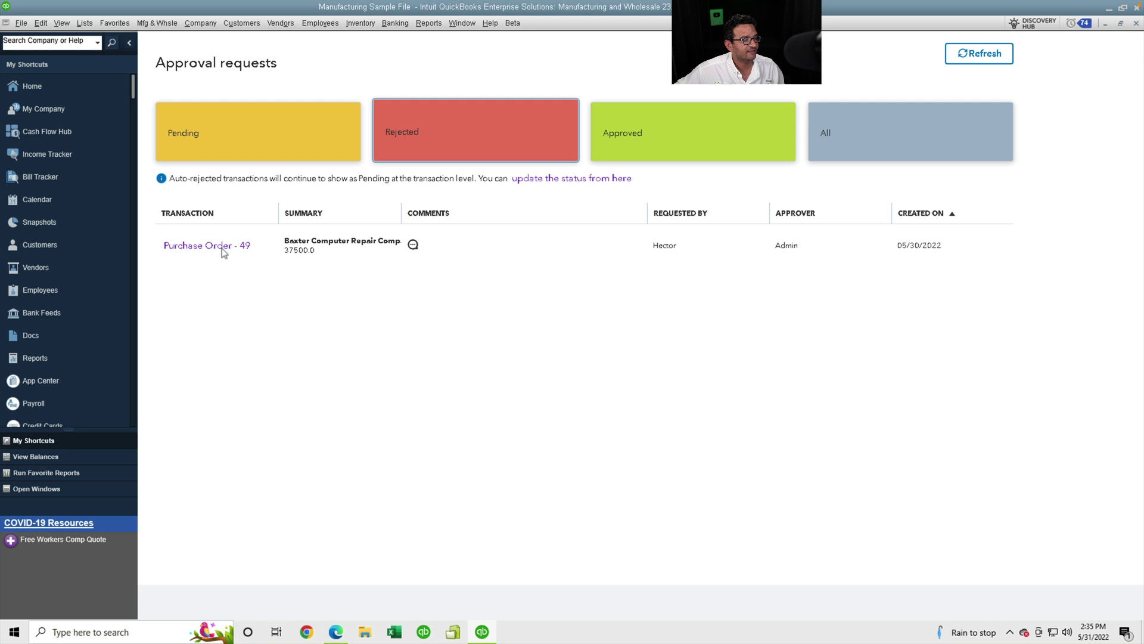
{"action": "left_click", "coordinate": [659, 115]}
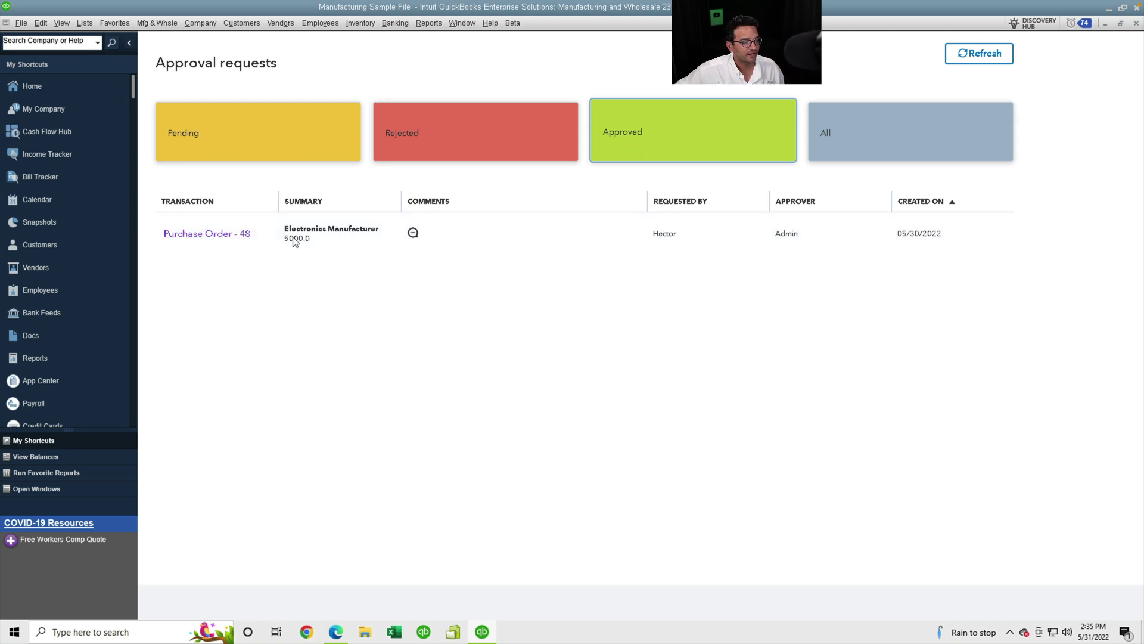
{"action": "left_click", "coordinate": [211, 231]}
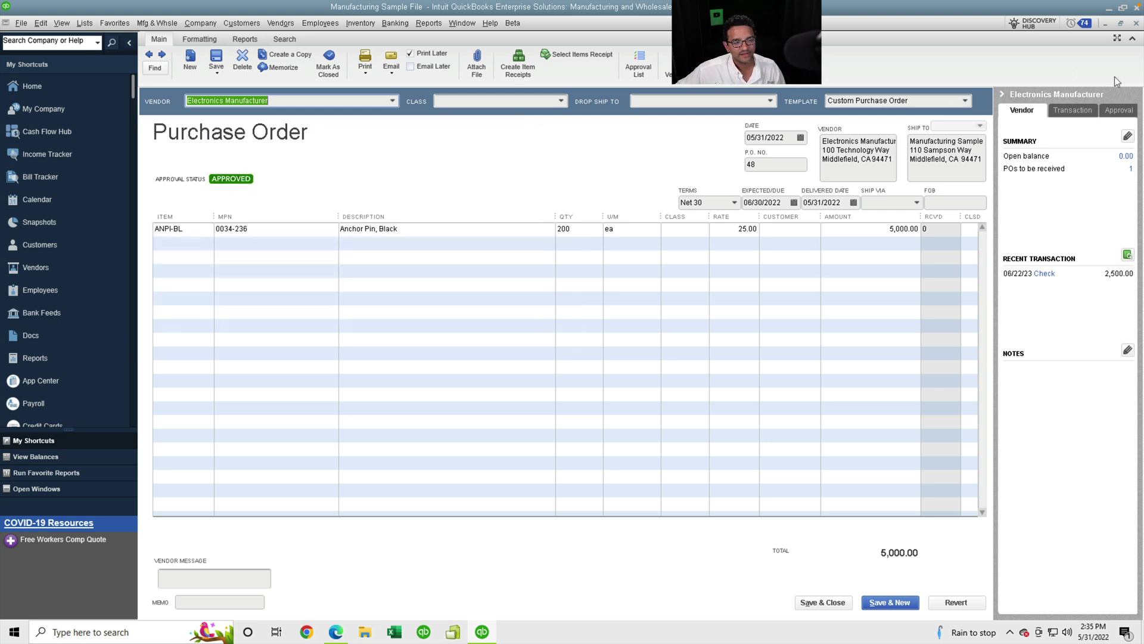
Check the approval details of Purchase Order 48 and close it.
{"action": "left_click", "coordinate": [1112, 112]}
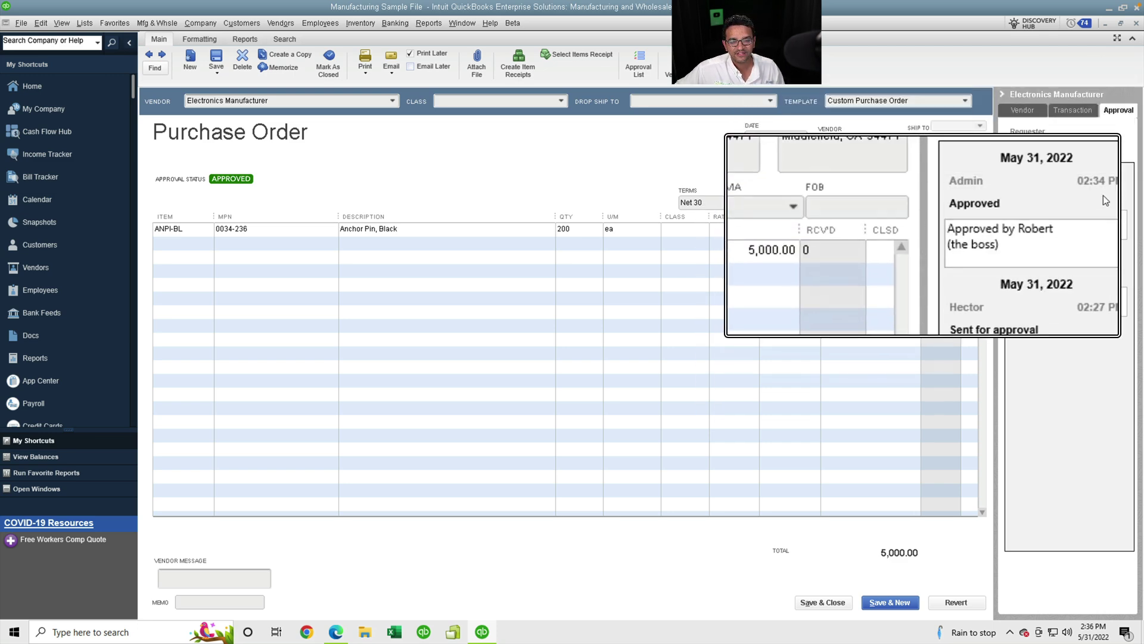
{"action": "left_click", "coordinate": [1105, 338]}
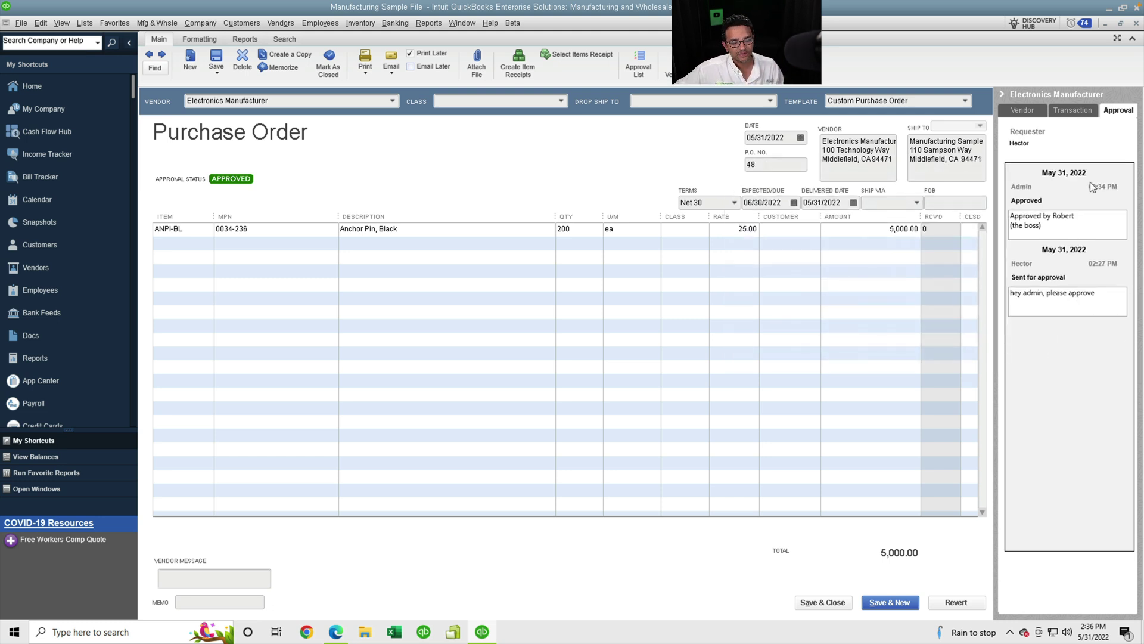
{"action": "left_click", "coordinate": [1137, 23]}
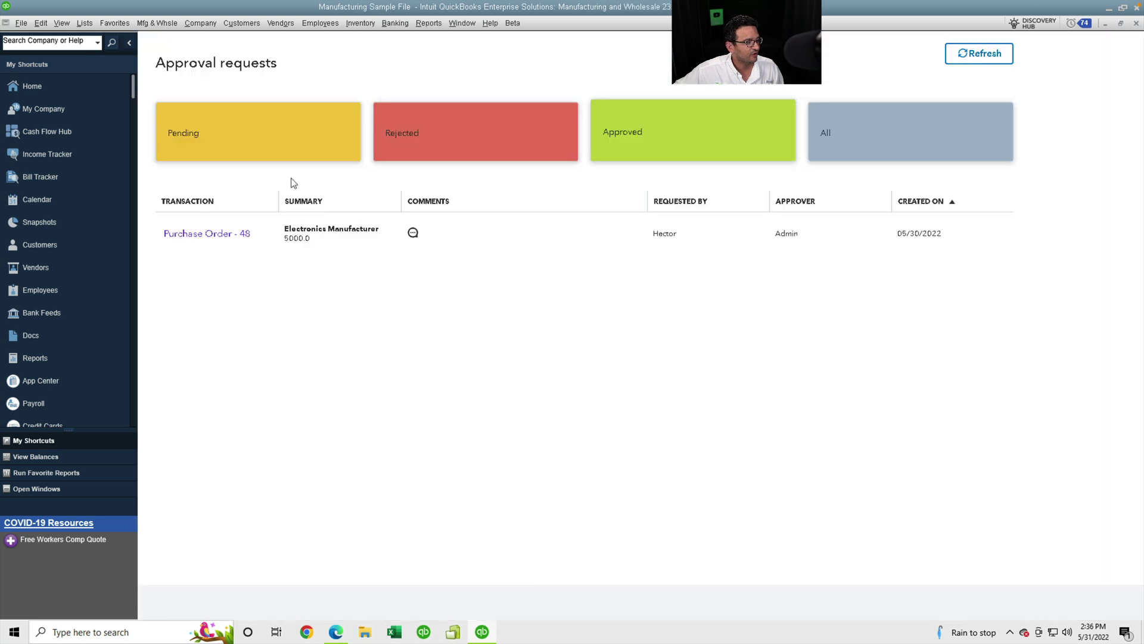
Open rejected Purchase Order 49 from the Rejected tile, review its approval comments, and close it.
{"action": "left_click", "coordinate": [427, 143]}
{"action": "left_click", "coordinate": [187, 245]}
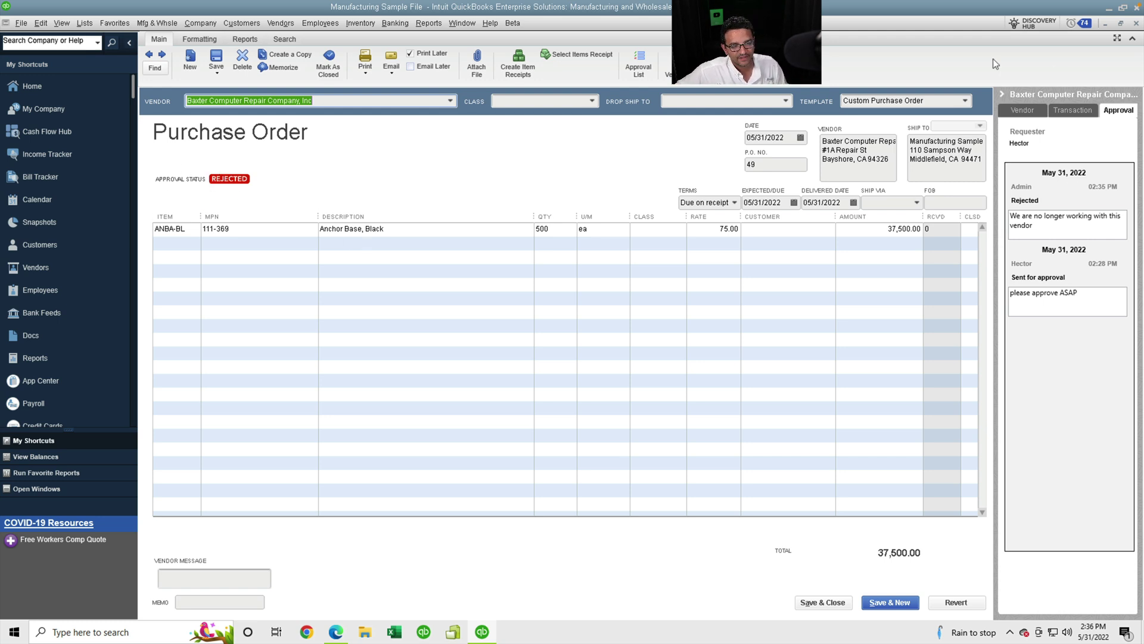
{"action": "left_click", "coordinate": [1021, 109]}
{"action": "left_click", "coordinate": [1119, 110]}
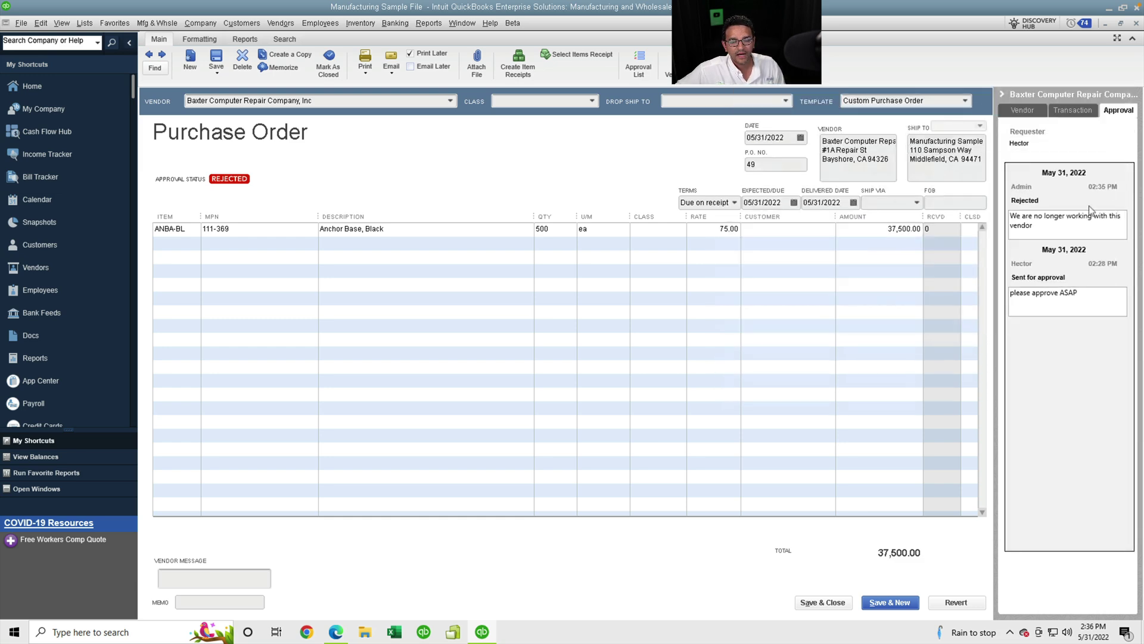
{"action": "left_click", "coordinate": [1136, 23]}
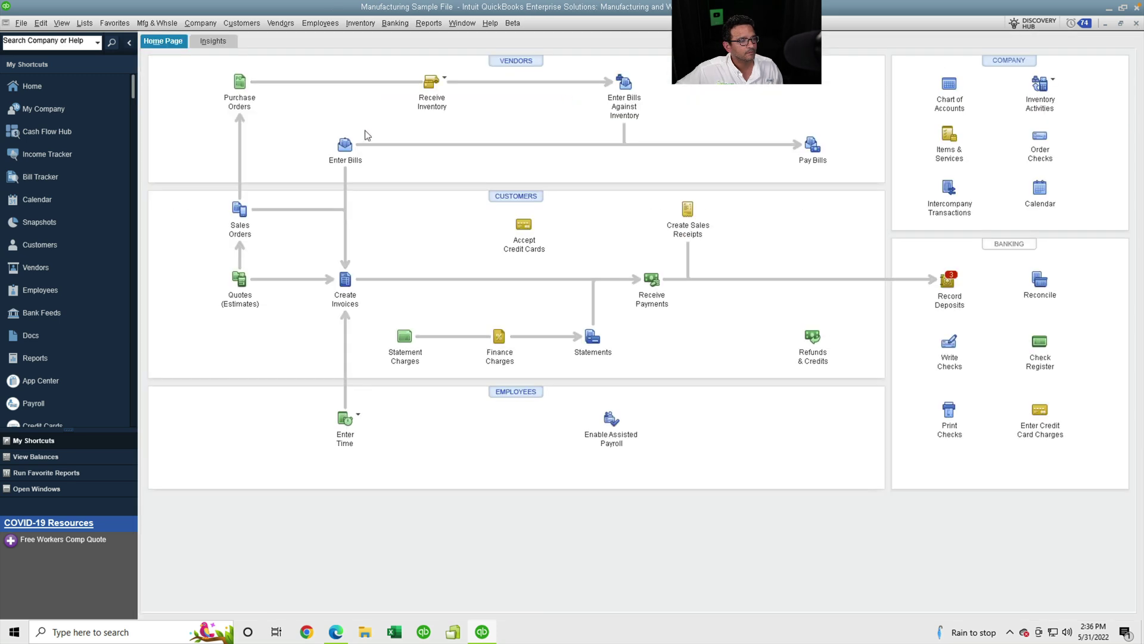
{"action": "left_click", "coordinate": [21, 23]}
Log off without backup and reopen the company file as the requesting user with their password.
{"action": "left_click", "coordinate": [51, 128]}
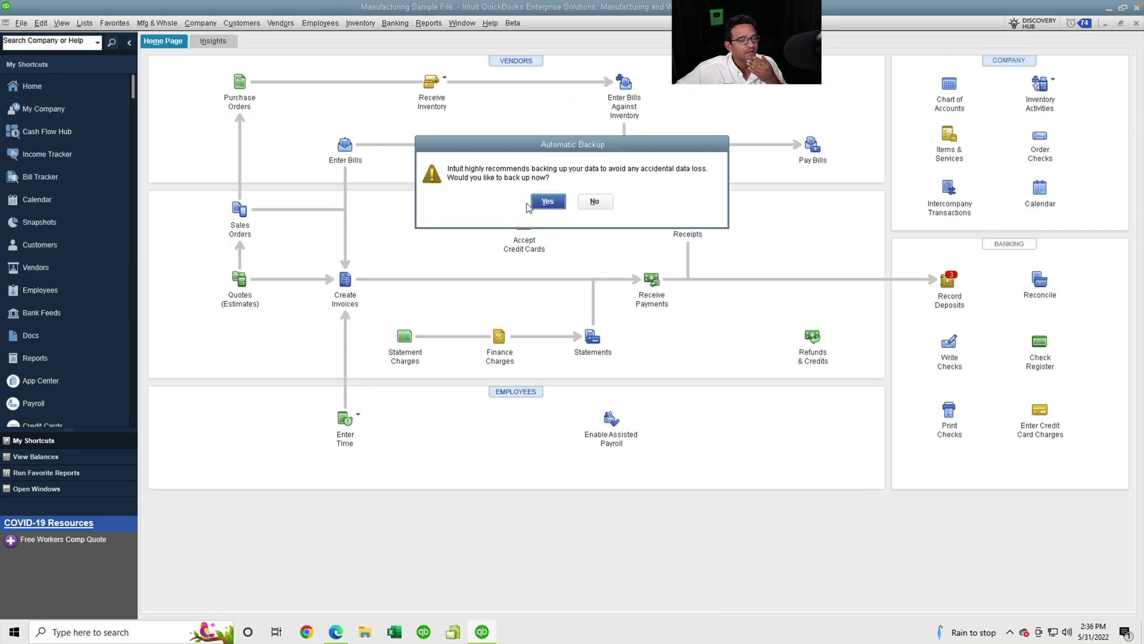
{"action": "left_click", "coordinate": [595, 202]}
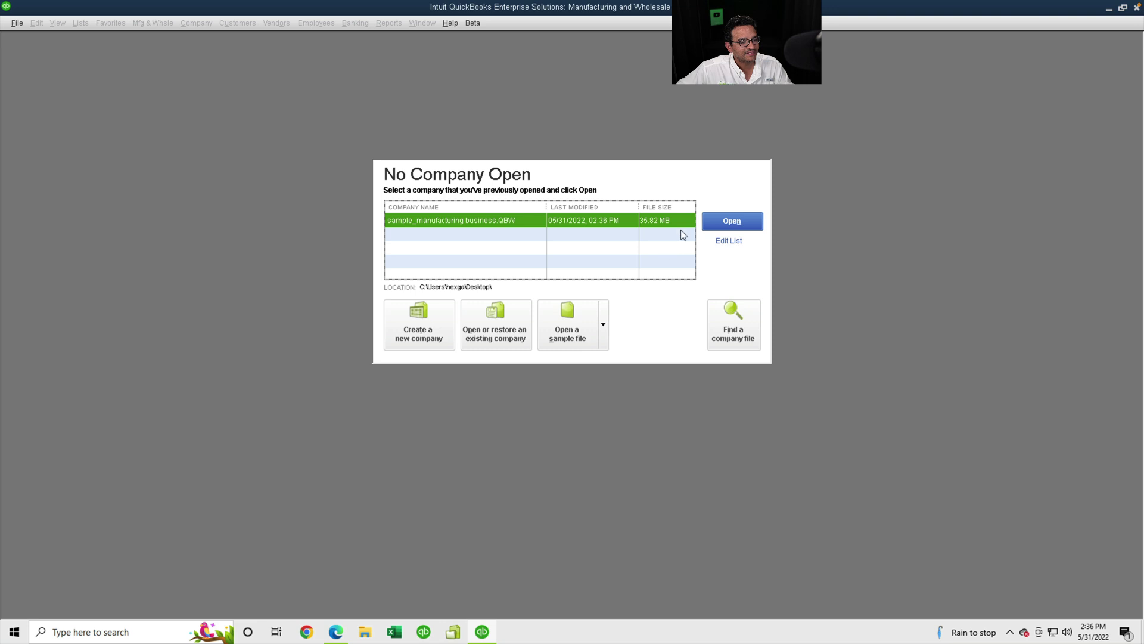
{"action": "left_click", "coordinate": [725, 215]}
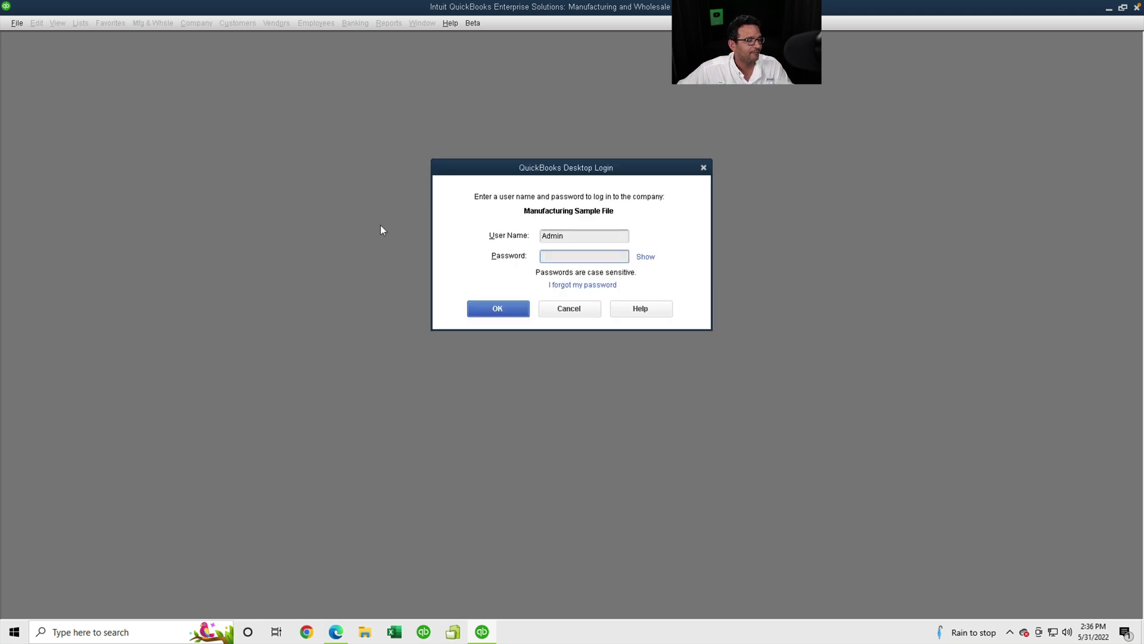
{"action": "type", "text": "Hect"}
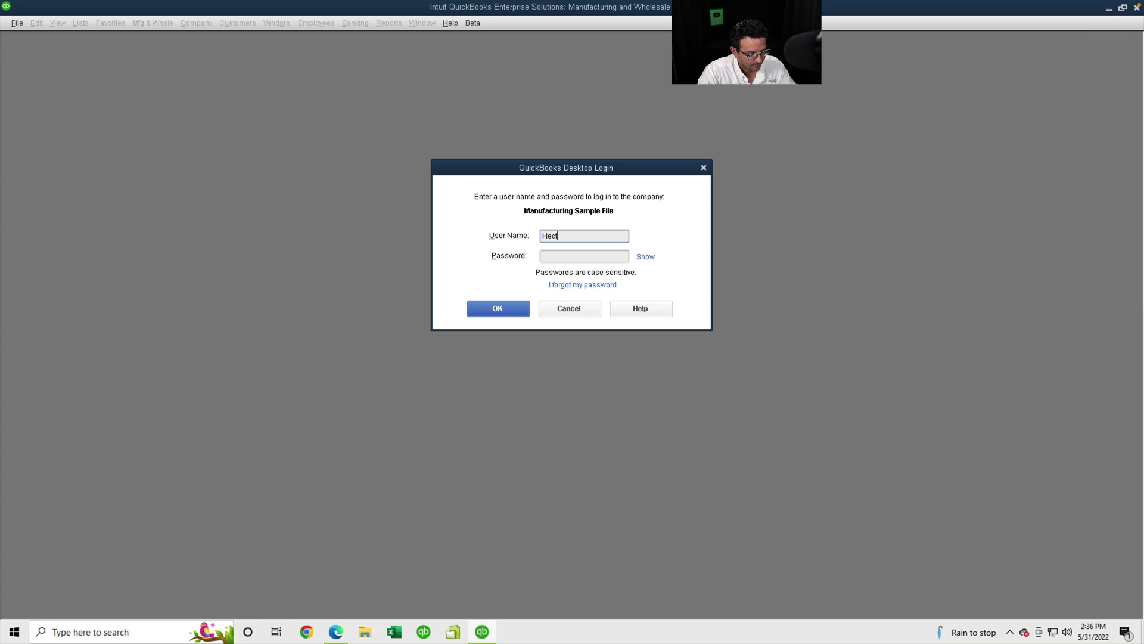
{"action": "key", "text": "Tab"}
{"action": "type", "text": "*******"}
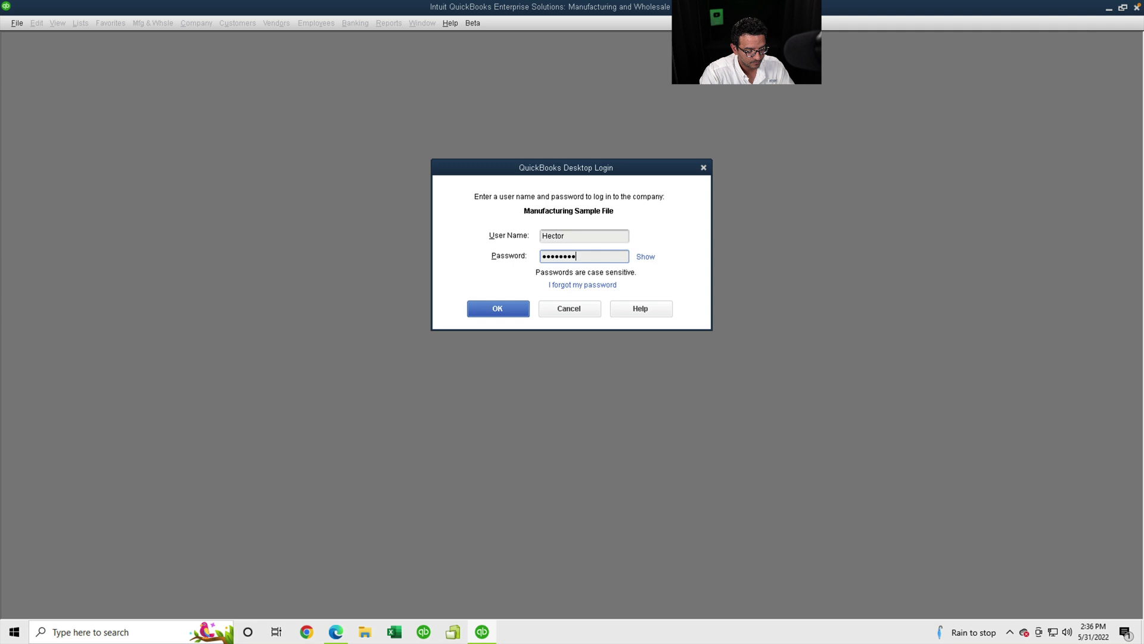
{"action": "type", "text": "*"}
{"action": "key", "text": "Return"}
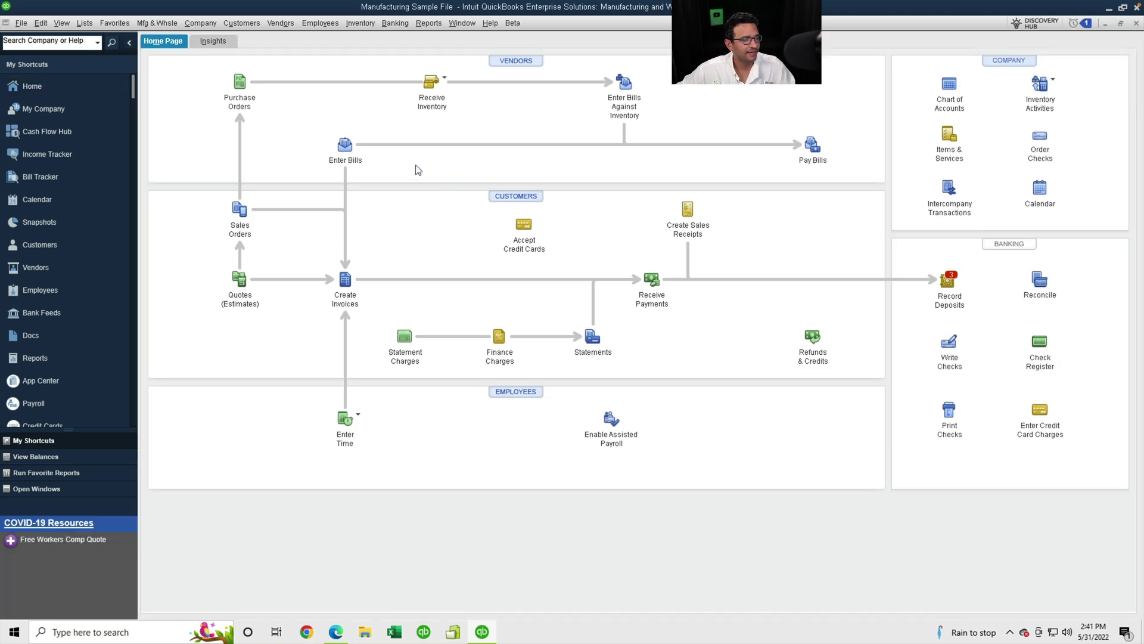
Enter a bill from Auto Assoc. for 5000 ANPI-BL Anchor Pin, Black, skipping open POs.
{"action": "left_click", "coordinate": [335, 141]}
{"action": "left_click", "coordinate": [338, 137]}
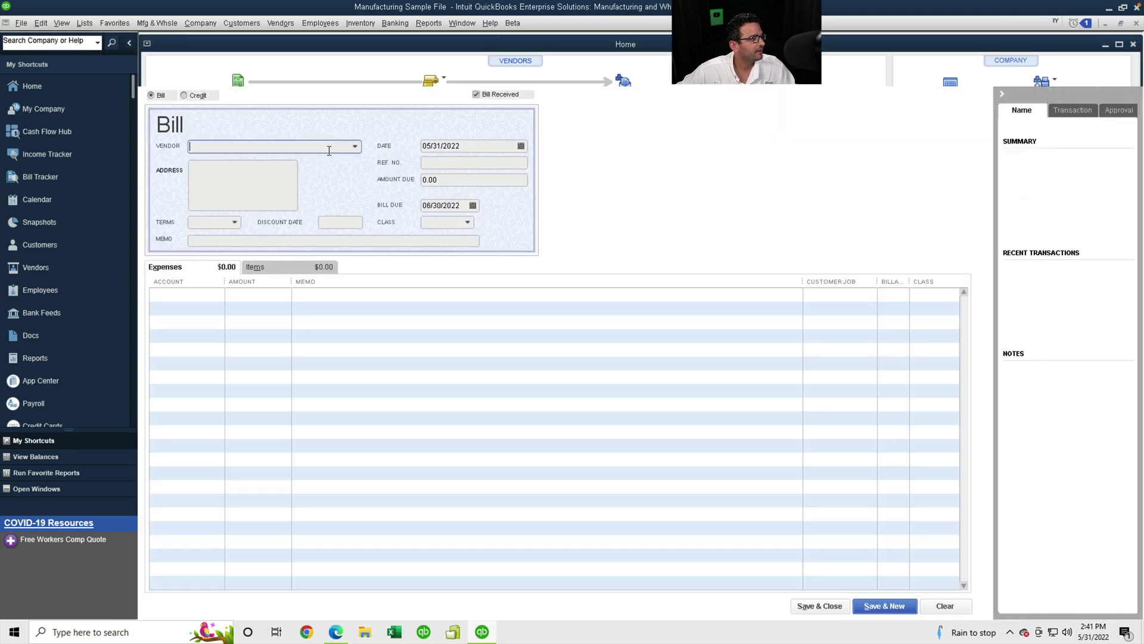
{"action": "left_click", "coordinate": [355, 146]}
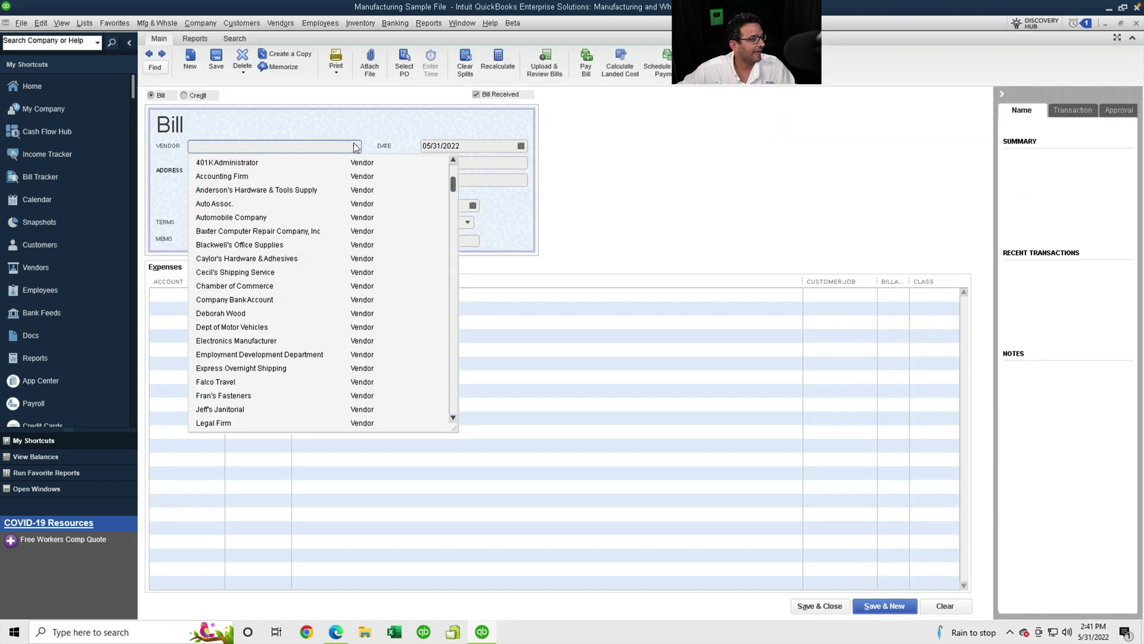
{"action": "left_click", "coordinate": [220, 204]}
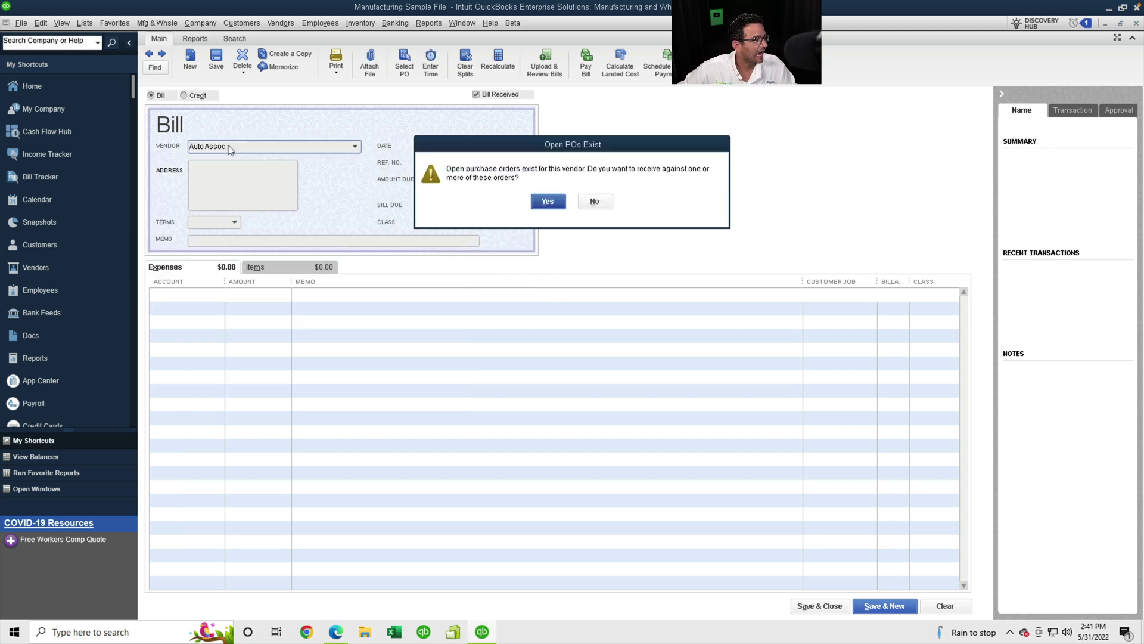
{"action": "left_click", "coordinate": [595, 201]}
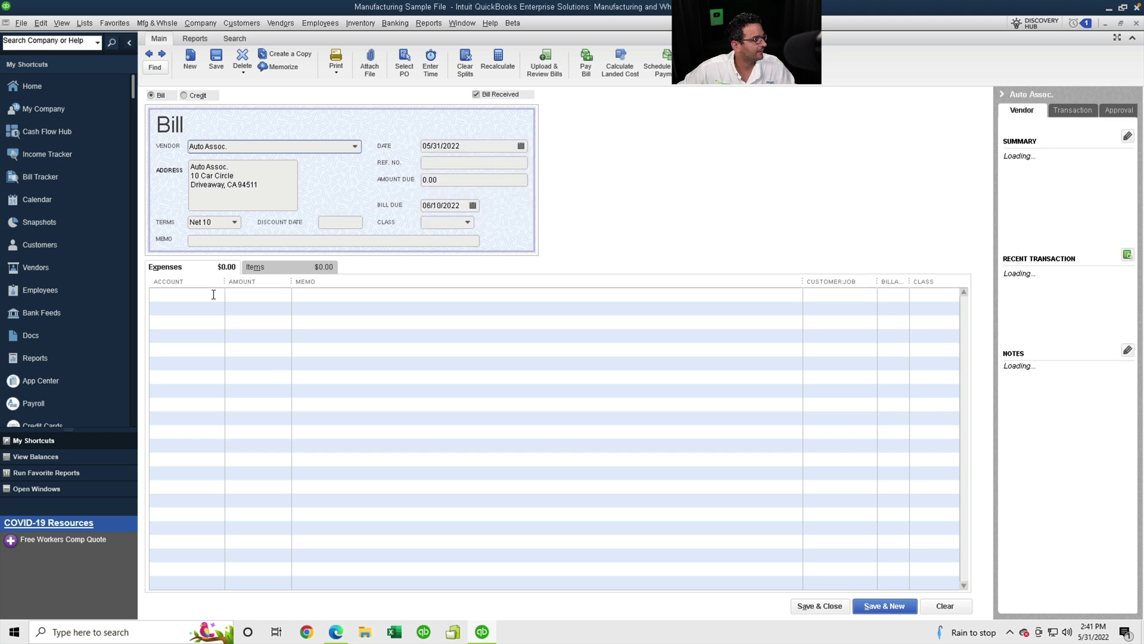
{"action": "left_click", "coordinate": [266, 267]}
{"action": "left_click", "coordinate": [223, 294]}
{"action": "left_click", "coordinate": [178, 351]}
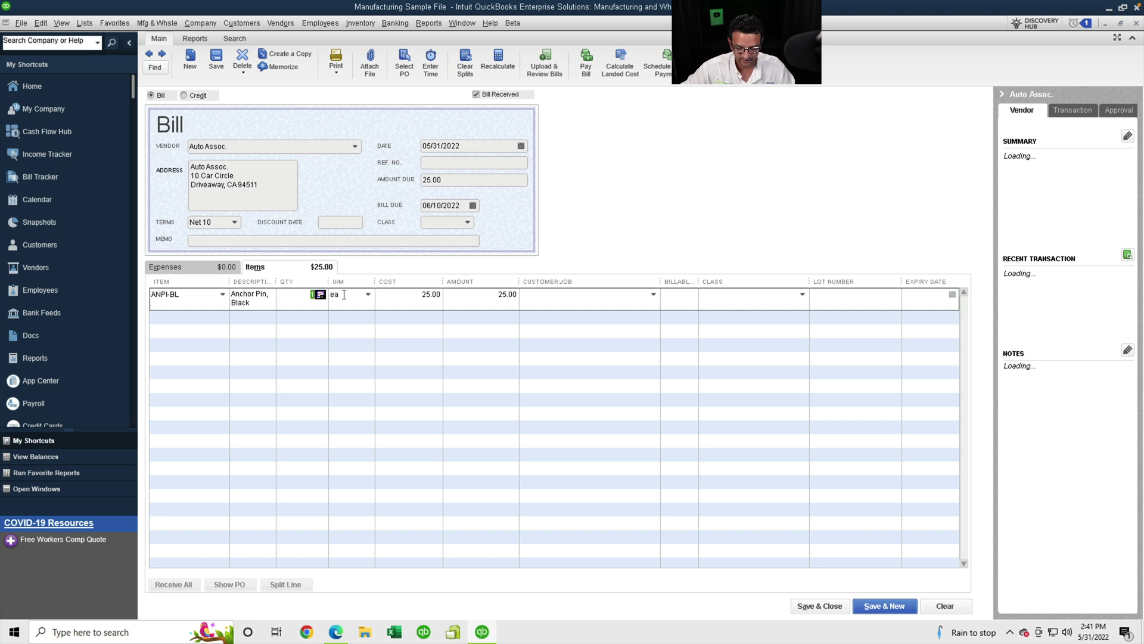
{"action": "type", "text": "5000"}
{"action": "key", "text": "Tab"}
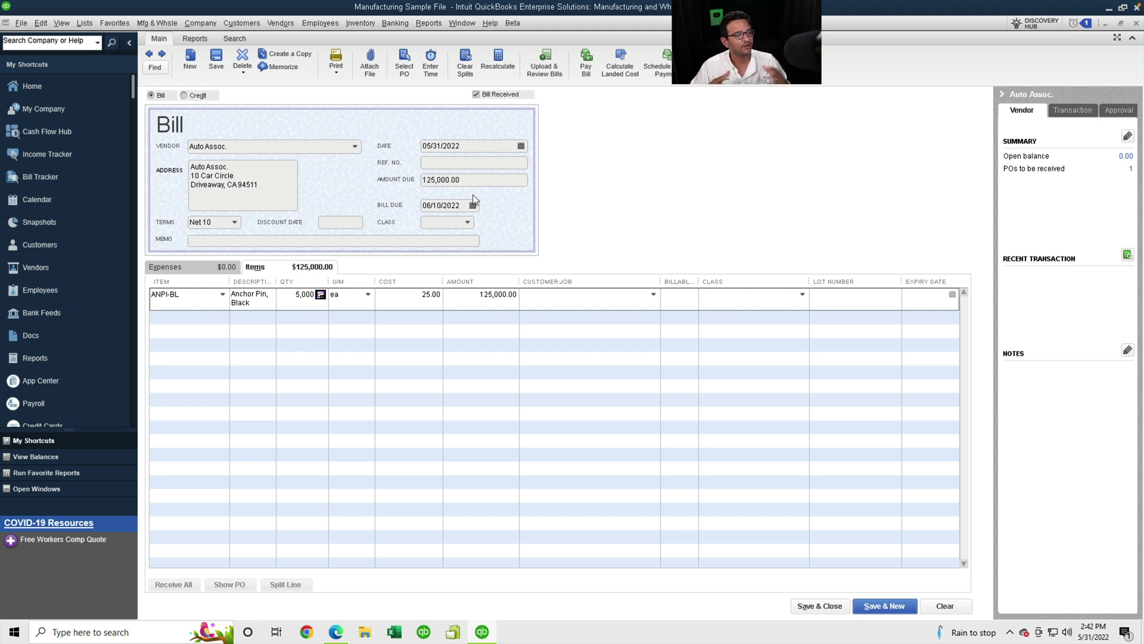
Save the 125,000.00 Auto Assoc. bill and start a new bill.
{"action": "left_click", "coordinate": [217, 60]}
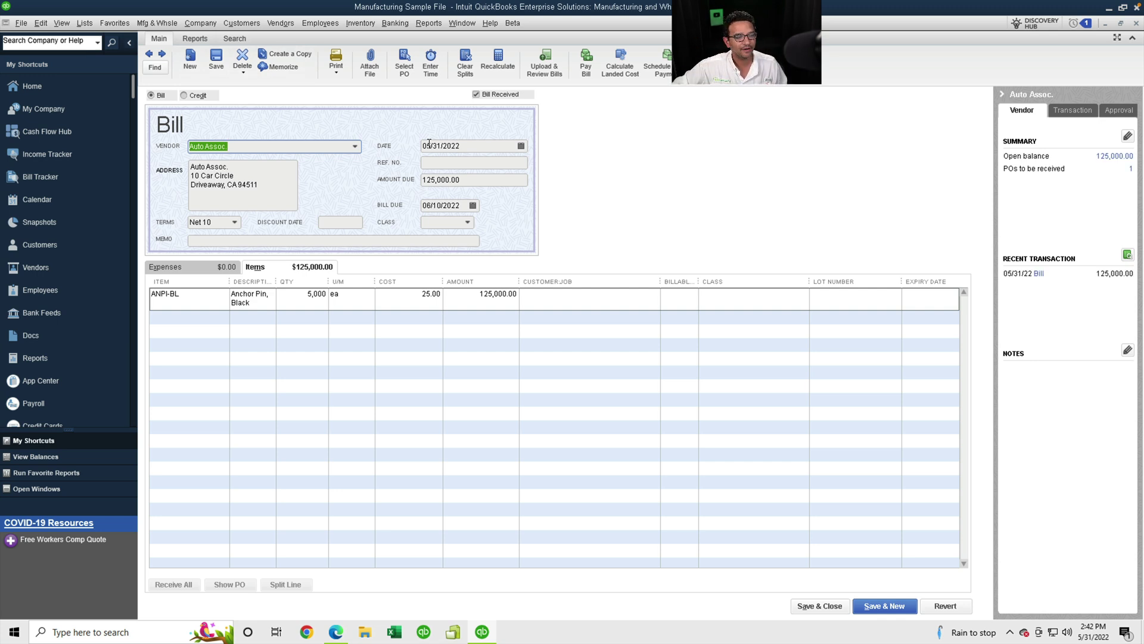
{"action": "left_click", "coordinate": [862, 613]}
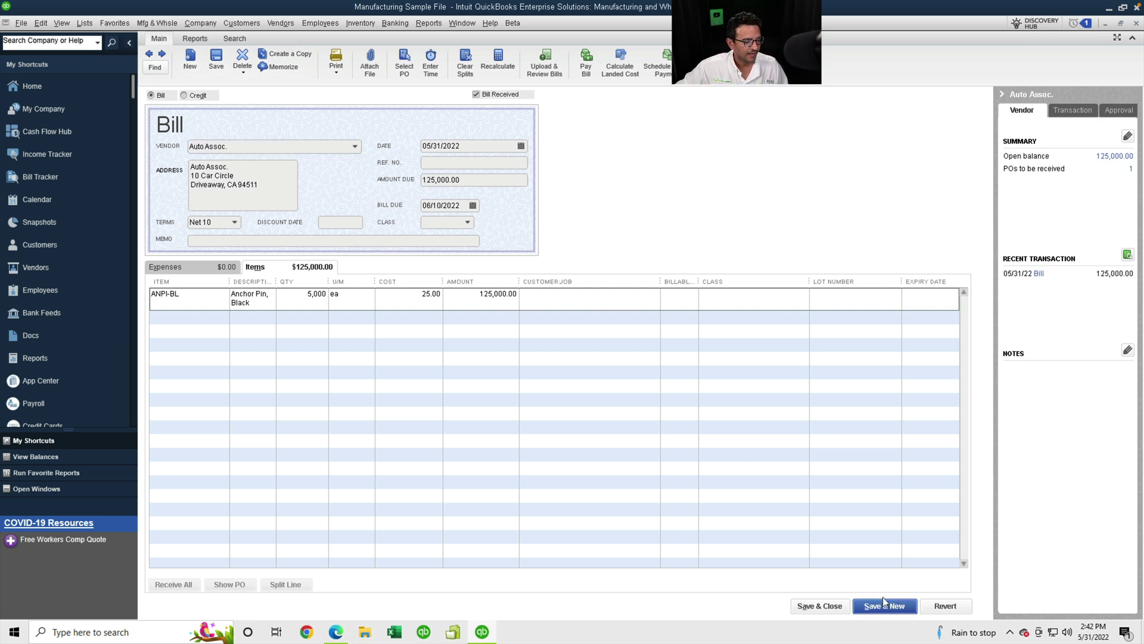
{"action": "left_click", "coordinate": [355, 146]}
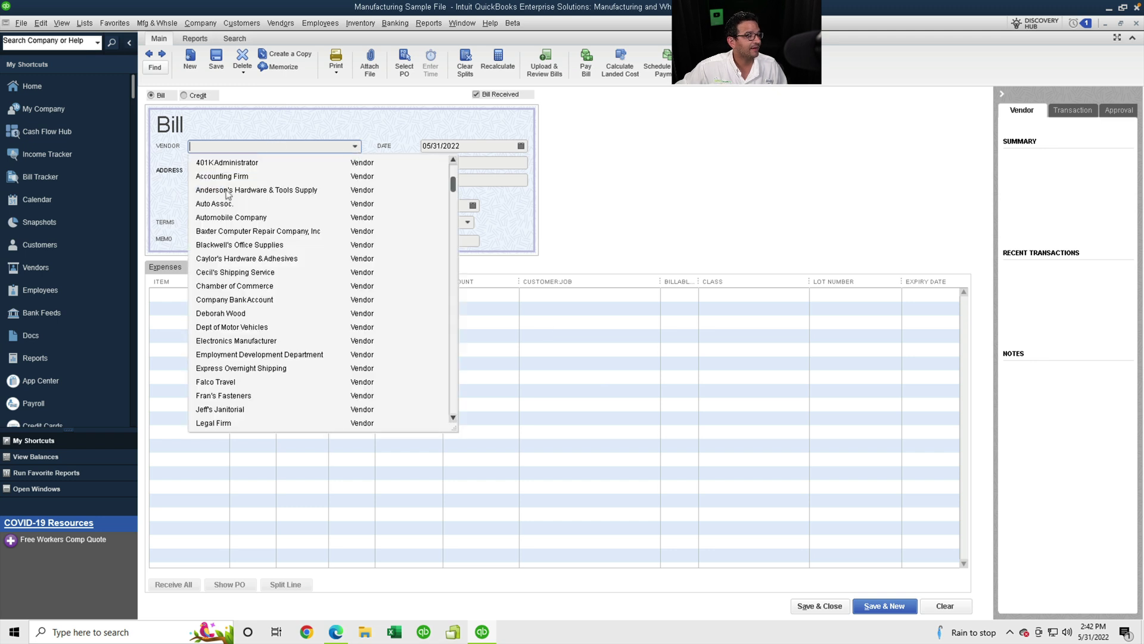
Bill Anderson's Hardware & Tools Supply for 50 ANPI-BL at 25.00, skipping open POs.
{"action": "left_click", "coordinate": [251, 192]}
{"action": "left_click", "coordinate": [584, 203]}
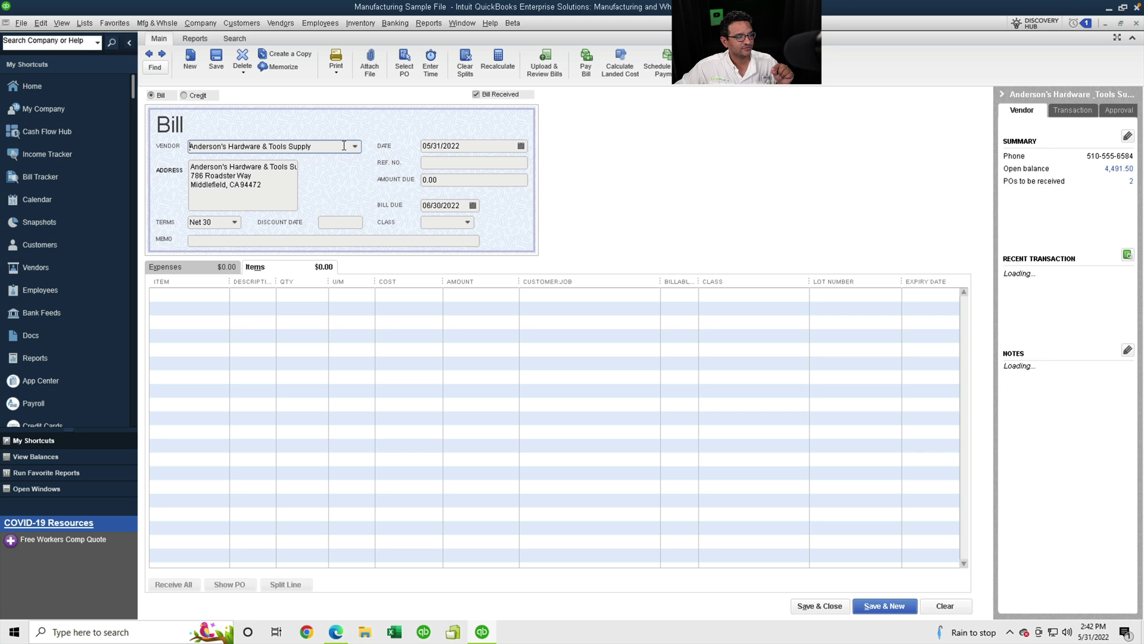
{"action": "left_click", "coordinate": [198, 294]}
{"action": "left_click", "coordinate": [222, 294]}
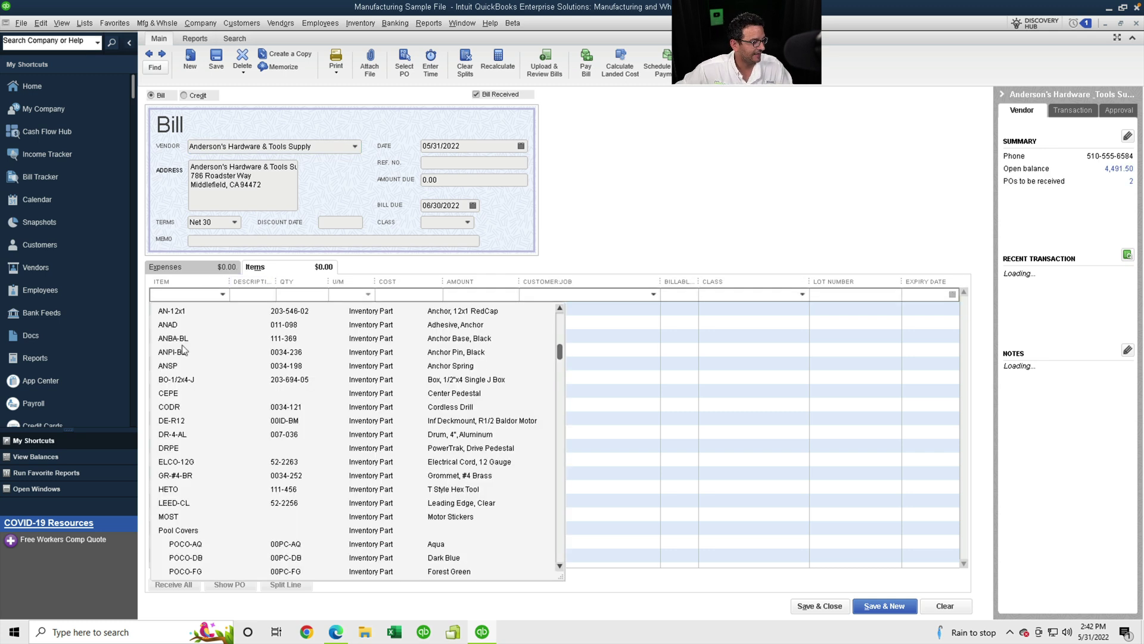
{"action": "left_click", "coordinate": [384, 322]}
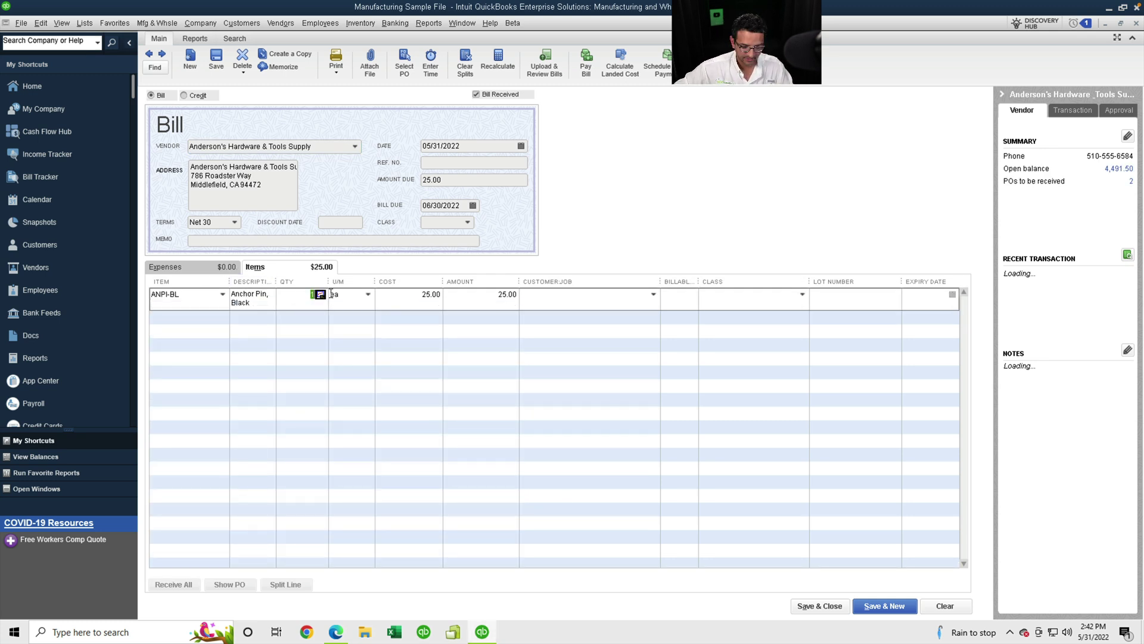
{"action": "type", "text": "50"}
{"action": "key", "text": "Tab"}
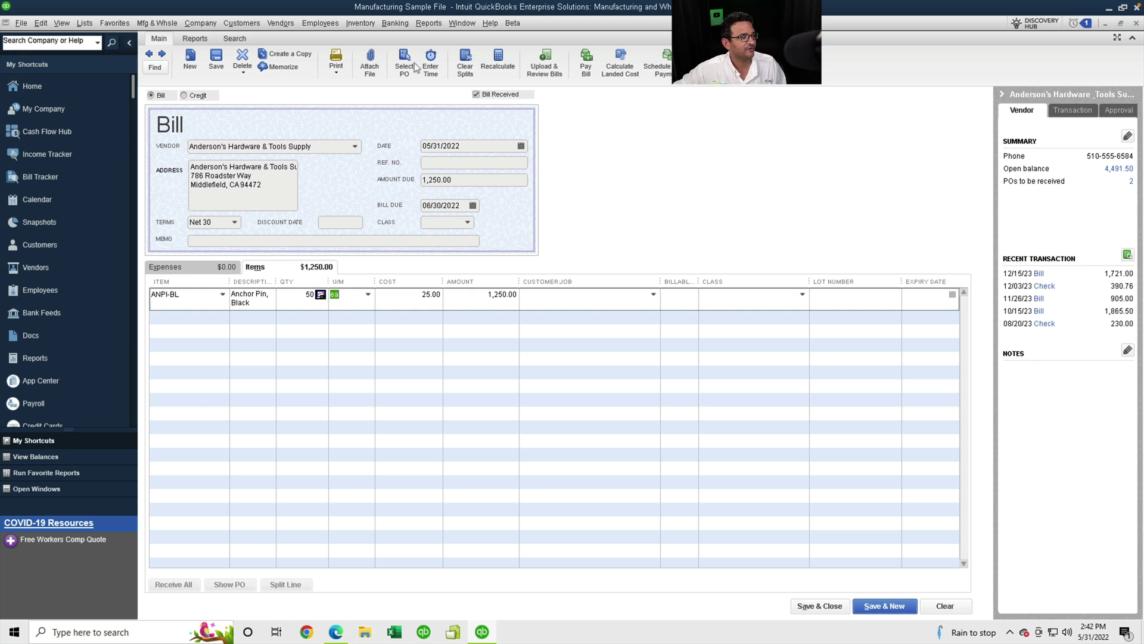
Save the bill and send it for approval with the comment 'Please approve by friday'.
{"action": "left_click", "coordinate": [217, 61]}
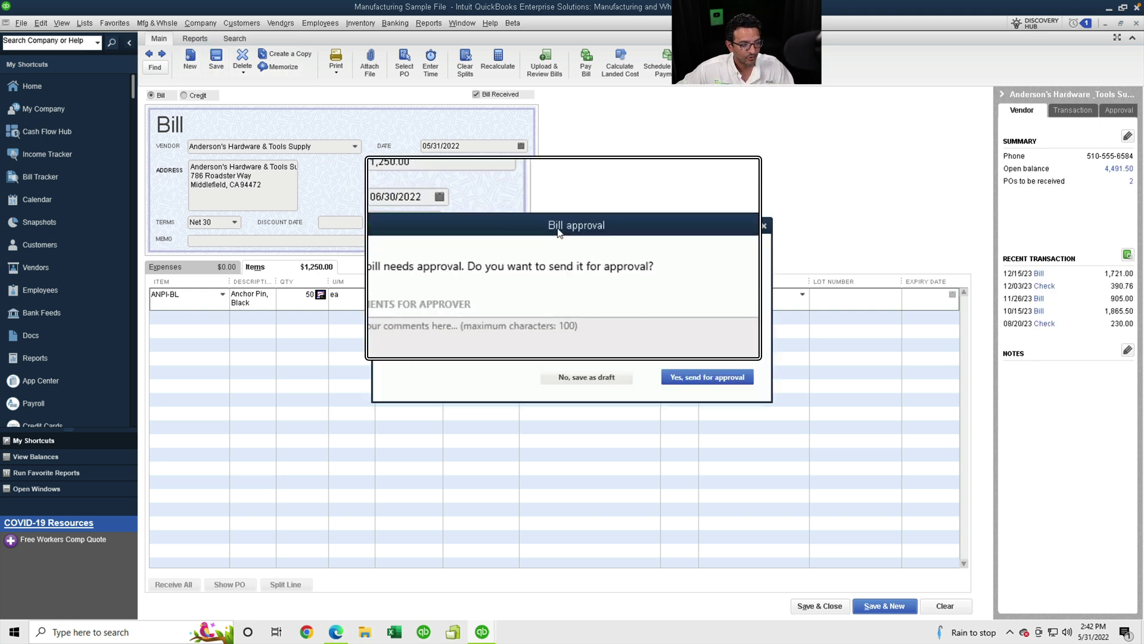
{"action": "left_click", "coordinate": [459, 335]}
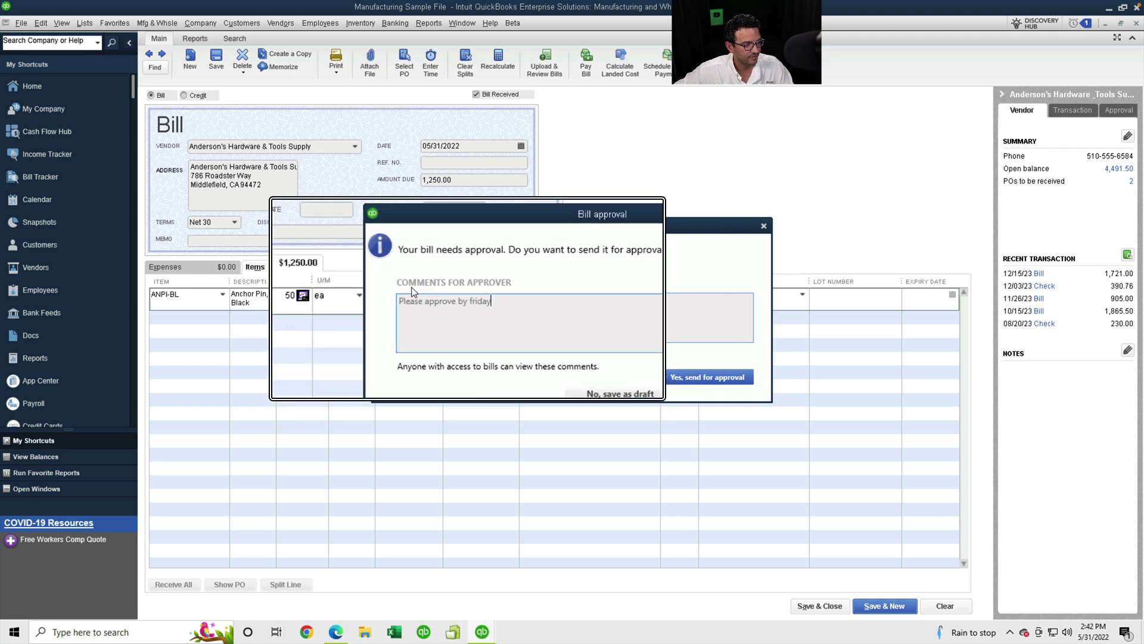
{"action": "left_click", "coordinate": [712, 384]}
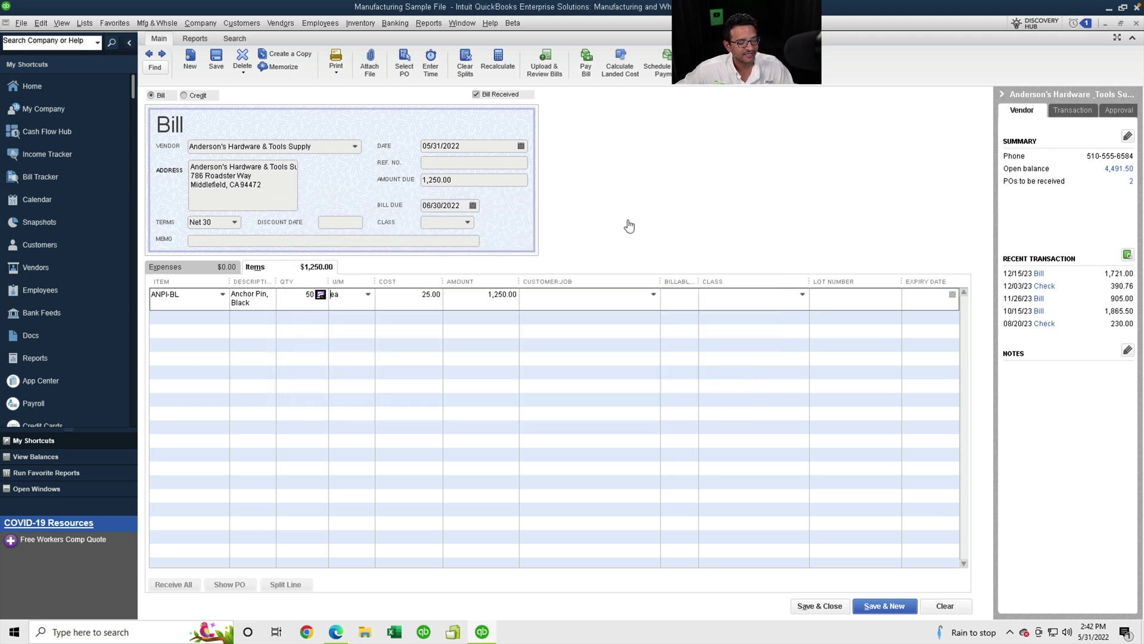
{"action": "left_click", "coordinate": [605, 339]}
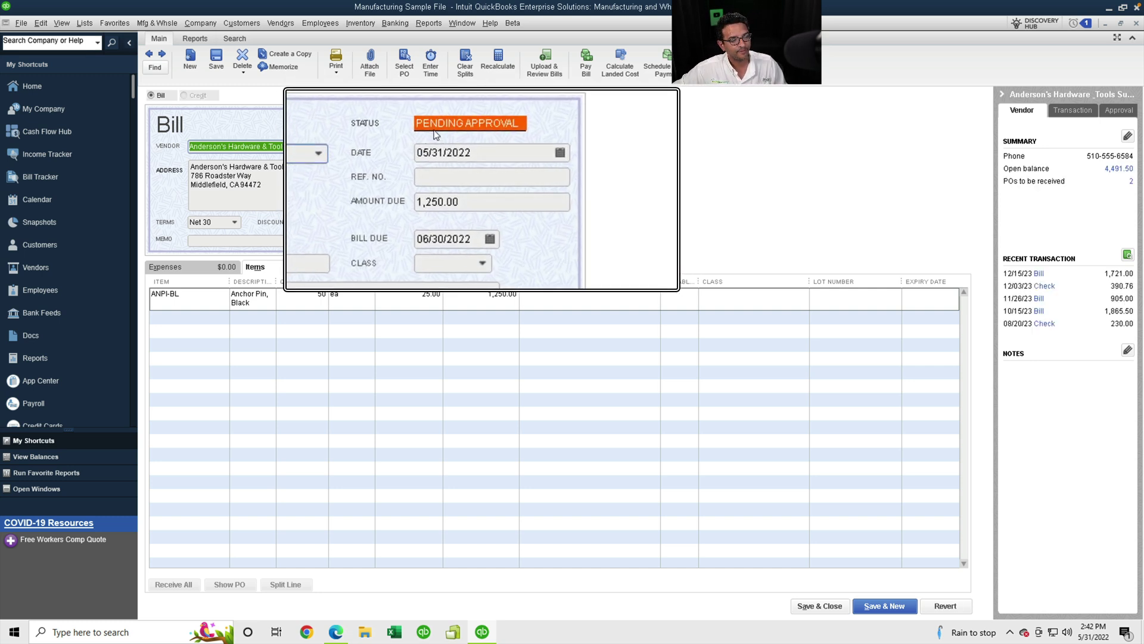
{"action": "left_click", "coordinate": [429, 23]}
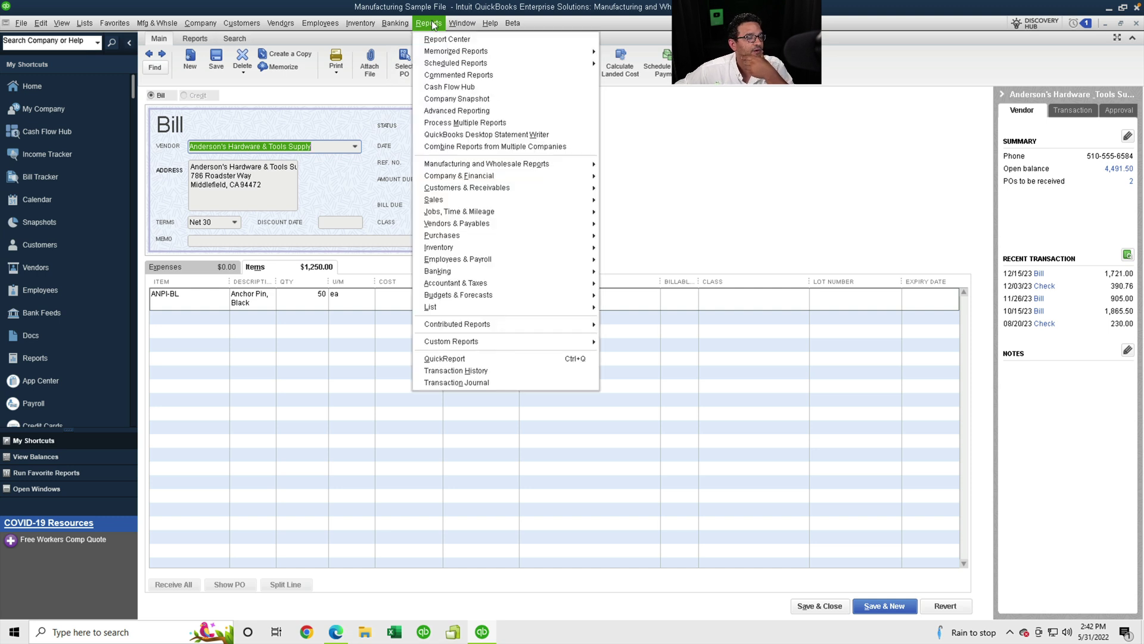
{"action": "mouse_move", "coordinate": [492, 217]}
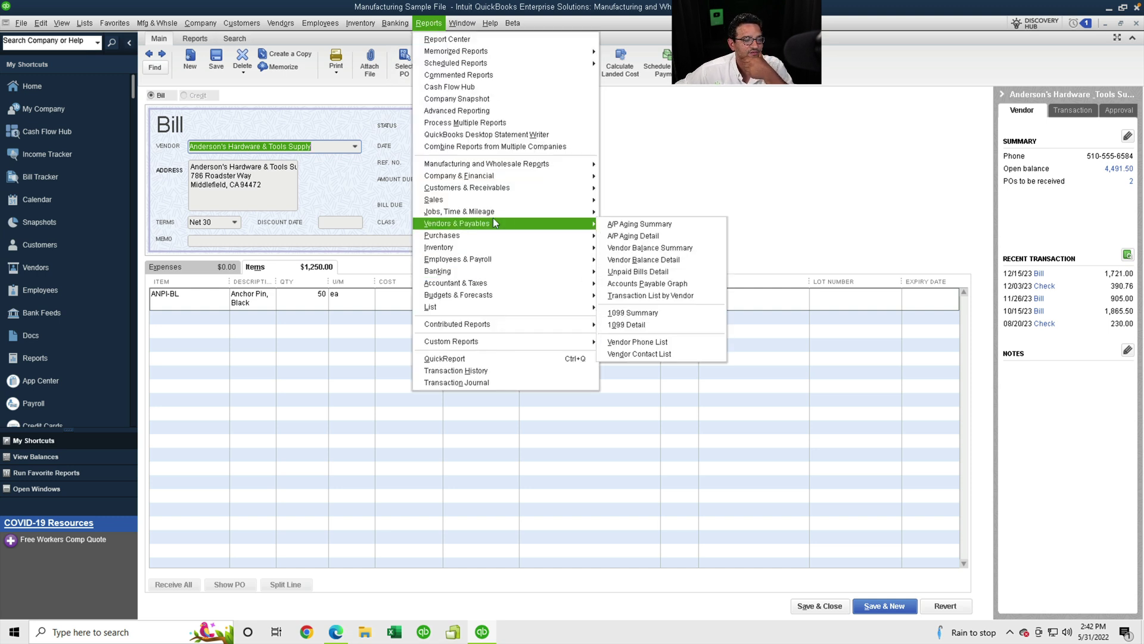
{"action": "left_click", "coordinate": [651, 273]}
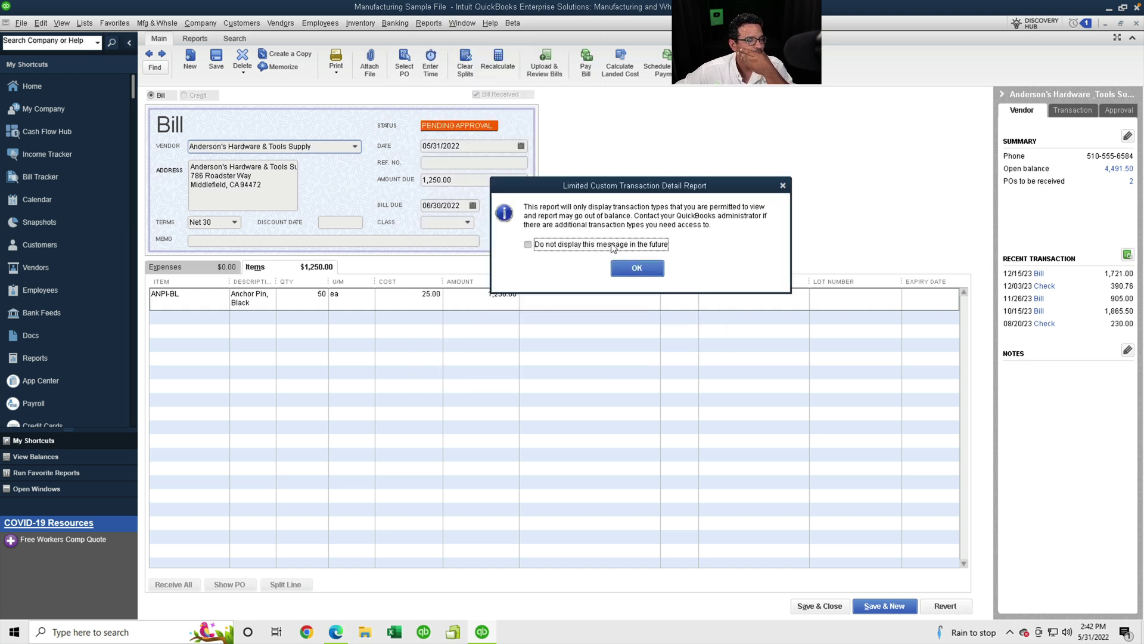
{"action": "left_click", "coordinate": [642, 267]}
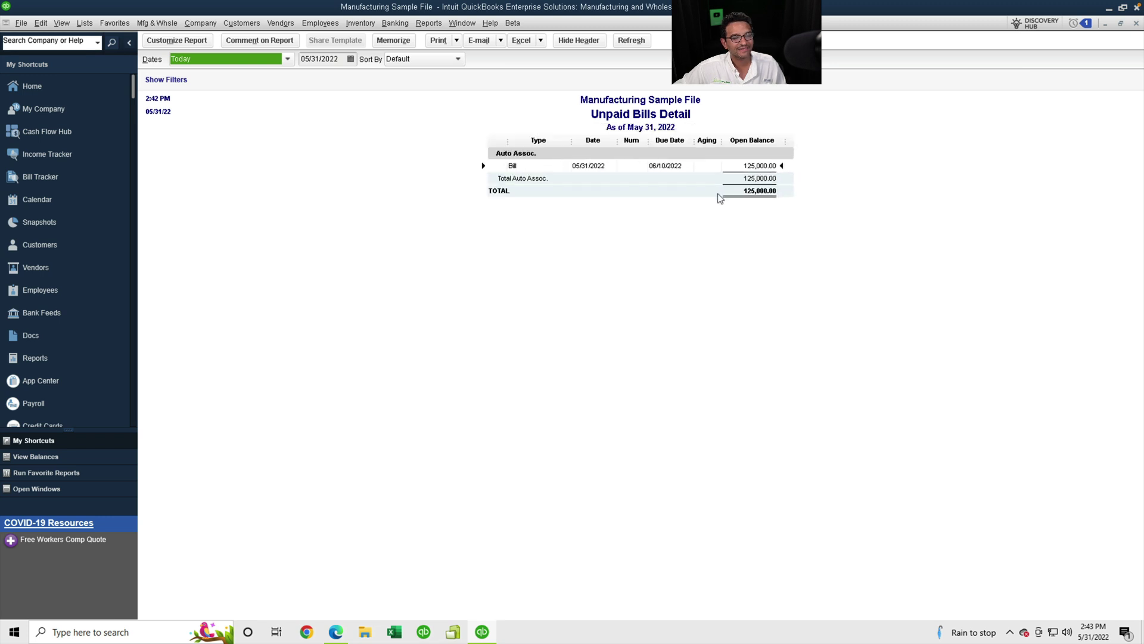
{"action": "key", "text": "Escape"}
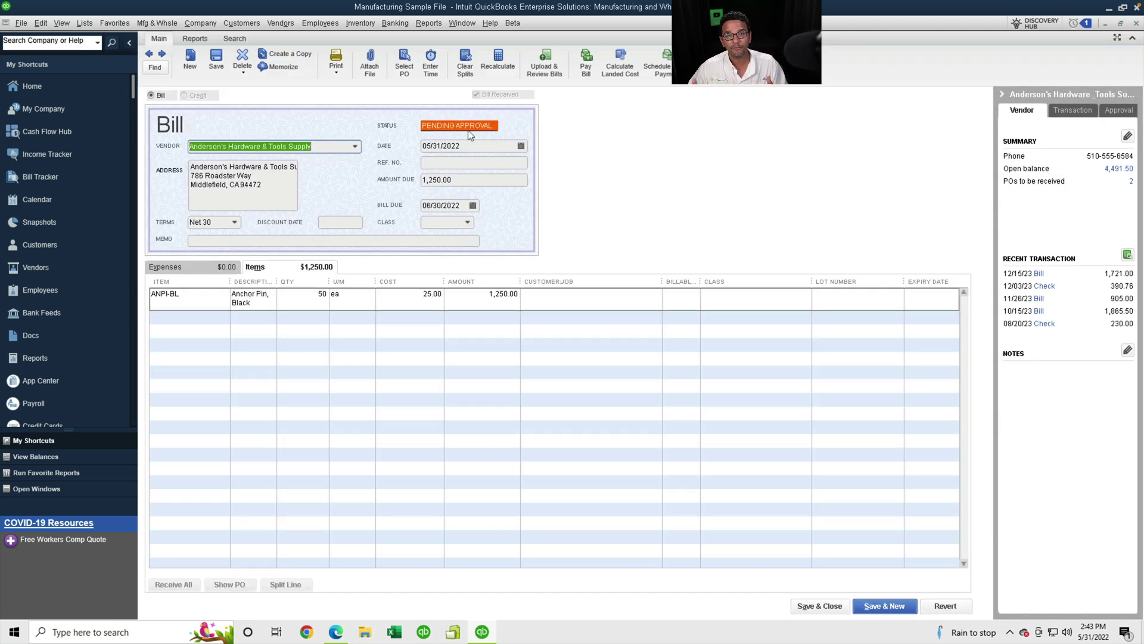
Open the Unpaid Bills Detail report and its Customize Report filter options.
{"action": "left_click", "coordinate": [427, 23]}
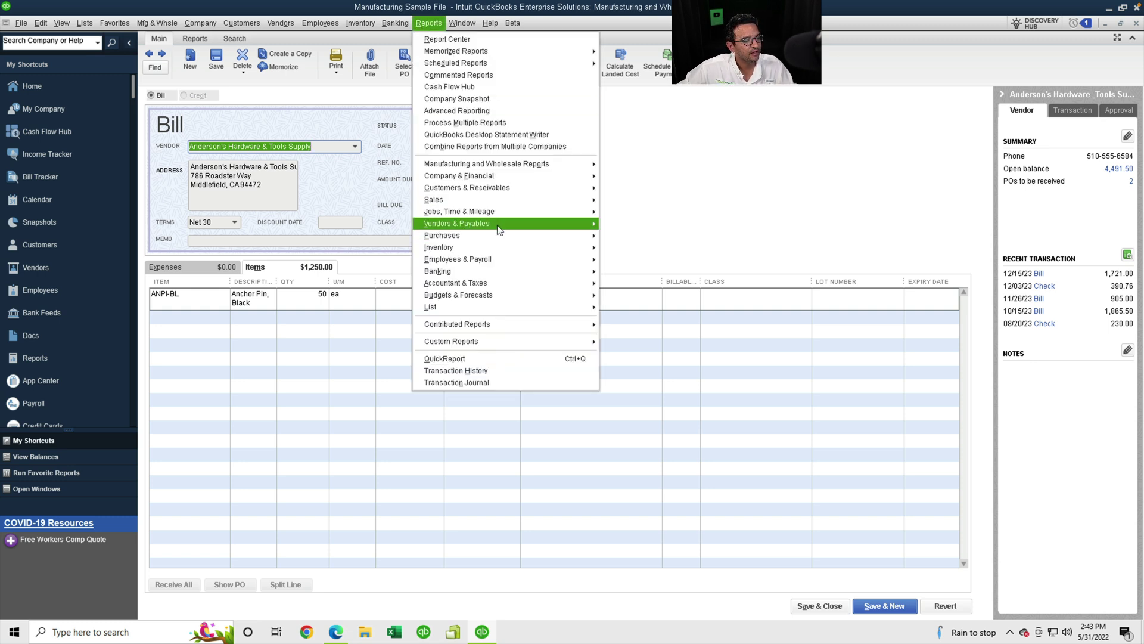
{"action": "mouse_move", "coordinate": [501, 226]}
{"action": "left_click", "coordinate": [645, 273]}
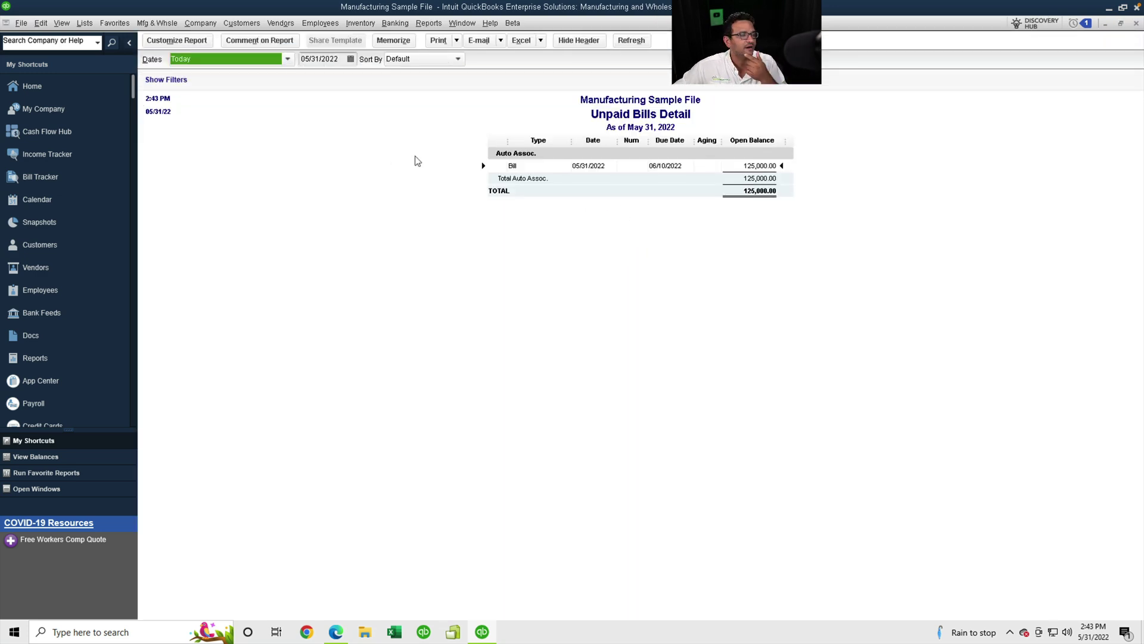
{"action": "left_click", "coordinate": [178, 41]}
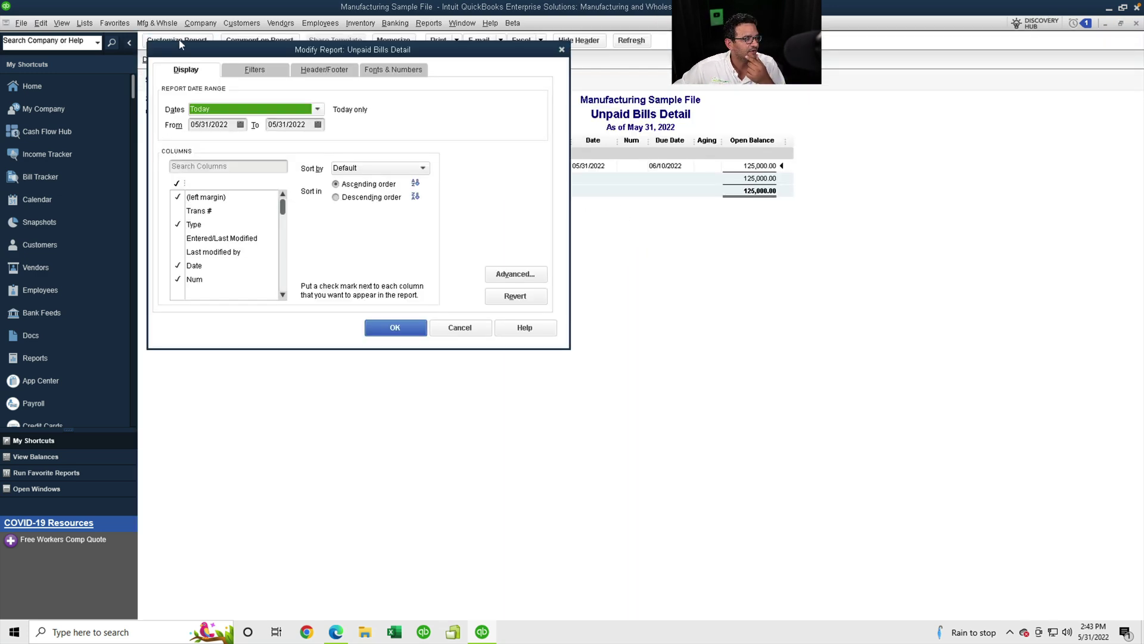
{"action": "left_click", "coordinate": [258, 70]}
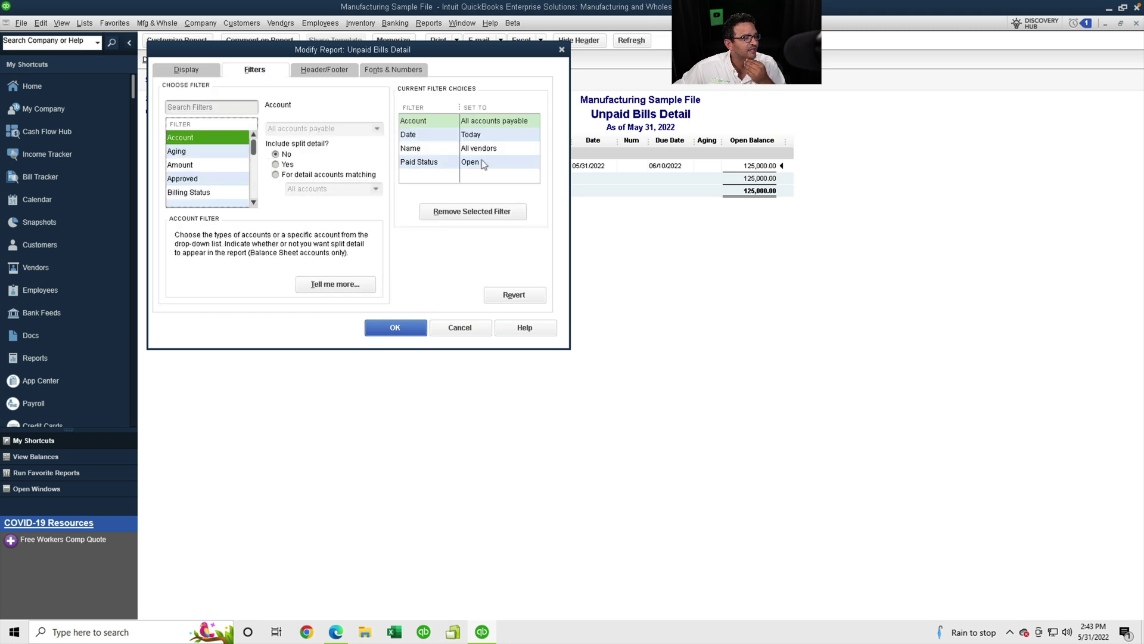
{"action": "scroll", "coordinate": [238, 167], "scroll_direction": "down", "scroll_amount": 6}
{"action": "scroll", "coordinate": [238, 167], "scroll_direction": "up", "scroll_amount": 6}
Search the filters for 'pen' and 'sta', cancel customization, and open the listed bill.
{"action": "left_click", "coordinate": [202, 107]}
{"action": "type", "text": "pen"}
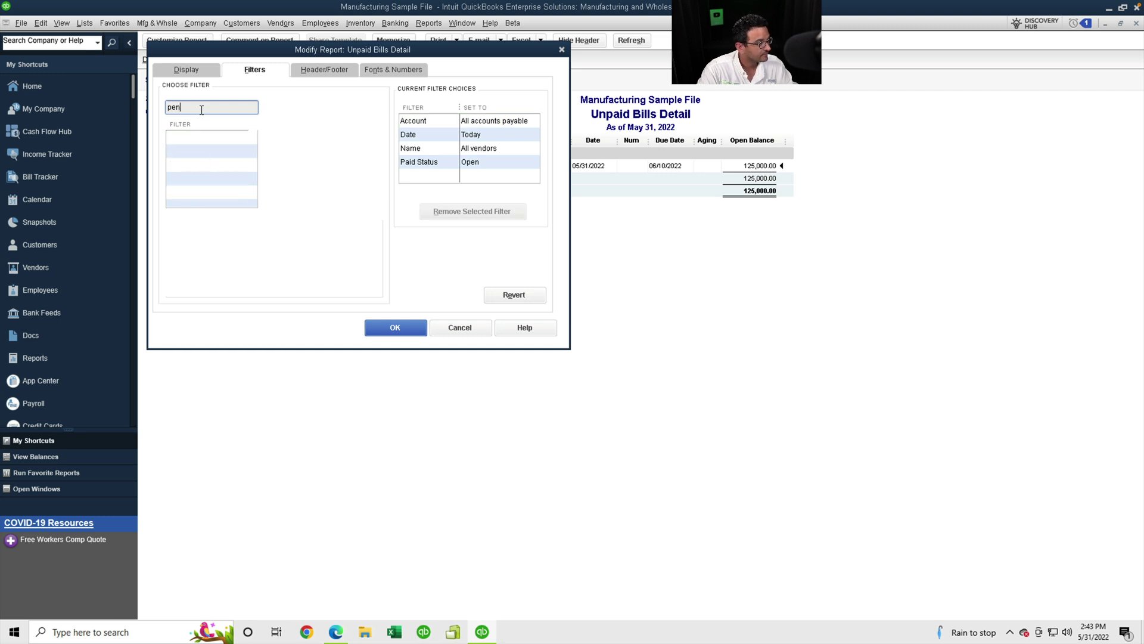
{"action": "key", "text": "BackSpace"}
{"action": "key", "text": "BackSpace"}
{"action": "key", "text": "BackSpace"}
{"action": "type", "text": "stat"}
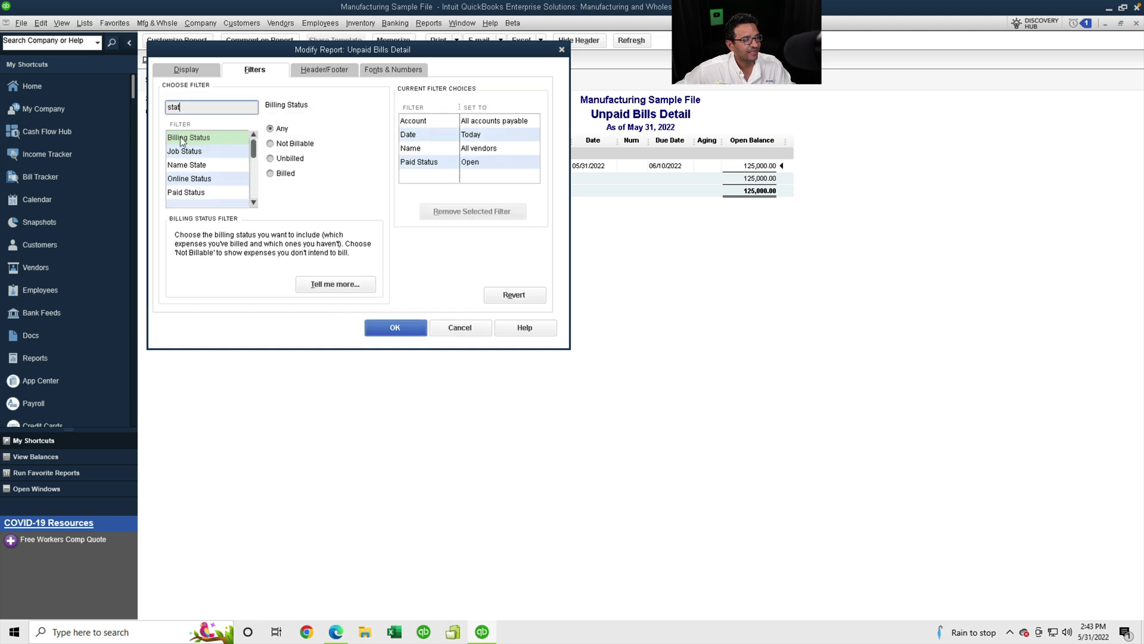
{"action": "double_click", "coordinate": [187, 105]}
{"action": "key", "text": "BackSpace"}
{"action": "left_click", "coordinate": [460, 328]}
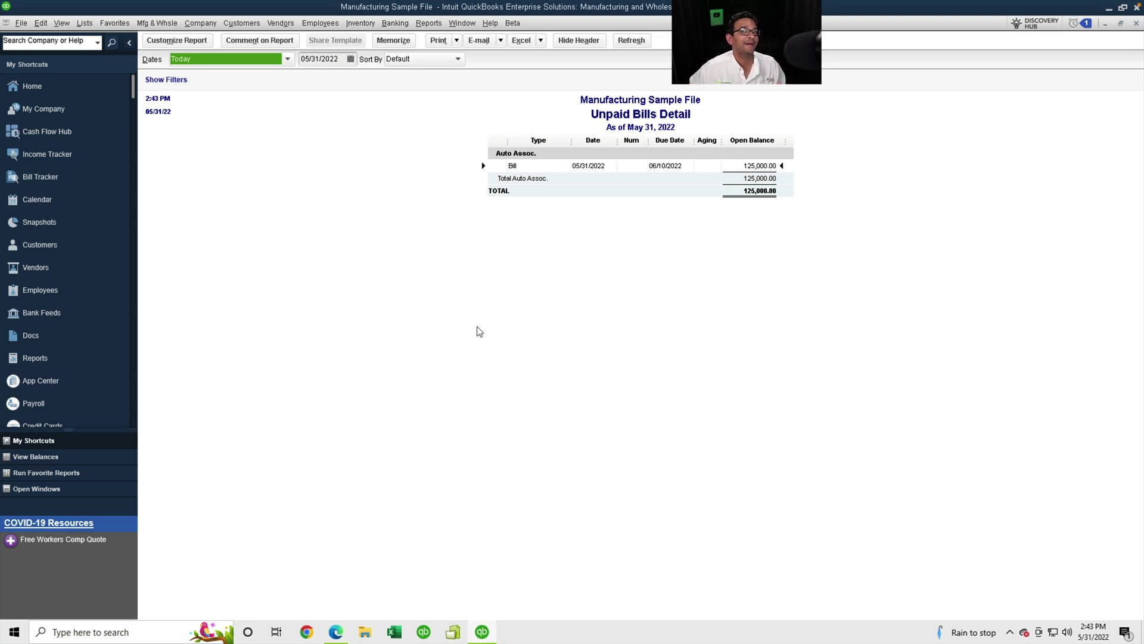
{"action": "double_click", "coordinate": [518, 165]}
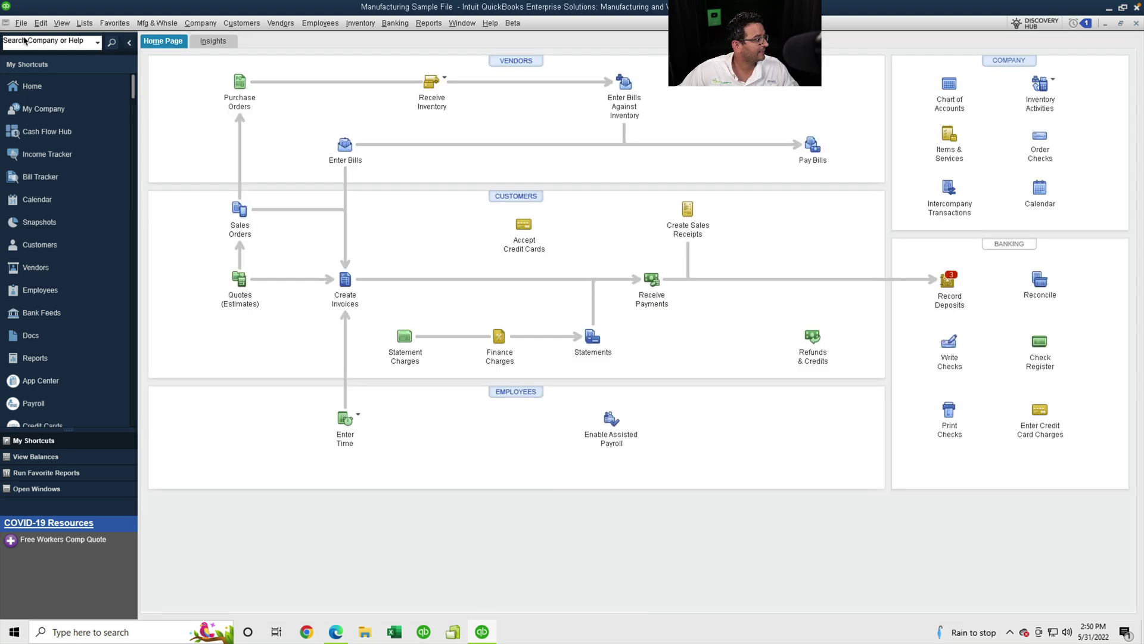
Open Track and Approve Transactions maximized and confirm no requests are pending.
{"action": "left_click", "coordinate": [200, 23]}
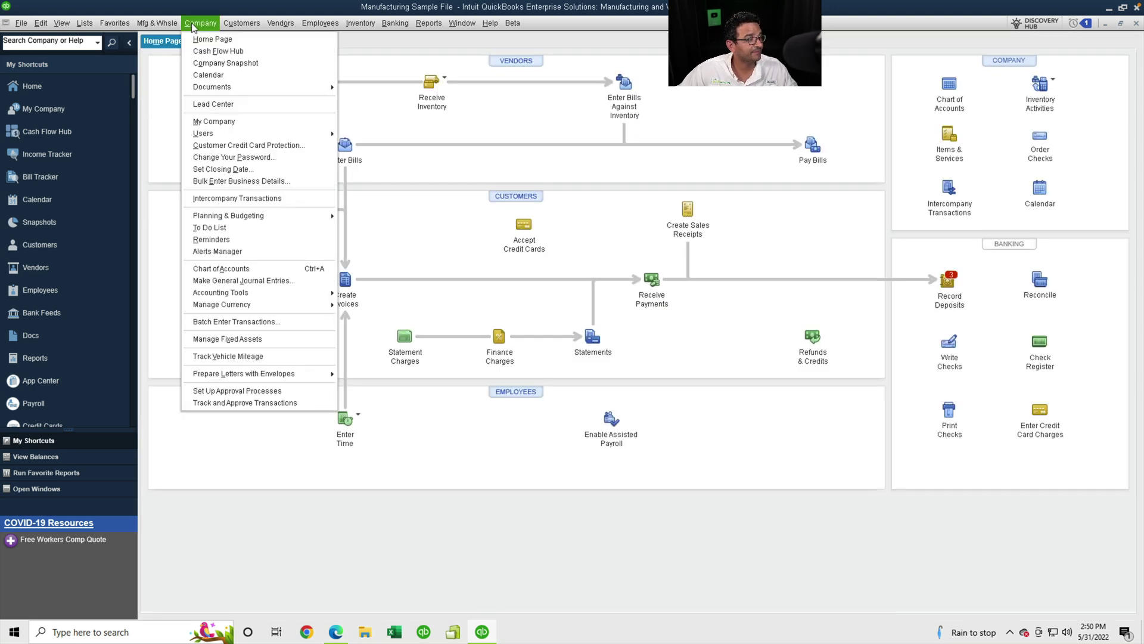
{"action": "left_click", "coordinate": [251, 402]}
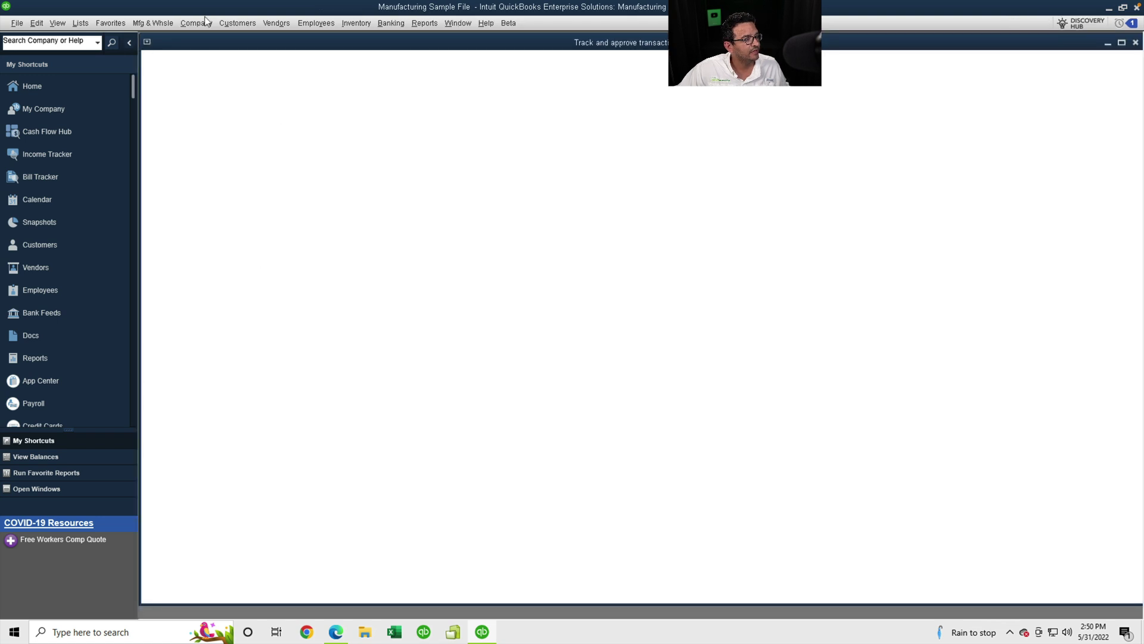
{"action": "double_click", "coordinate": [391, 39]}
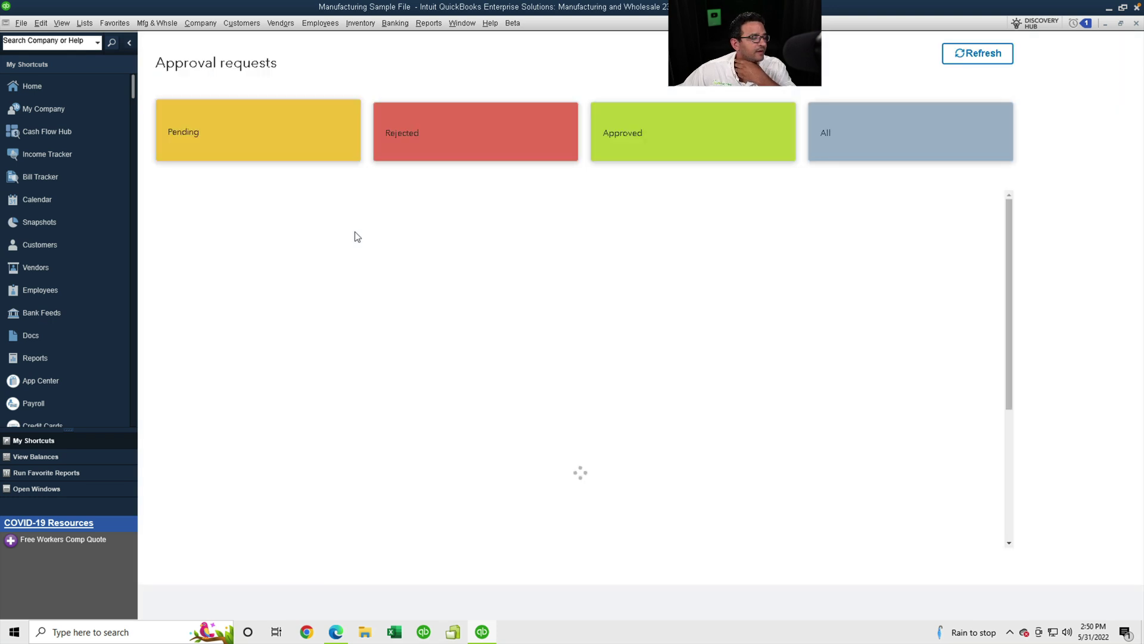
{"action": "left_click", "coordinate": [212, 132]}
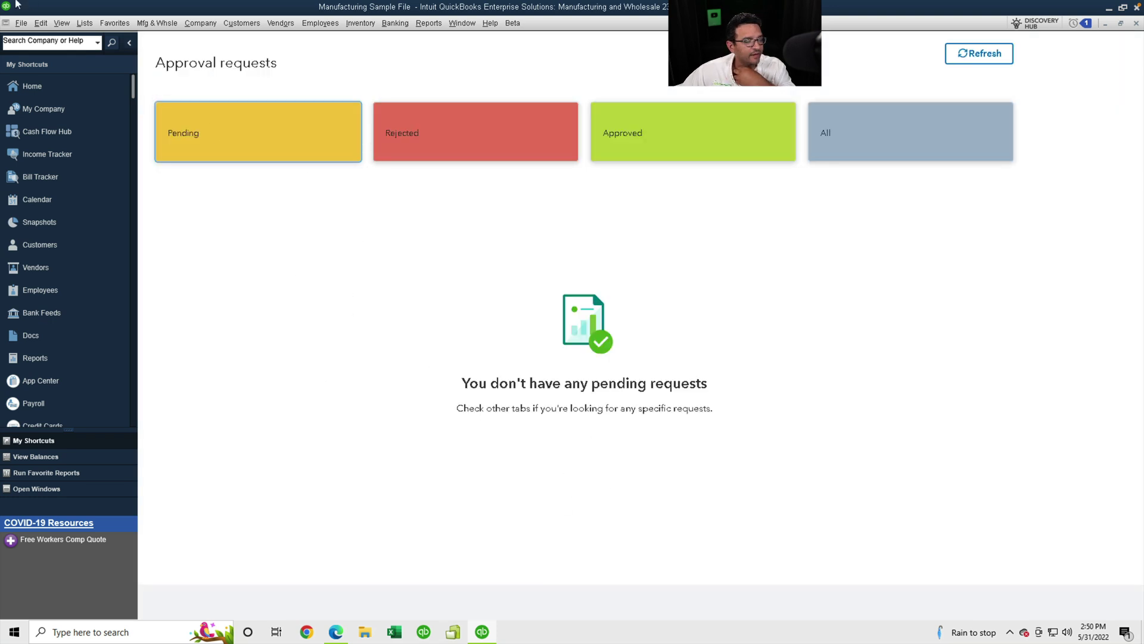
Close the company file from the File menu.
{"action": "left_click", "coordinate": [21, 23]}
{"action": "left_click", "coordinate": [26, 4]}
{"action": "key", "text": "Escape"}
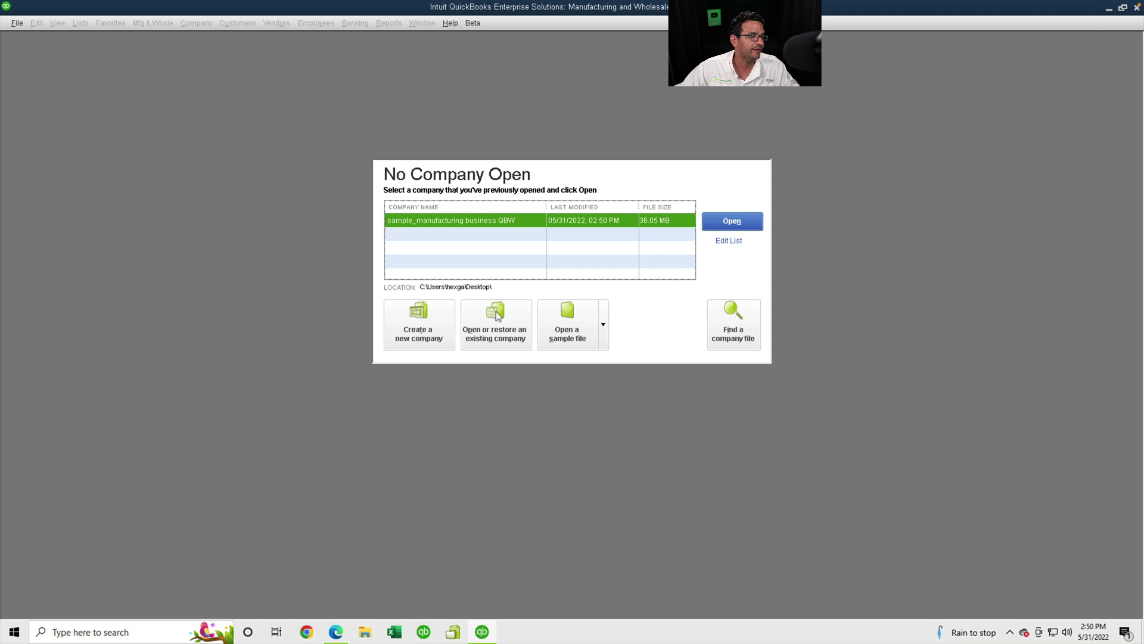
Reopen sample_manufacturing business.QBW, logging in as Admin with the account password.
{"action": "double_click", "coordinate": [453, 220]}
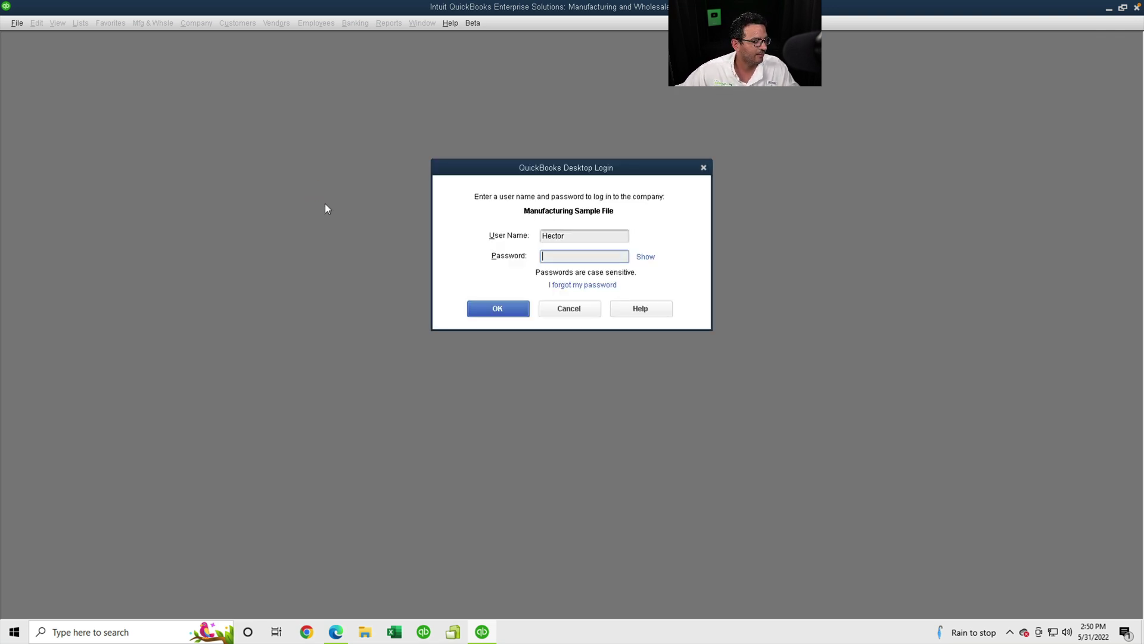
{"action": "double_click", "coordinate": [573, 237]}
{"action": "type", "text": "Admin"}
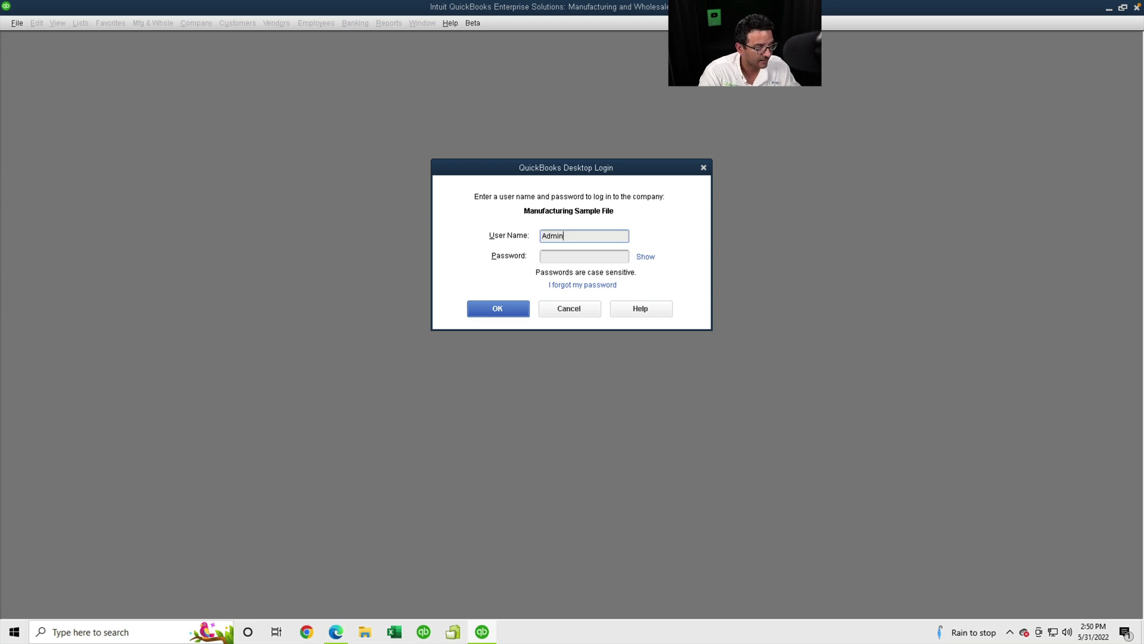
{"action": "key", "text": "Tab"}
{"action": "type", "text": "••••••"}
{"action": "key", "text": "Return"}
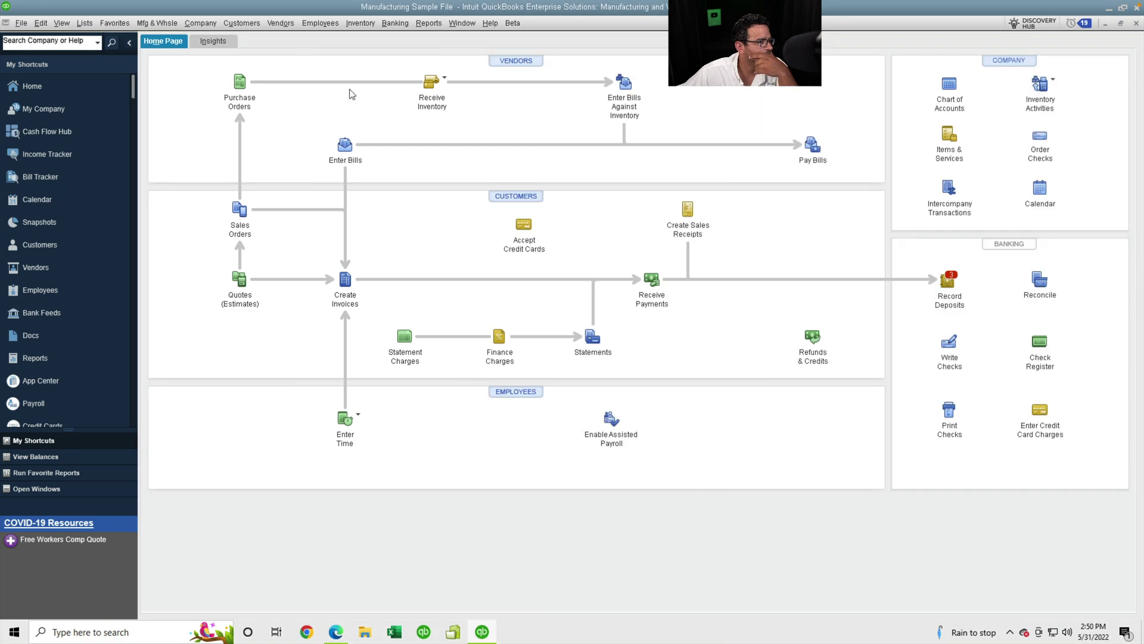
Approve the Anderson's Hardware 1,250.00 bill in the Track and Approve Transactions window.
{"action": "left_click", "coordinate": [189, 24]}
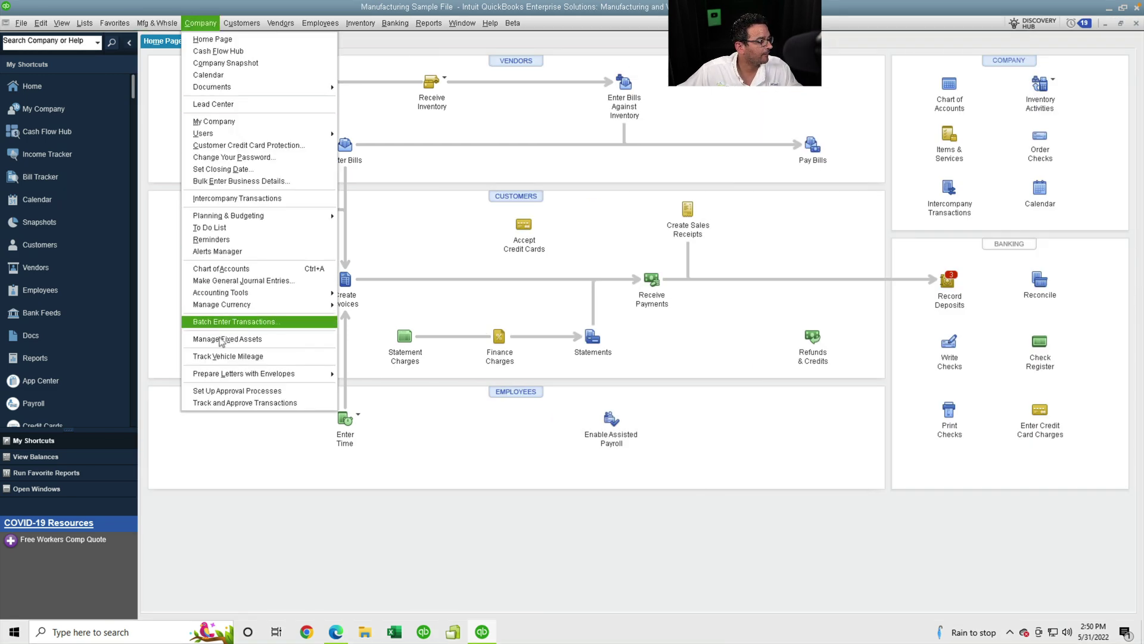
{"action": "left_click", "coordinate": [226, 403]}
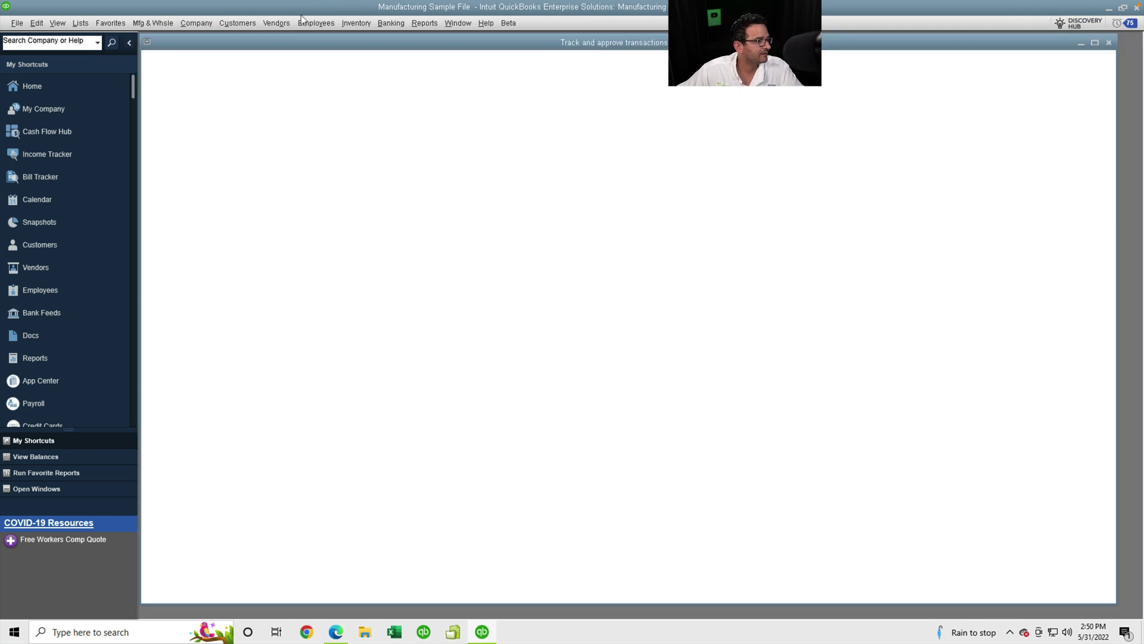
{"action": "double_click", "coordinate": [297, 37]}
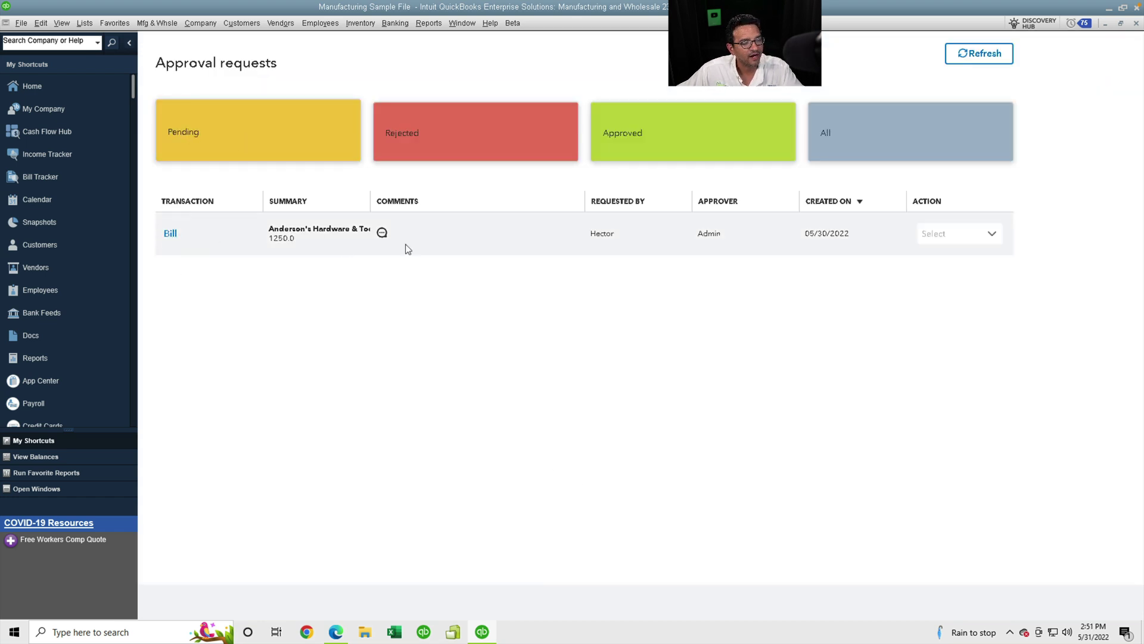
{"action": "left_click", "coordinate": [980, 234]}
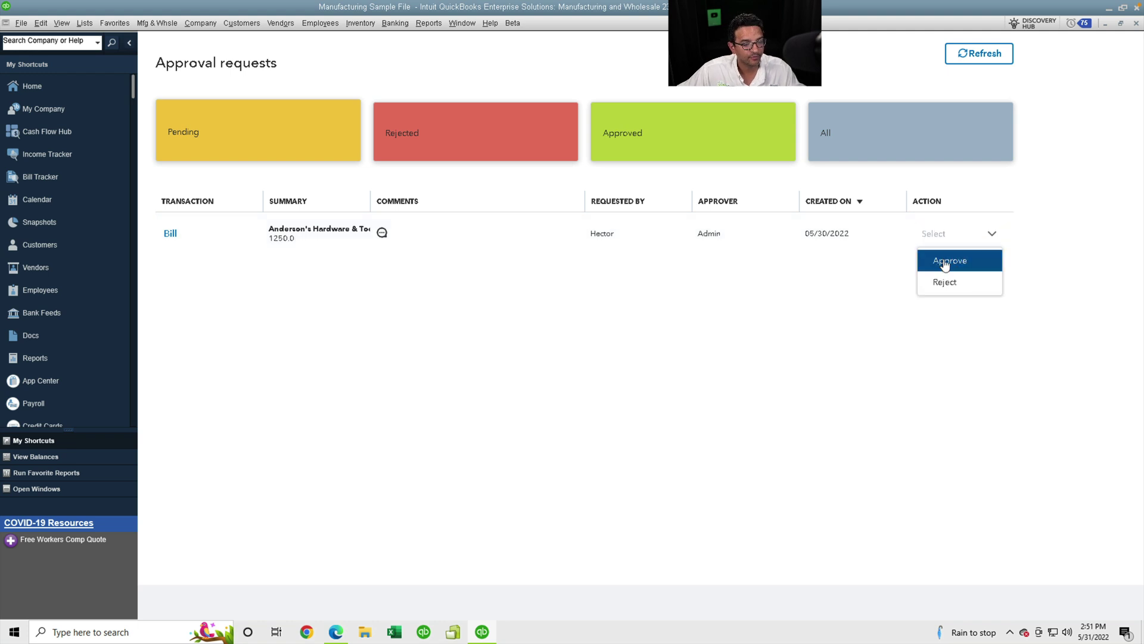
{"action": "left_click", "coordinate": [947, 260]}
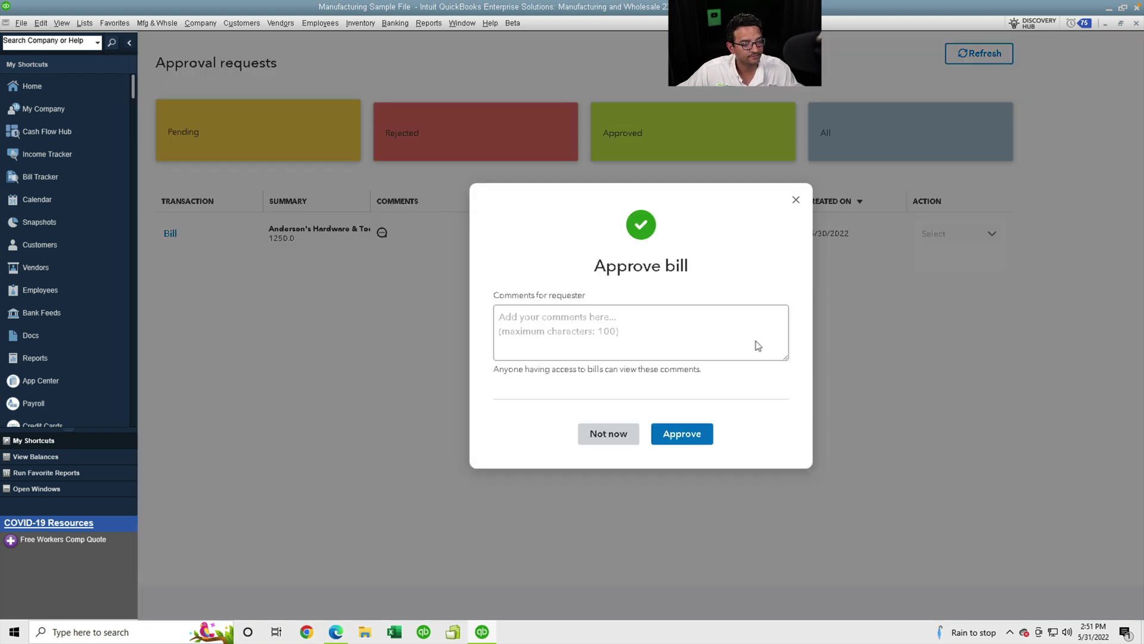
{"action": "left_click", "coordinate": [680, 438]}
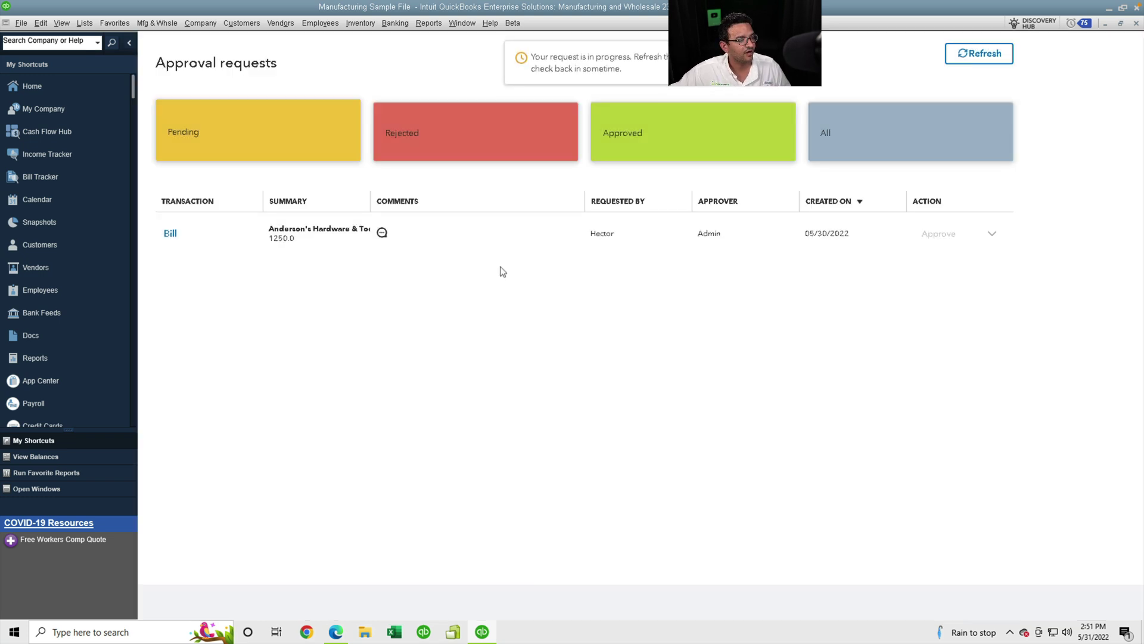
Refresh the list, confirm the bill under Approved requests, and close the window.
{"action": "left_click", "coordinate": [970, 58]}
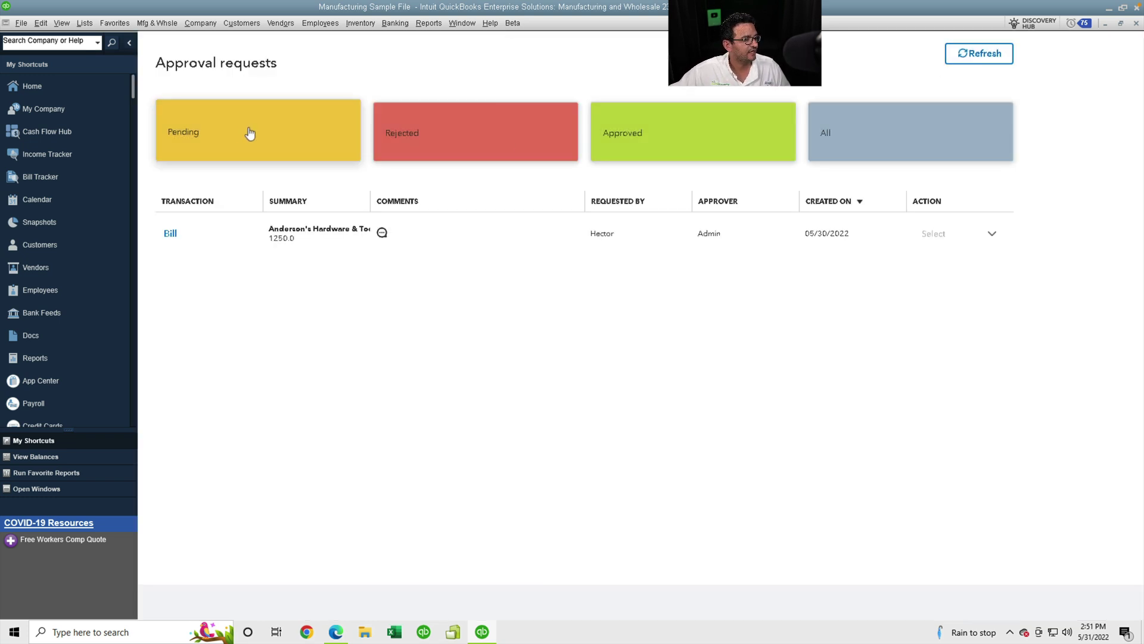
{"action": "left_click", "coordinate": [971, 54]}
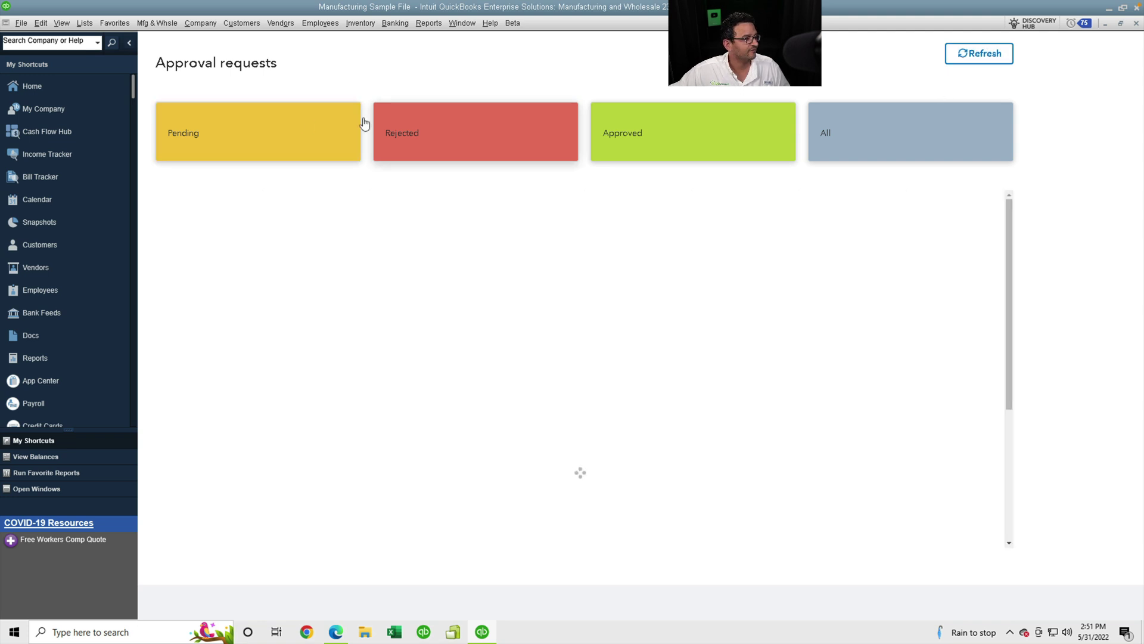
{"action": "left_click", "coordinate": [698, 137]}
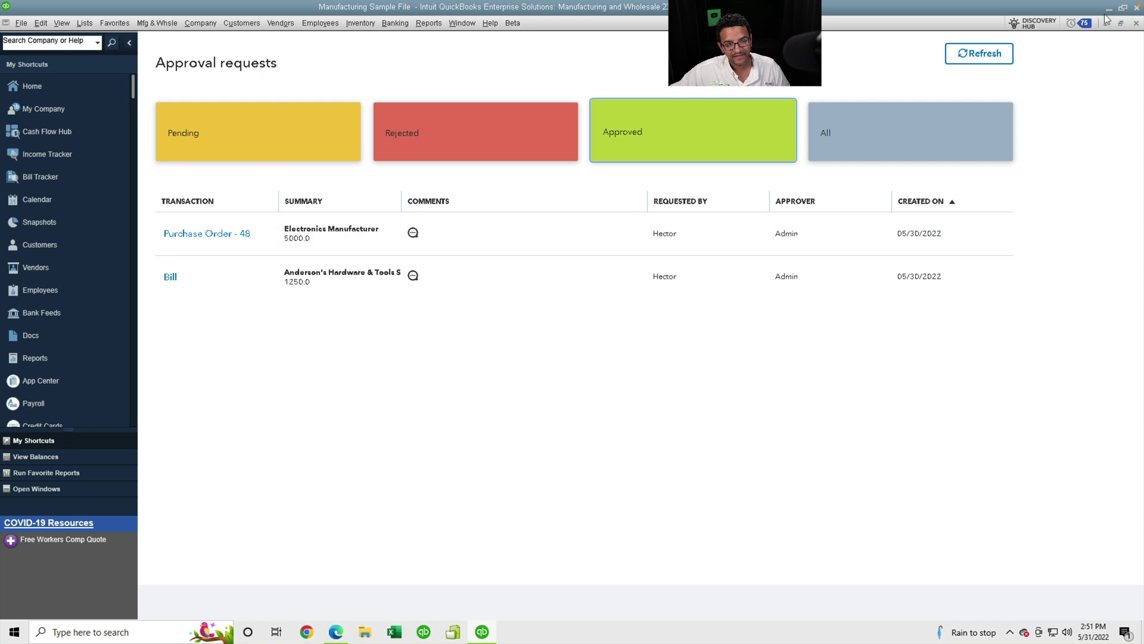
{"action": "left_click", "coordinate": [1137, 24]}
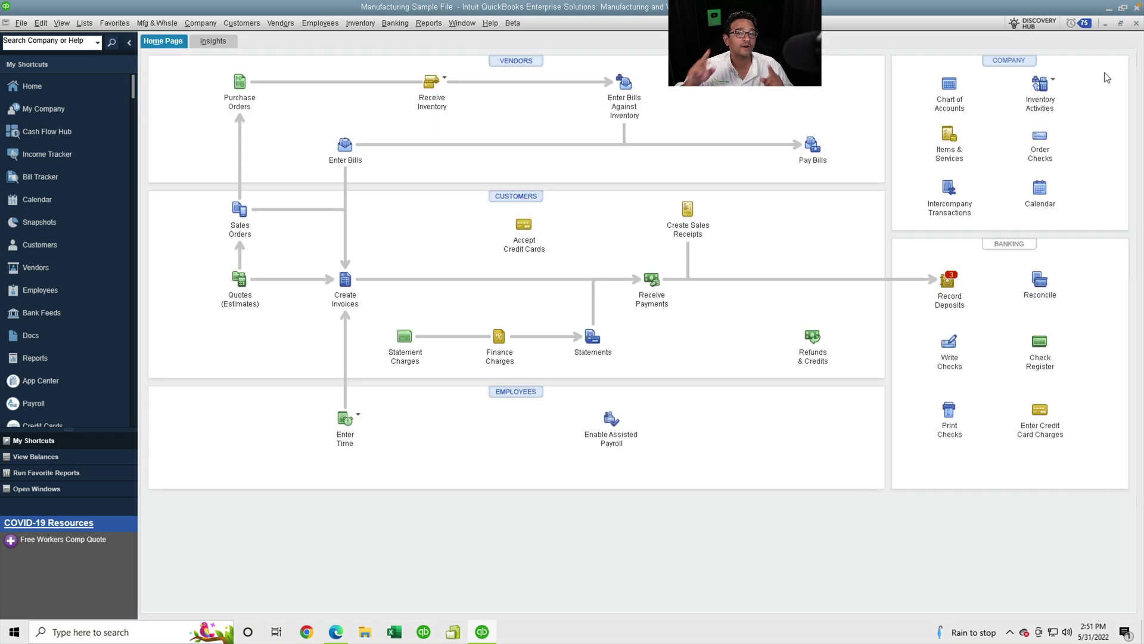
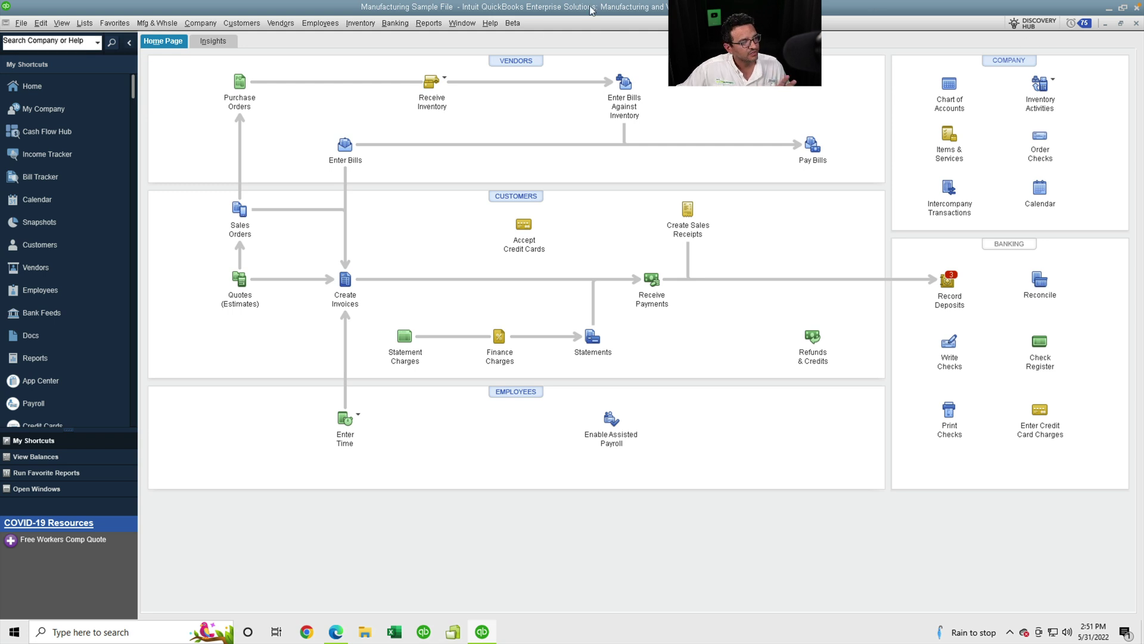
Open the Vendor Center and select Anderson's Hardware & Tools Supply to show its 1,250.00 bill.
{"action": "left_click", "coordinate": [280, 22]}
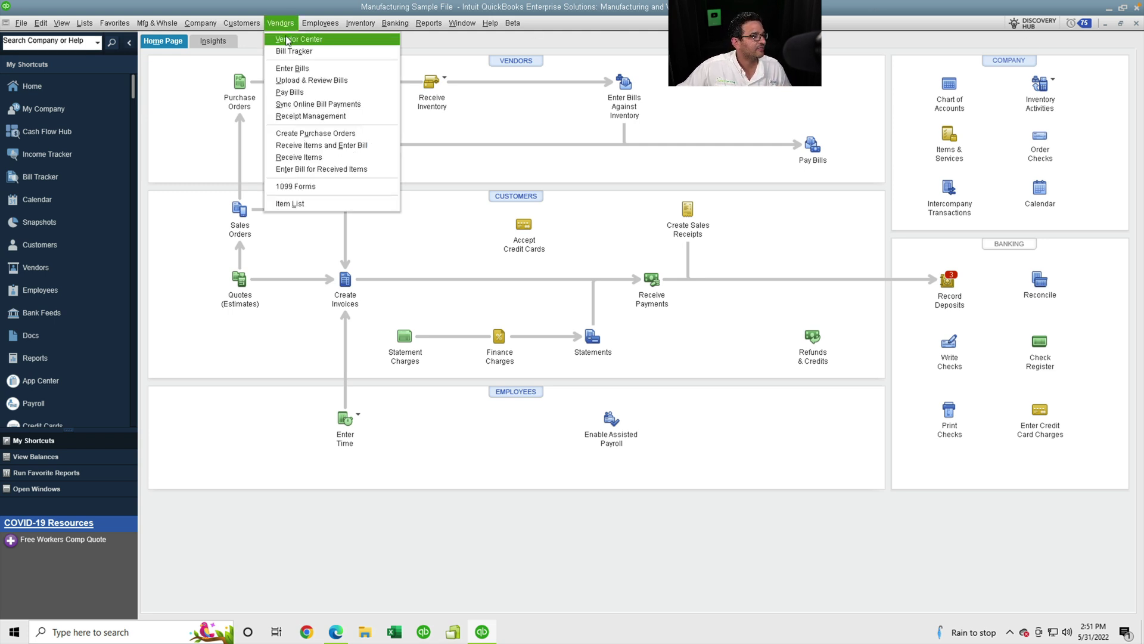
{"action": "left_click", "coordinate": [285, 40]}
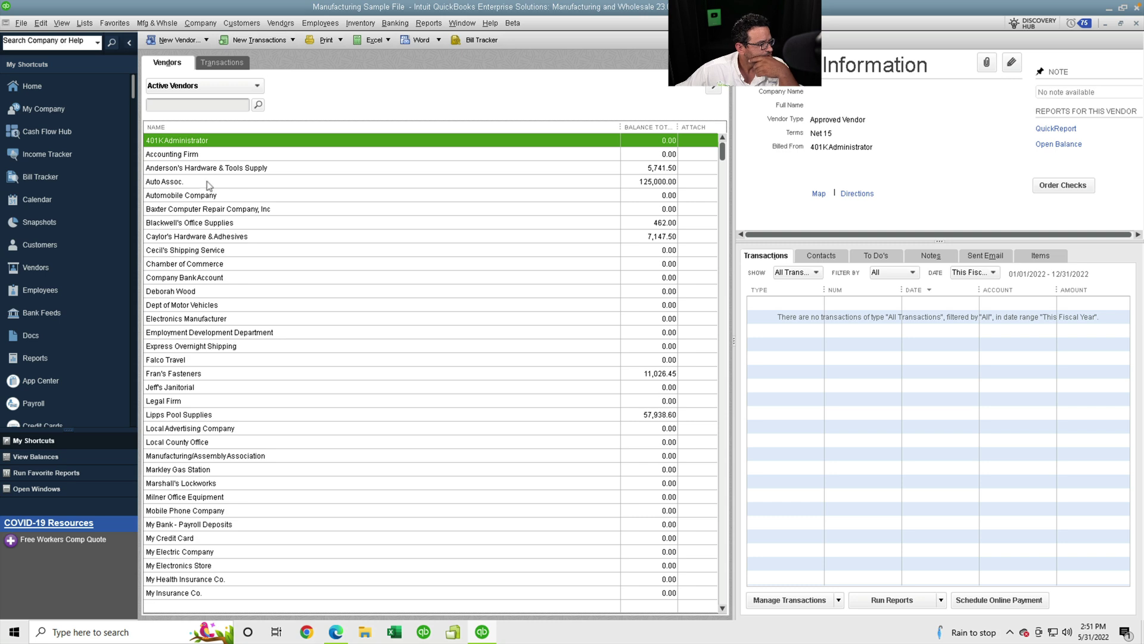
{"action": "left_click", "coordinate": [243, 170]}
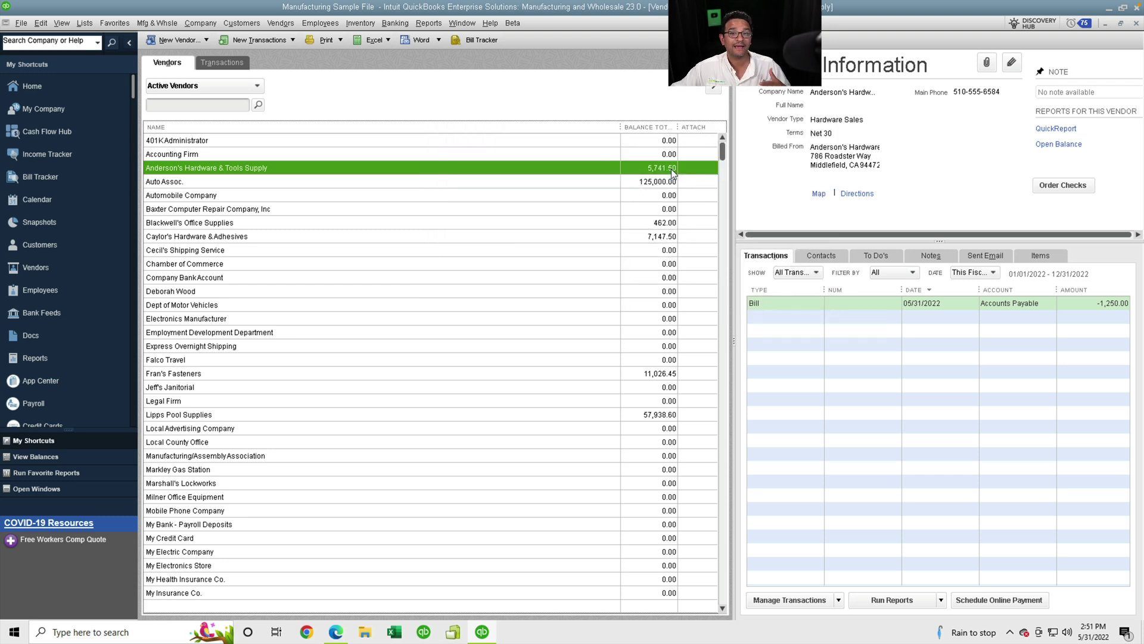
Run the Vendor Balance Summary report, then close the company via Close Company/Logoff.
{"action": "left_click", "coordinate": [429, 23]}
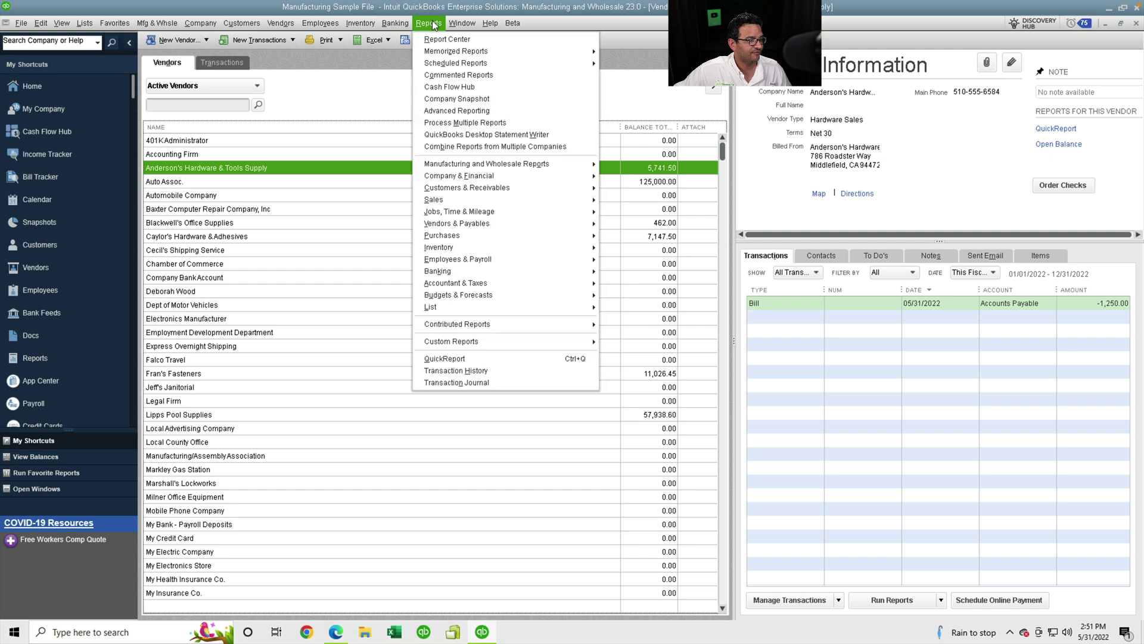
{"action": "mouse_move", "coordinate": [489, 224]}
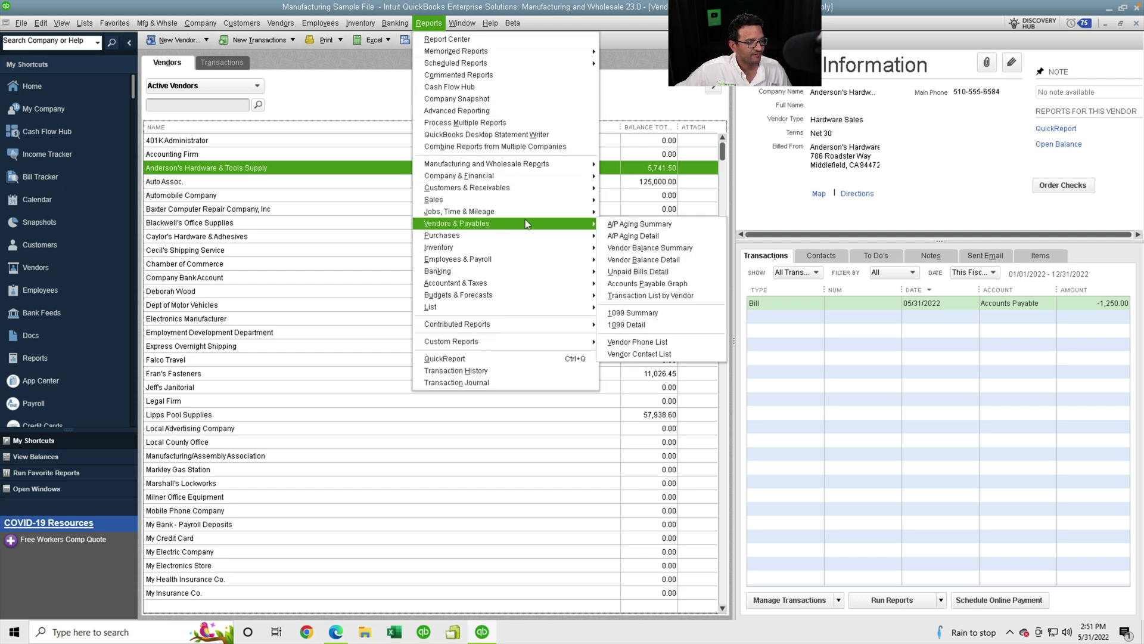
{"action": "left_click", "coordinate": [671, 248]}
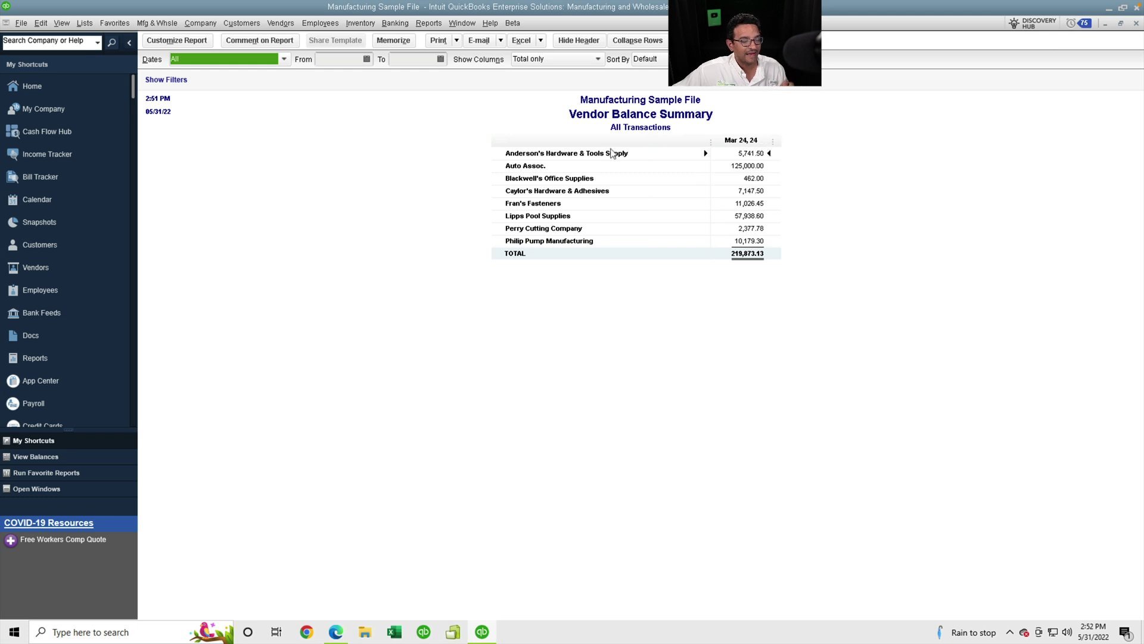
{"action": "left_click", "coordinate": [21, 23]}
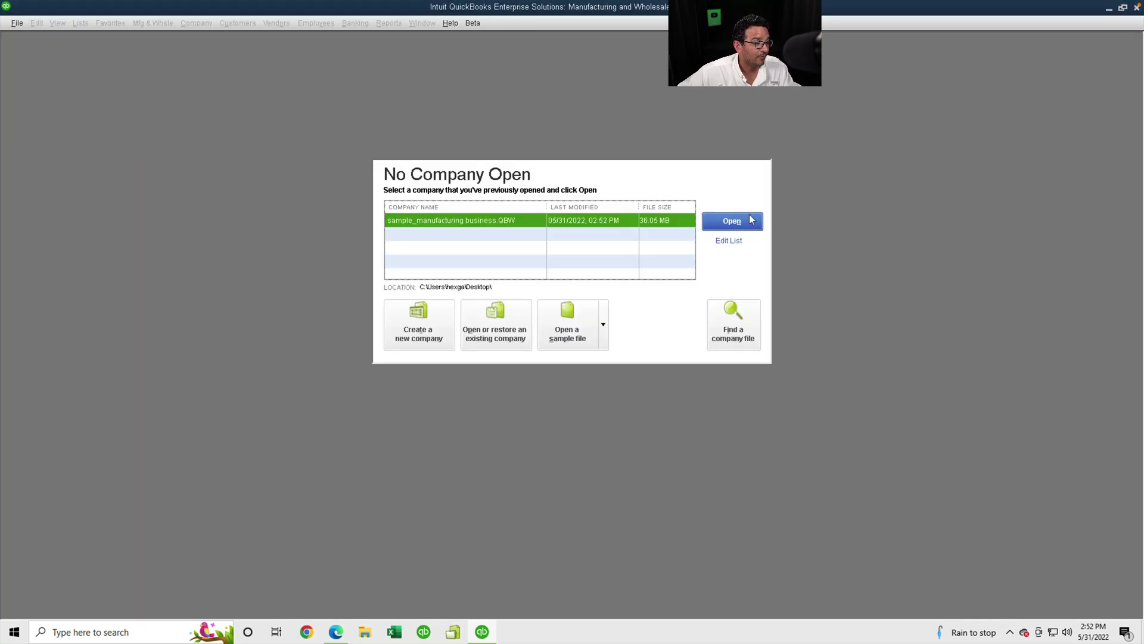
Open the manufacturing company file and log in with a different user name and password.
{"action": "left_click", "coordinate": [750, 220]}
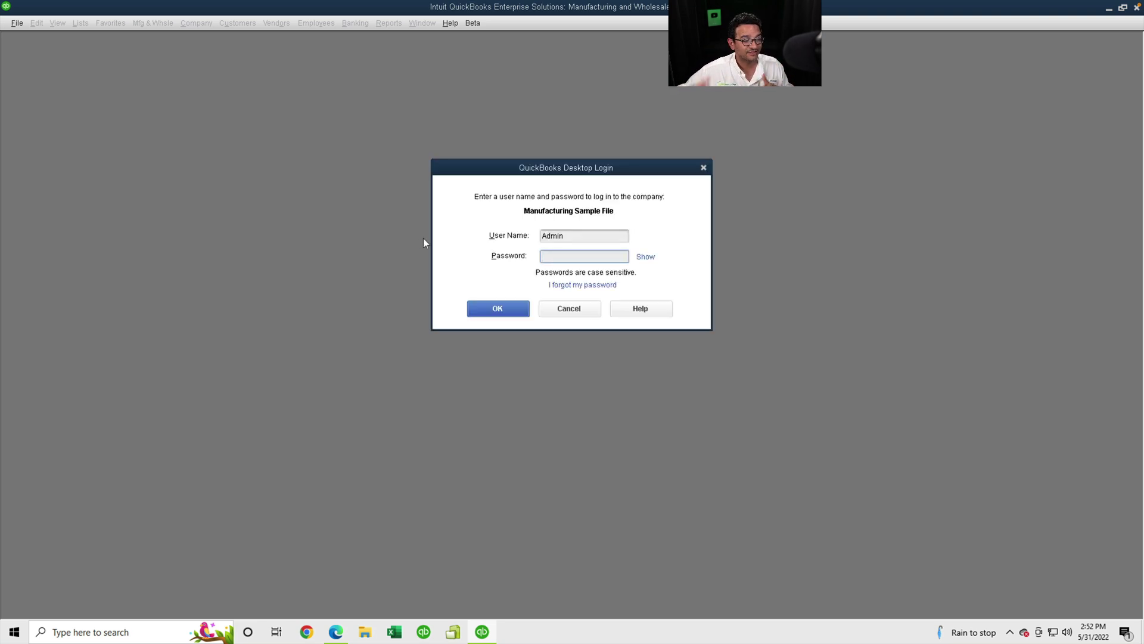
{"action": "key", "text": "shift+Tab"}
{"action": "type", "text": "H"}
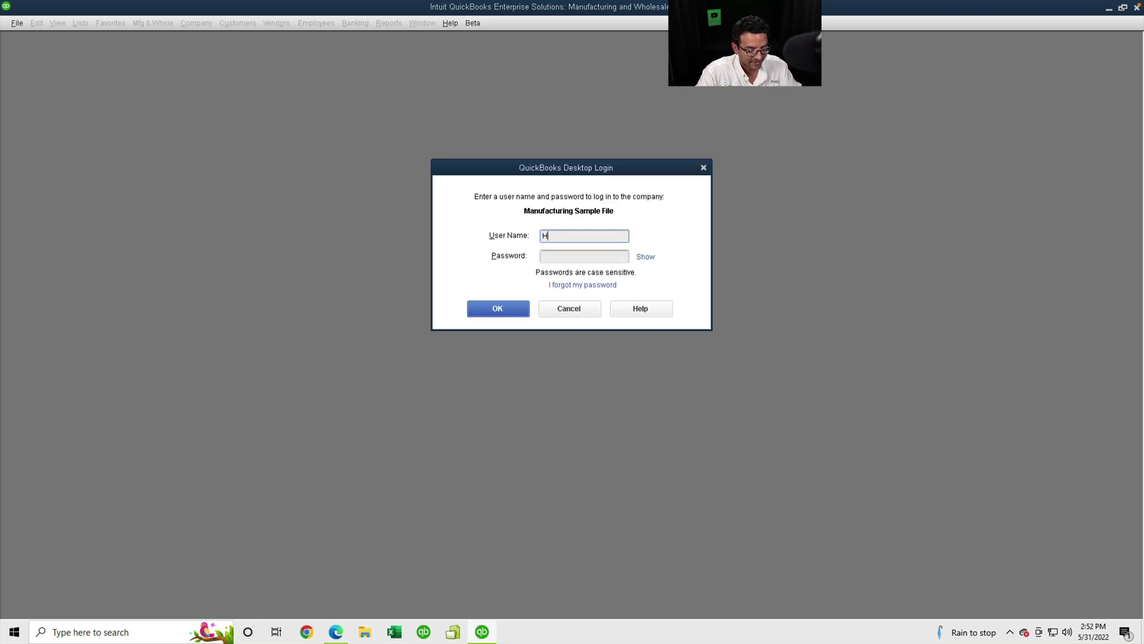
{"action": "type", "text": "ector"}
{"action": "key", "text": "Tab"}
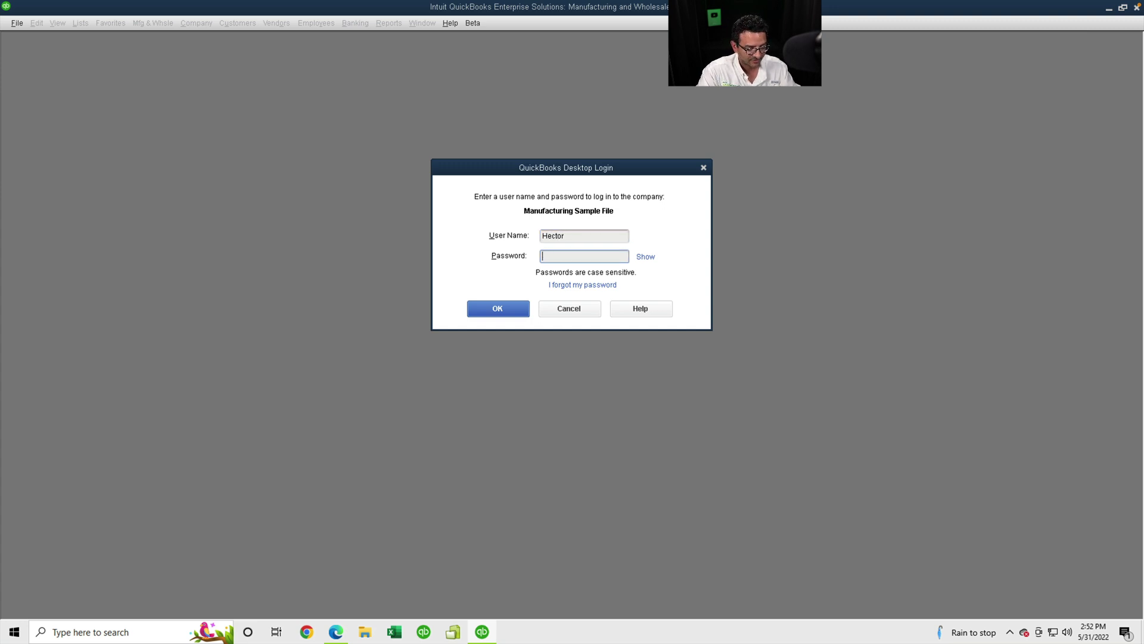
{"action": "type", "text": "1"}
{"action": "key", "text": "Return"}
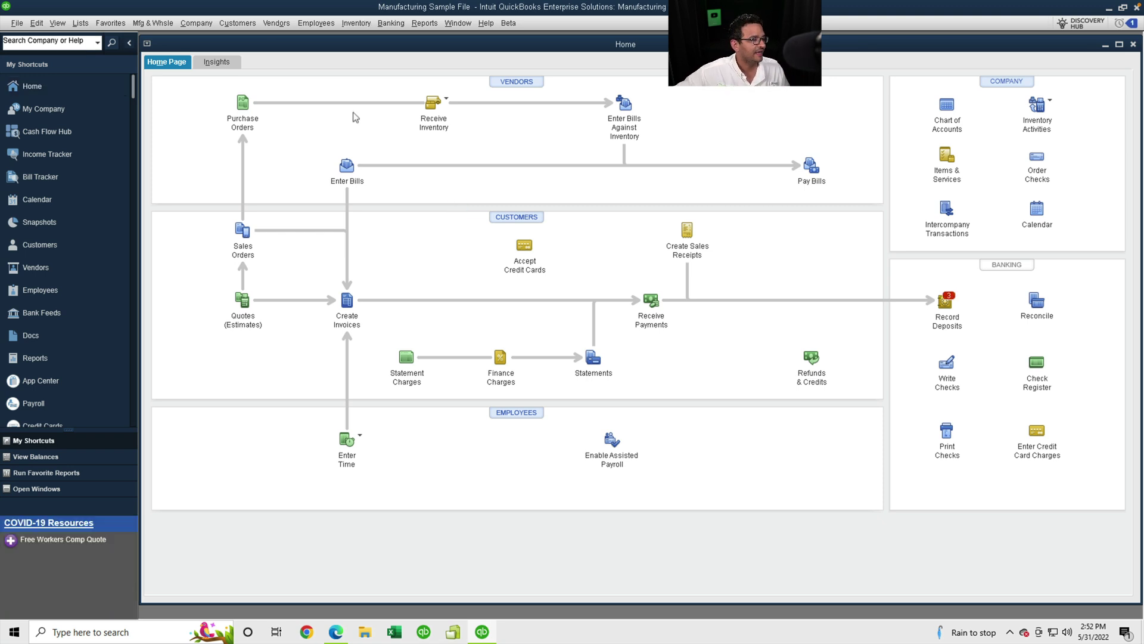
Run the Vendor Balance Summary report from Reports > Vendors & Payables.
{"action": "double_click", "coordinate": [292, 46]}
{"action": "left_click", "coordinate": [429, 24]}
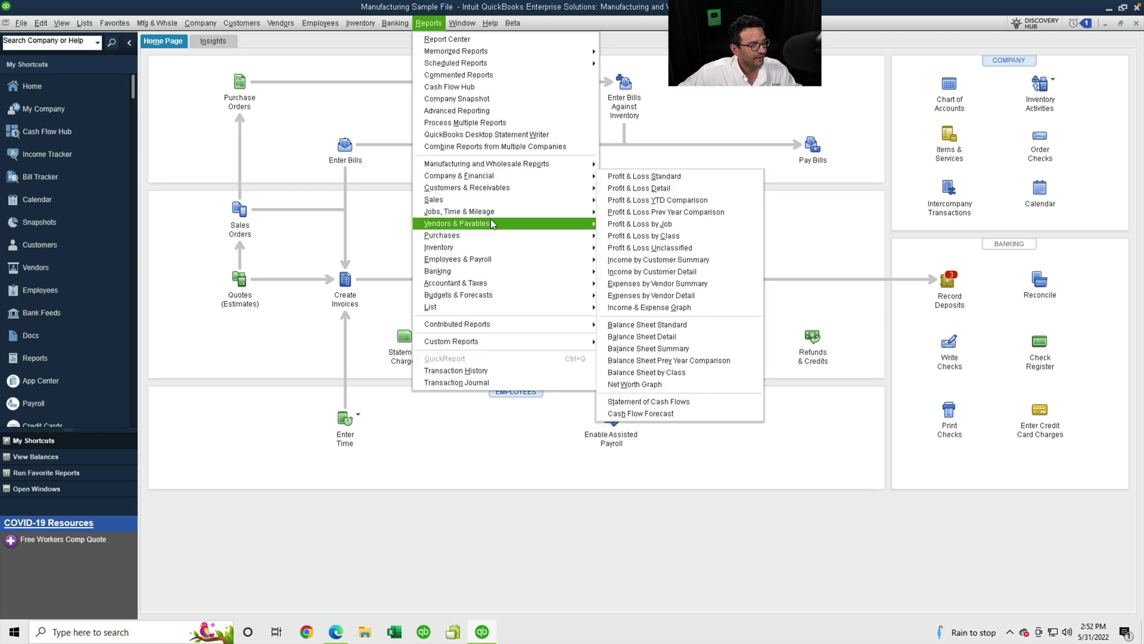
{"action": "mouse_move", "coordinate": [491, 223]}
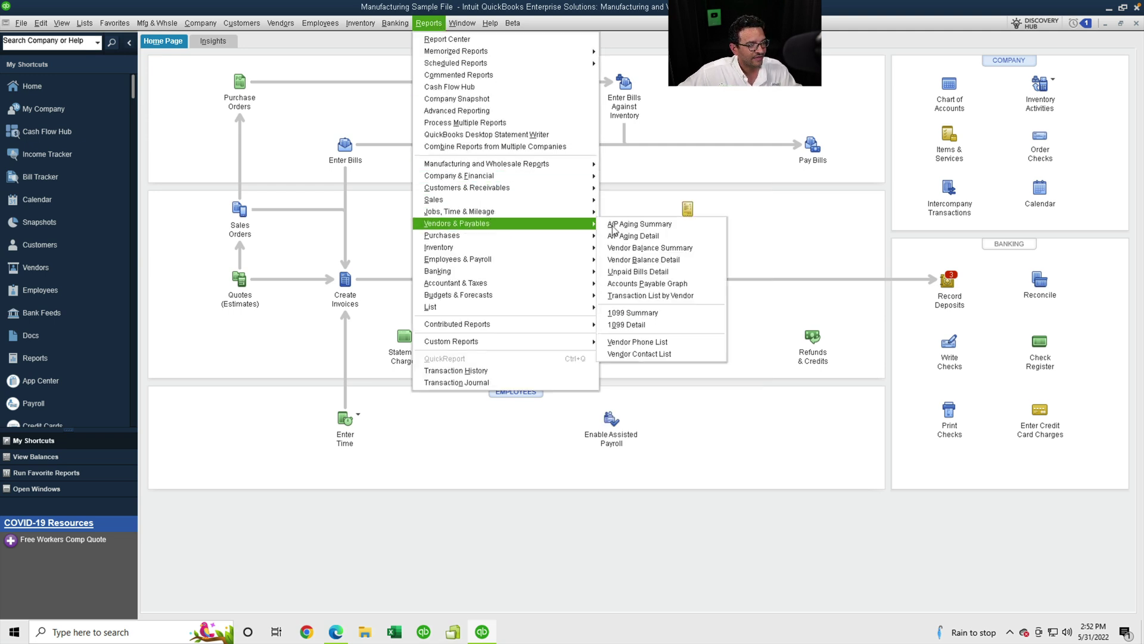
{"action": "left_click", "coordinate": [658, 249]}
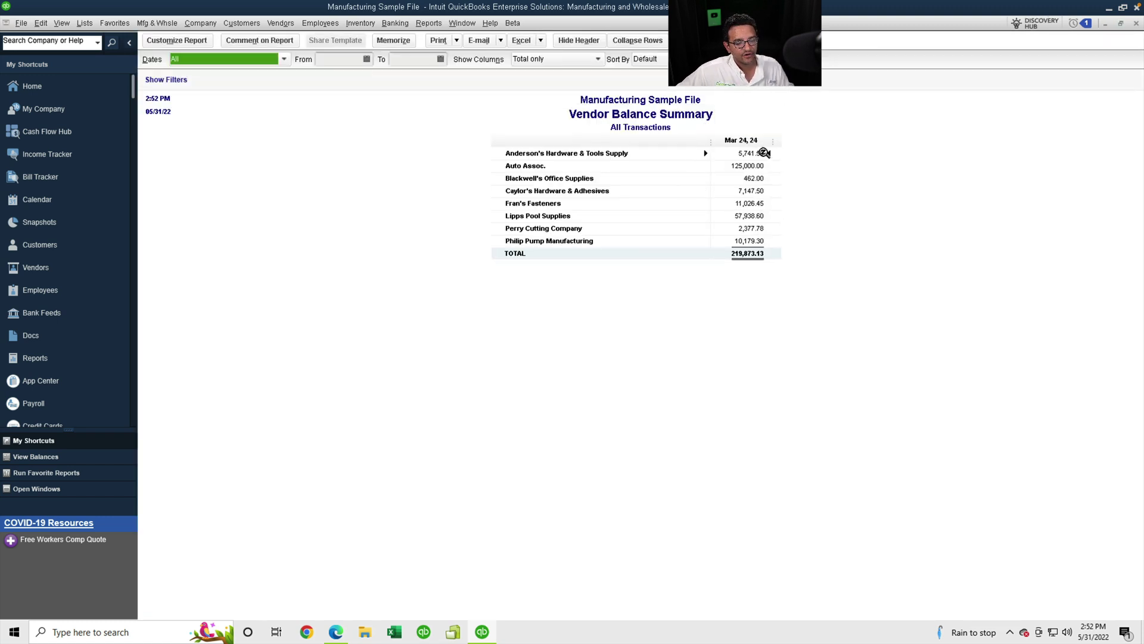
Float the report window and resize it into a tall panel along the right edge.
{"action": "left_click", "coordinate": [1121, 25]}
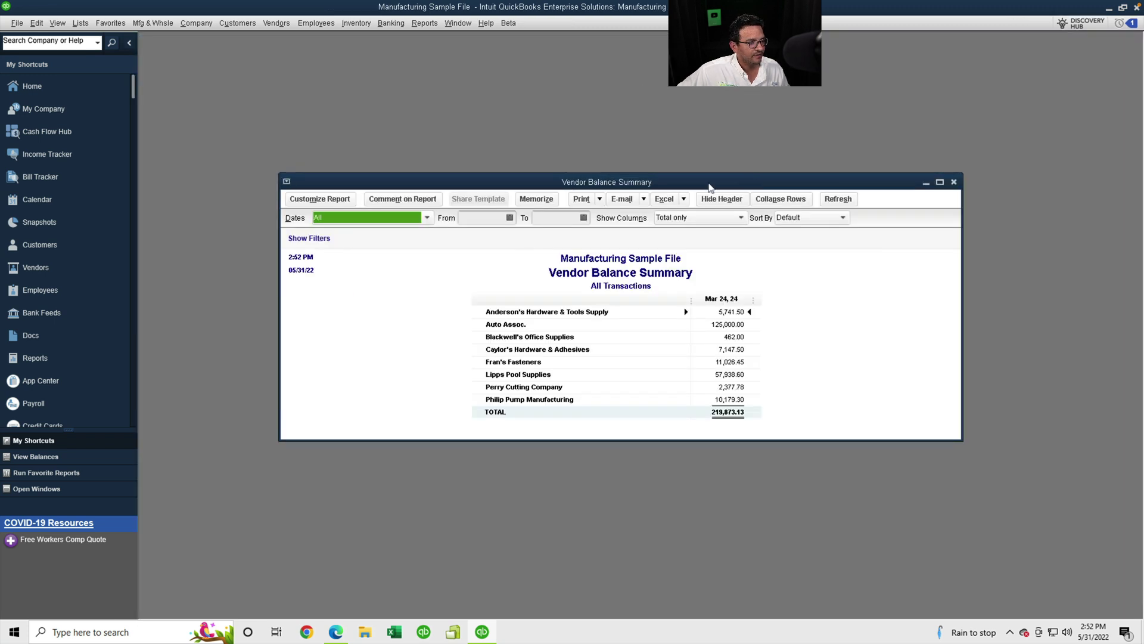
{"action": "left_click_drag", "start_coordinate": [752, 181], "coordinate": [875, 100]}
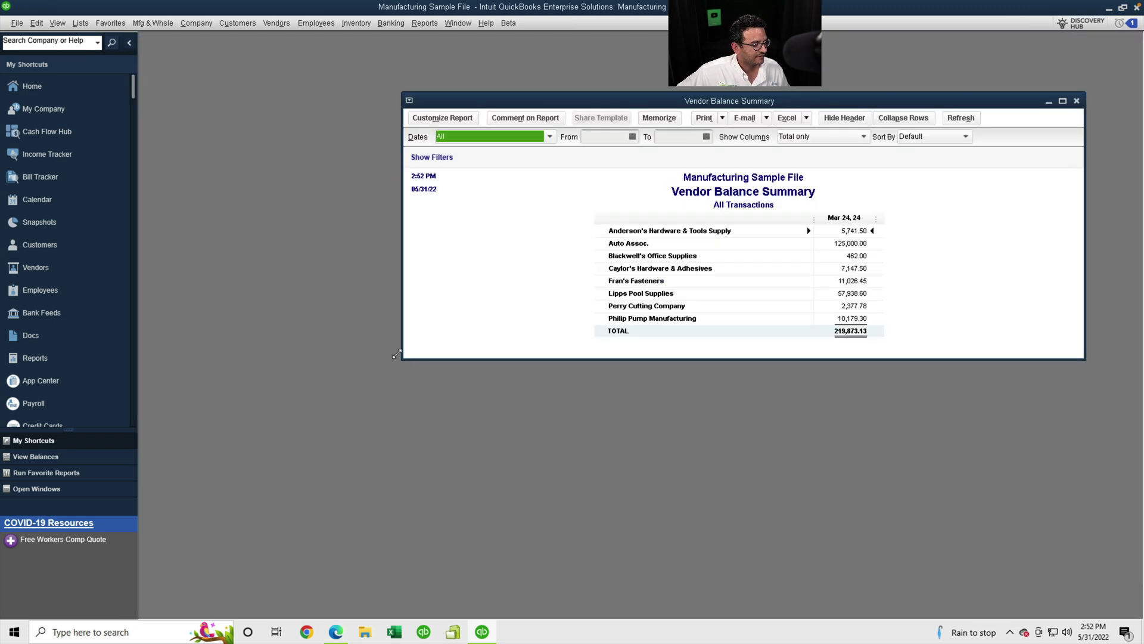
{"action": "left_click_drag", "start_coordinate": [402, 360], "coordinate": [805, 596]}
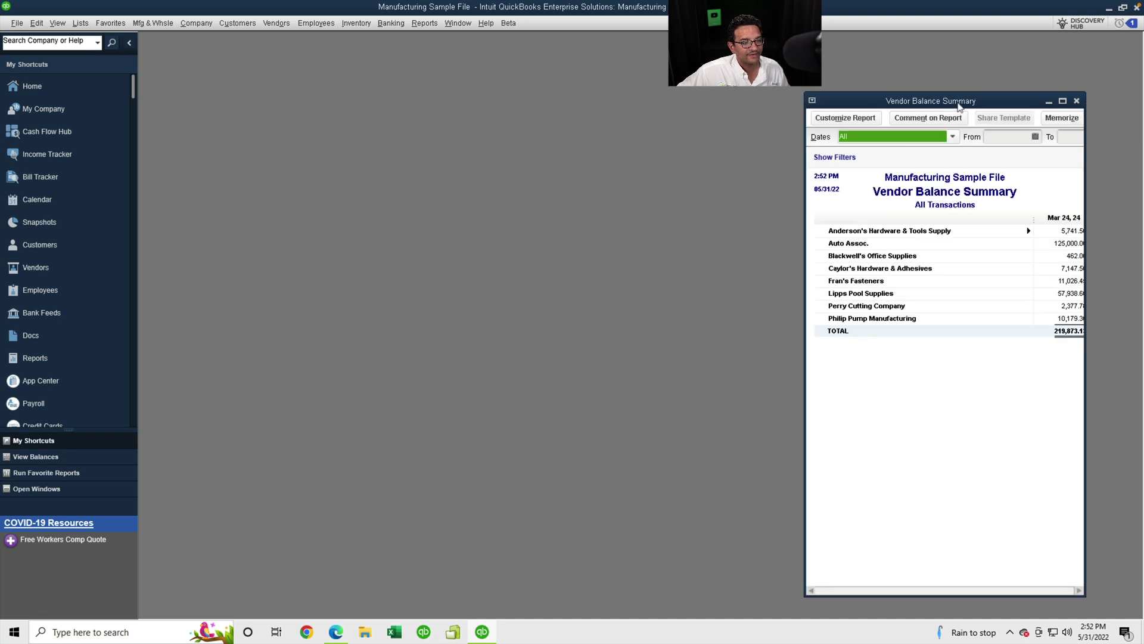
{"action": "left_click_drag", "start_coordinate": [953, 101], "coordinate": [1011, 53]}
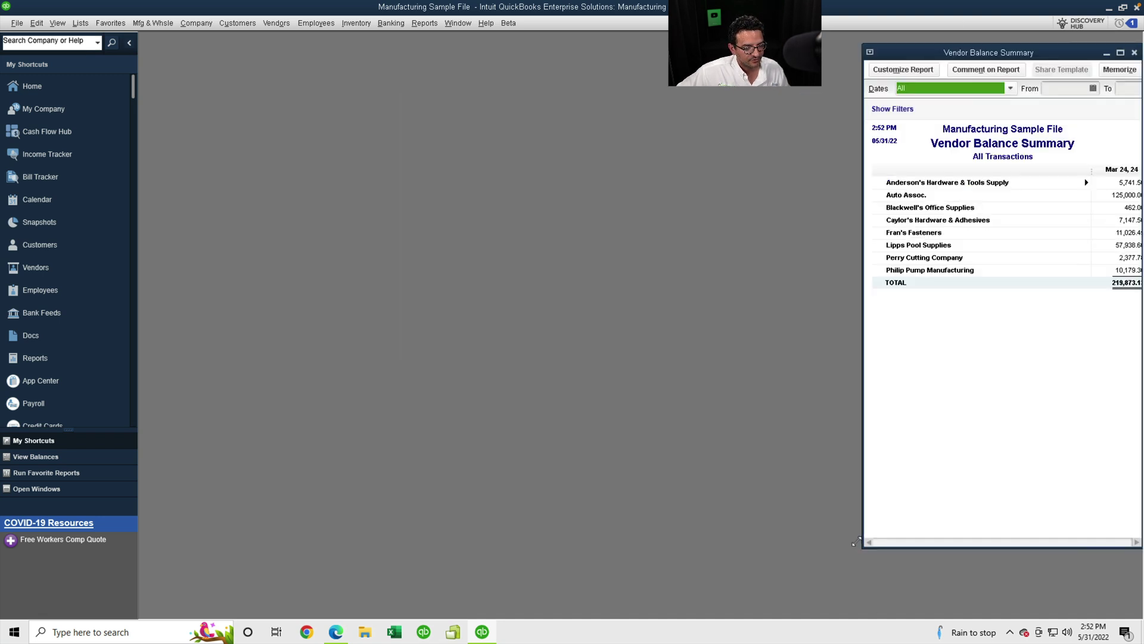
{"action": "left_click_drag", "start_coordinate": [856, 542], "coordinate": [829, 563]}
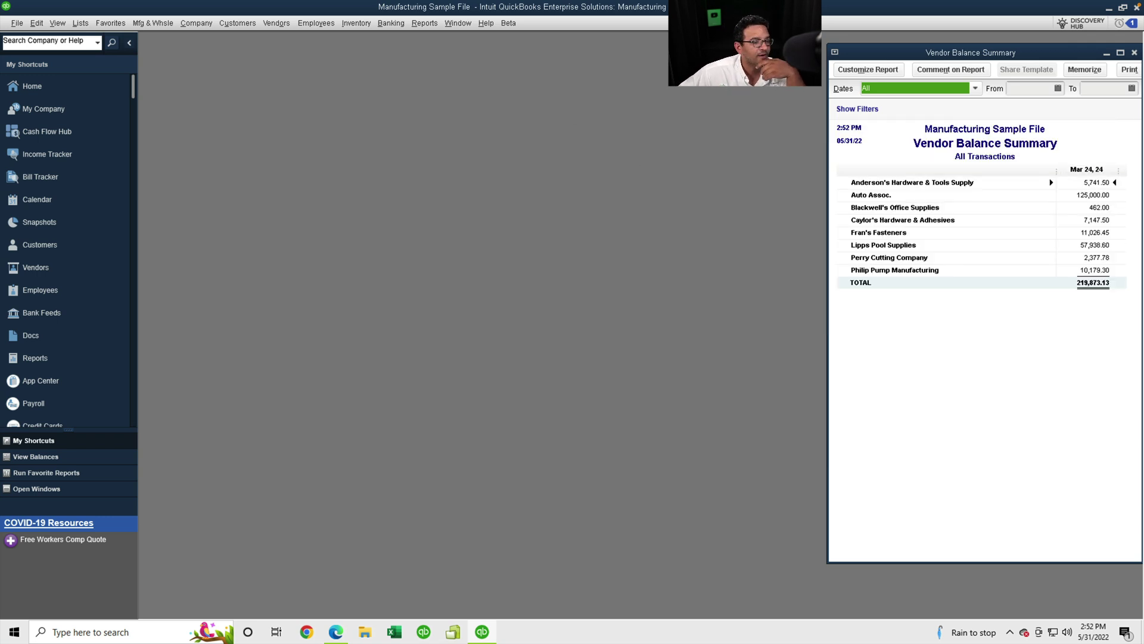
QuickZoom from Anderson's balance into its 05/31/2022 bill and close the Vendor Balance Detail report.
{"action": "double_click", "coordinate": [1096, 182]}
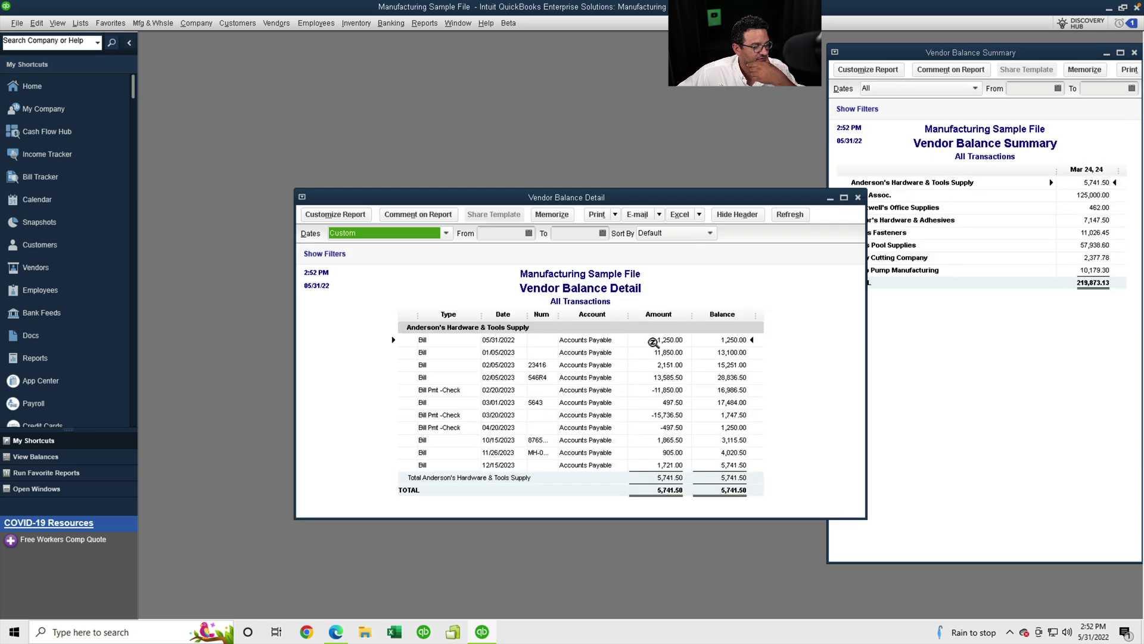
{"action": "double_click", "coordinate": [653, 342]}
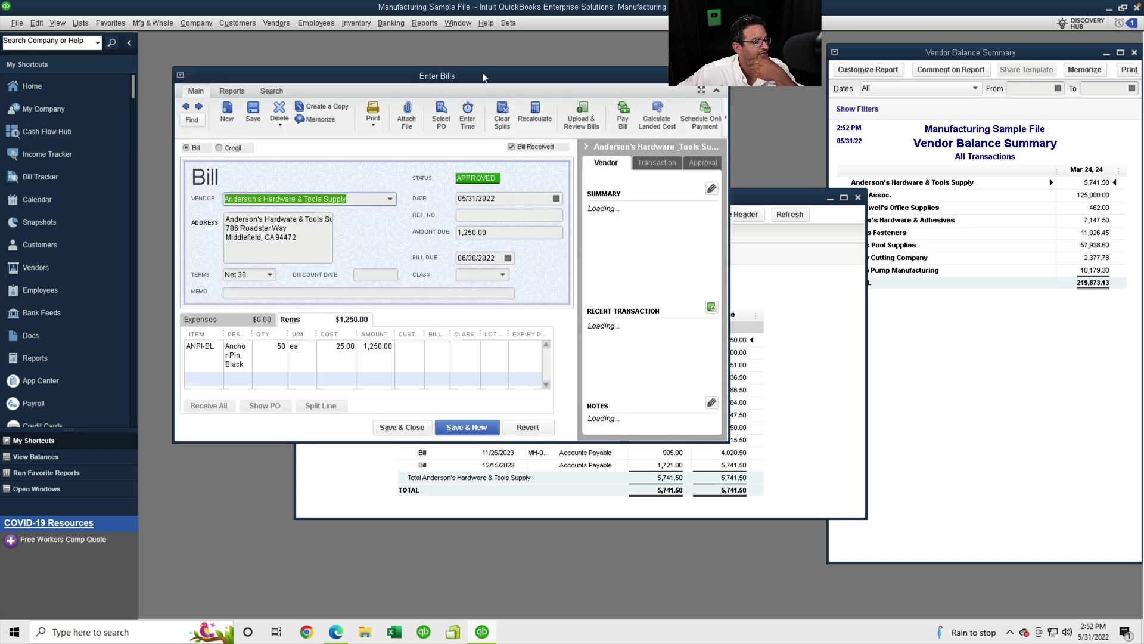
{"action": "left_click_drag", "start_coordinate": [482, 77], "coordinate": [471, 72]}
{"action": "left_click", "coordinate": [858, 197]}
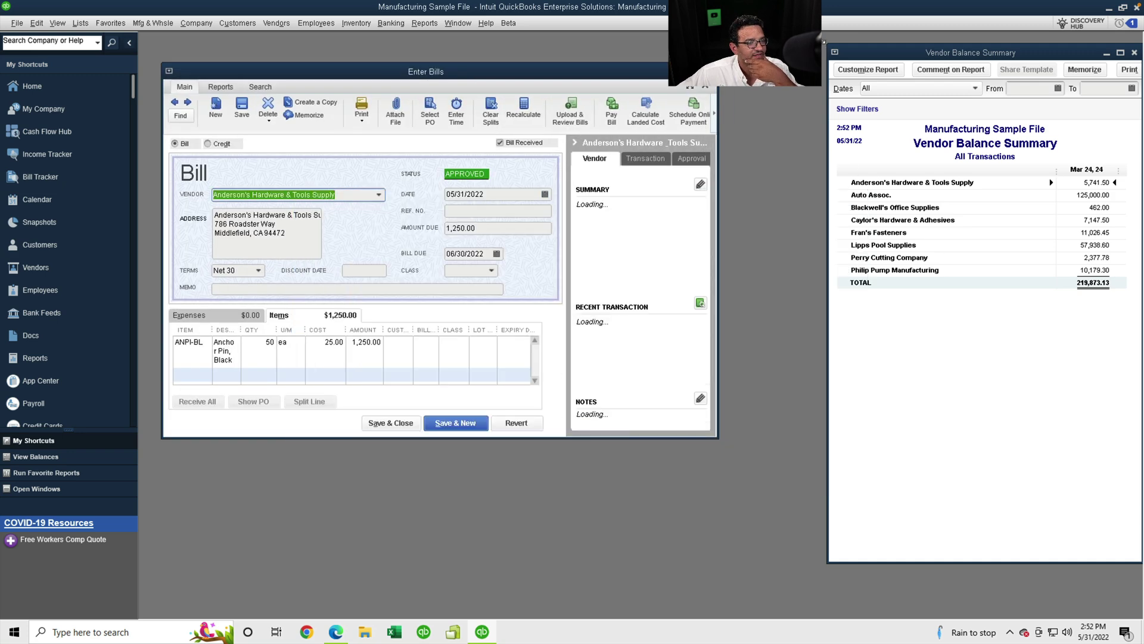
Enlarge the Enter Bills window and fill in the bill's reference number.
{"action": "left_click_drag", "start_coordinate": [825, 43], "coordinate": [749, 40]}
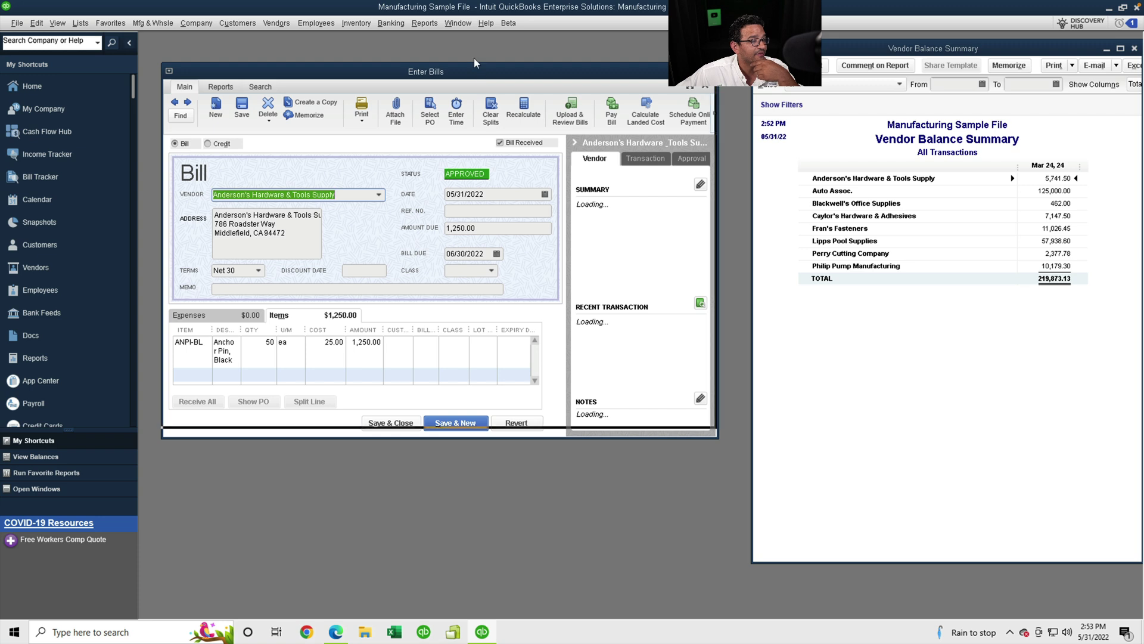
{"action": "left_click_drag", "start_coordinate": [475, 63], "coordinate": [471, 49]}
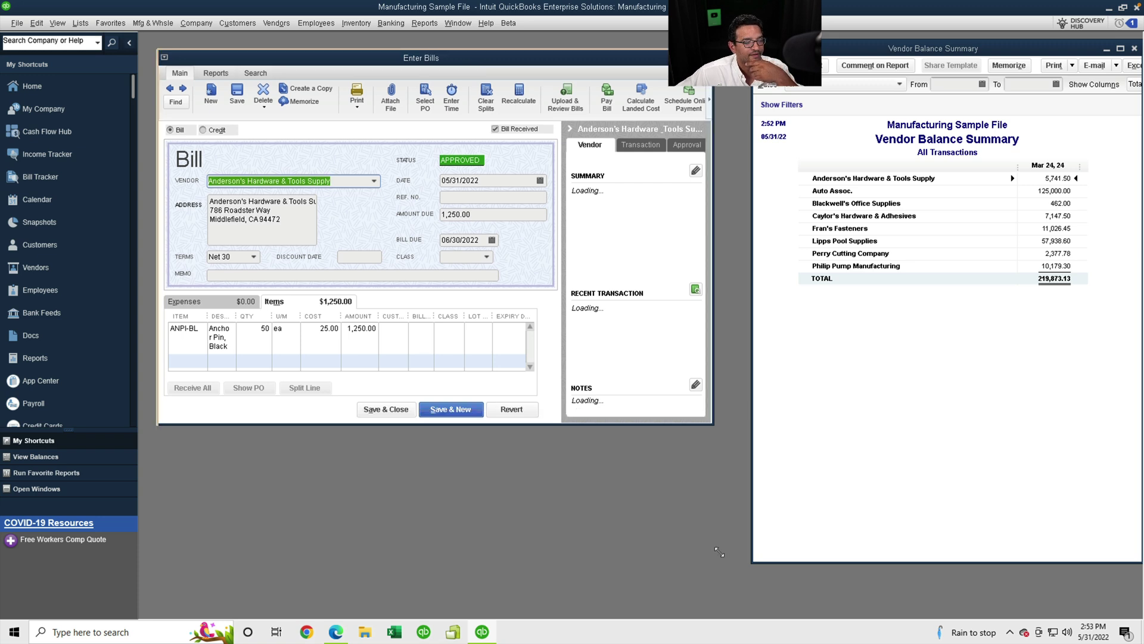
{"action": "left_click_drag", "start_coordinate": [720, 552], "coordinate": [725, 556]}
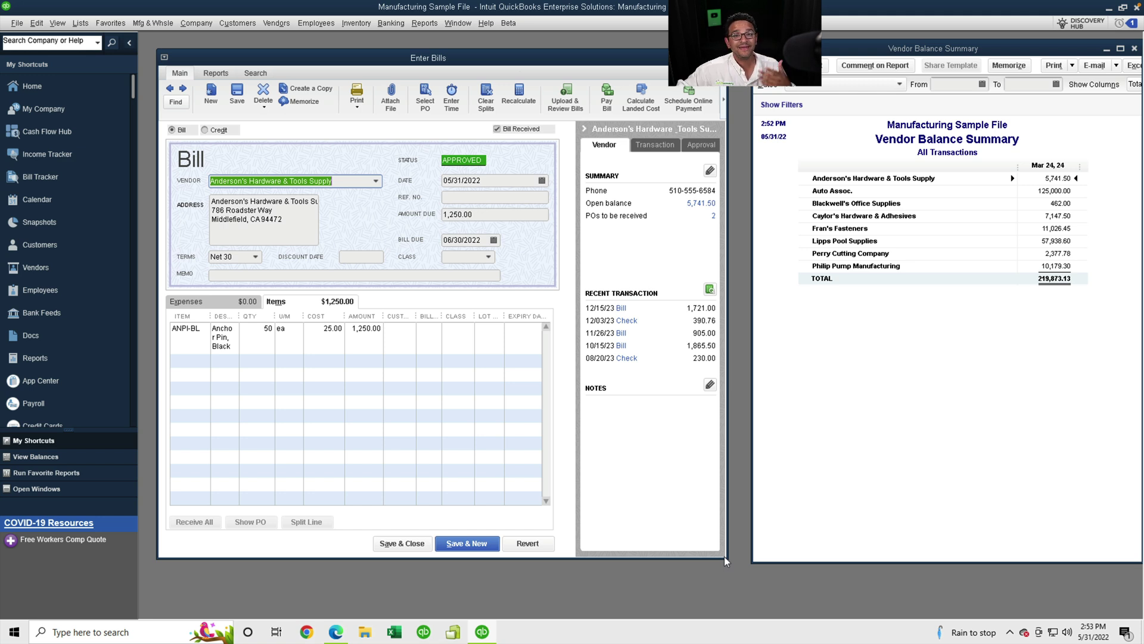
{"action": "left_click", "coordinate": [459, 197]}
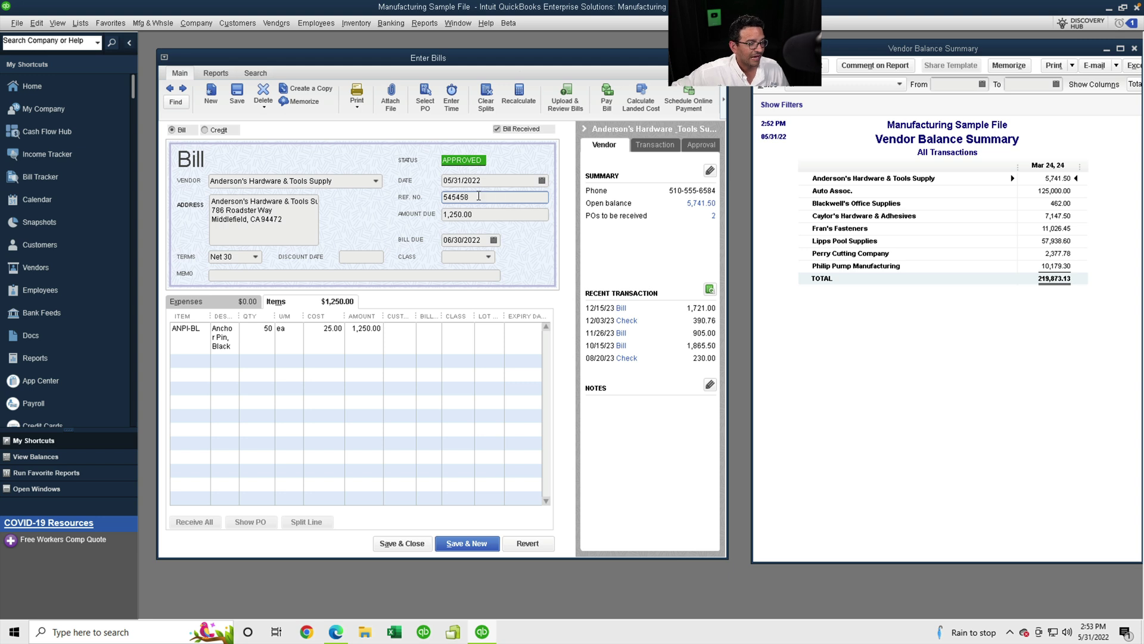
{"action": "left_click", "coordinate": [500, 213]}
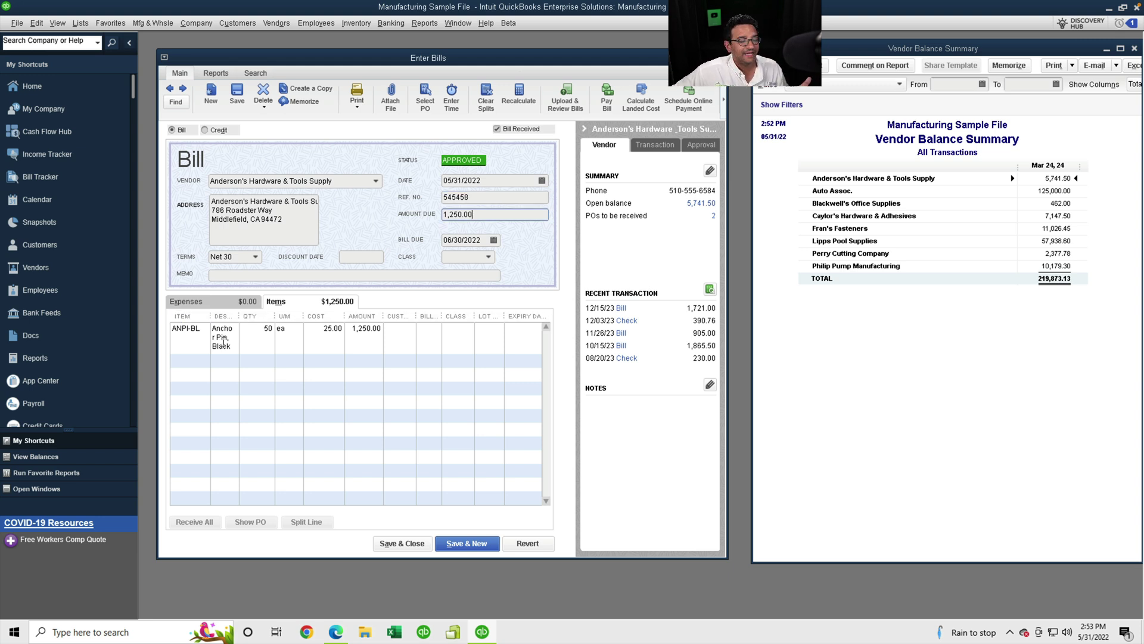
Record the approved bill twice, leaving the Ref. No. and Memo fields blank.
{"action": "left_click", "coordinate": [237, 93]}
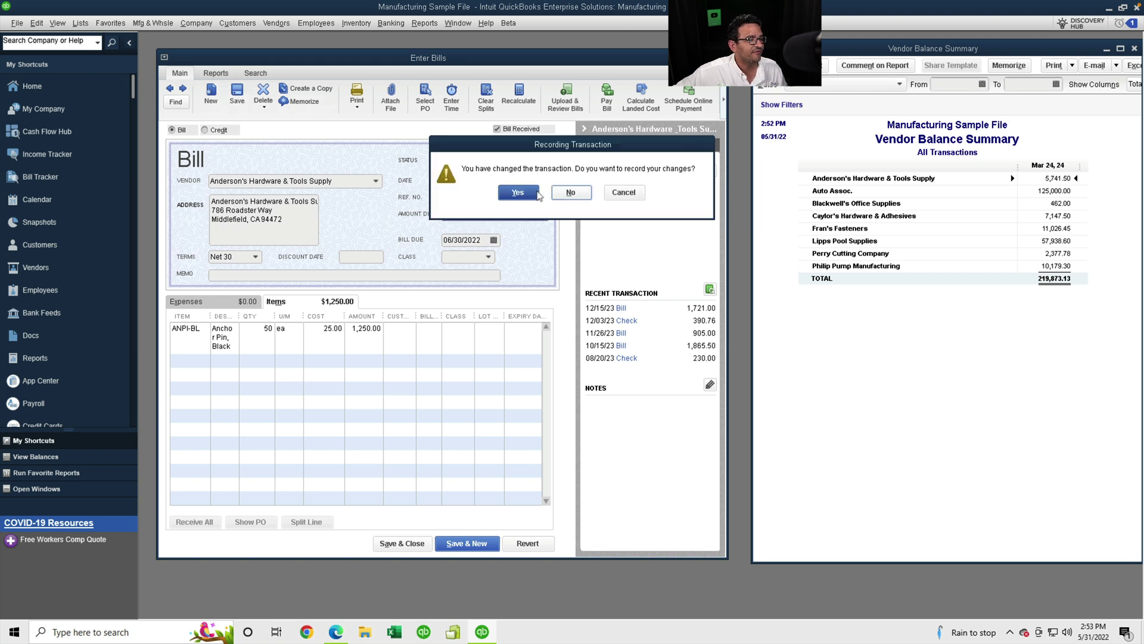
{"action": "left_click", "coordinate": [519, 192]}
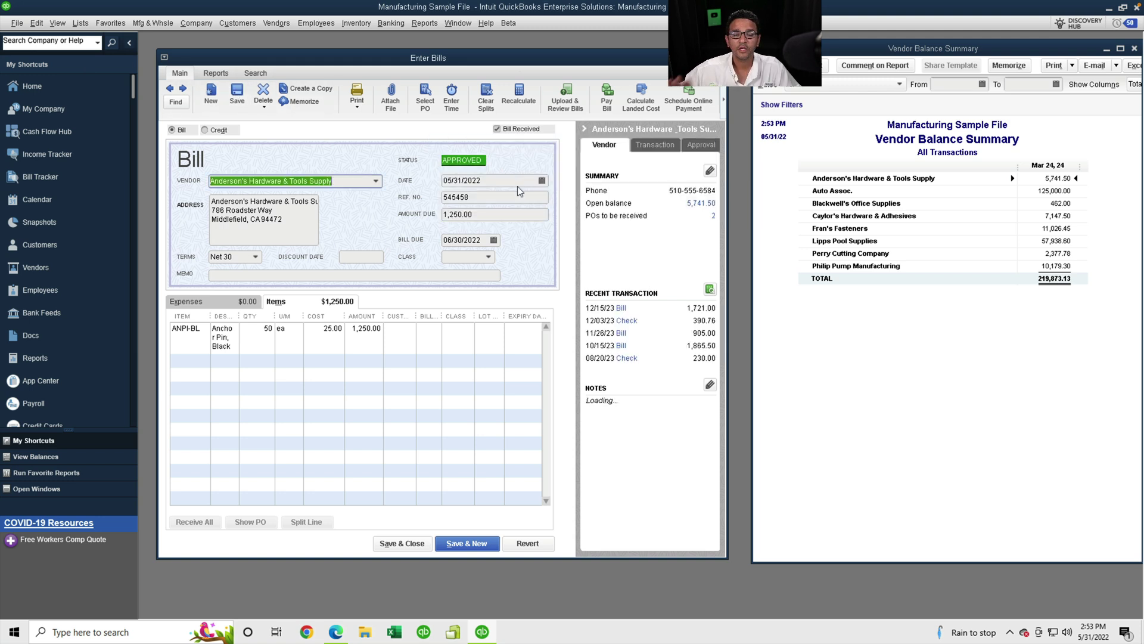
{"action": "left_click", "coordinate": [490, 197]}
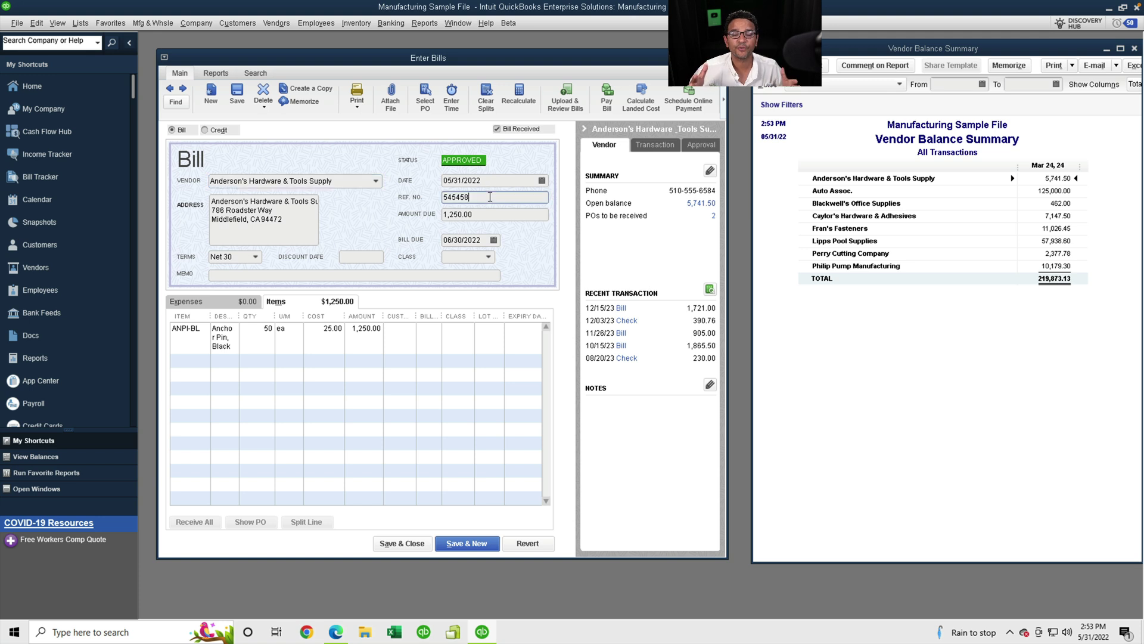
{"action": "left_click", "coordinate": [238, 273]}
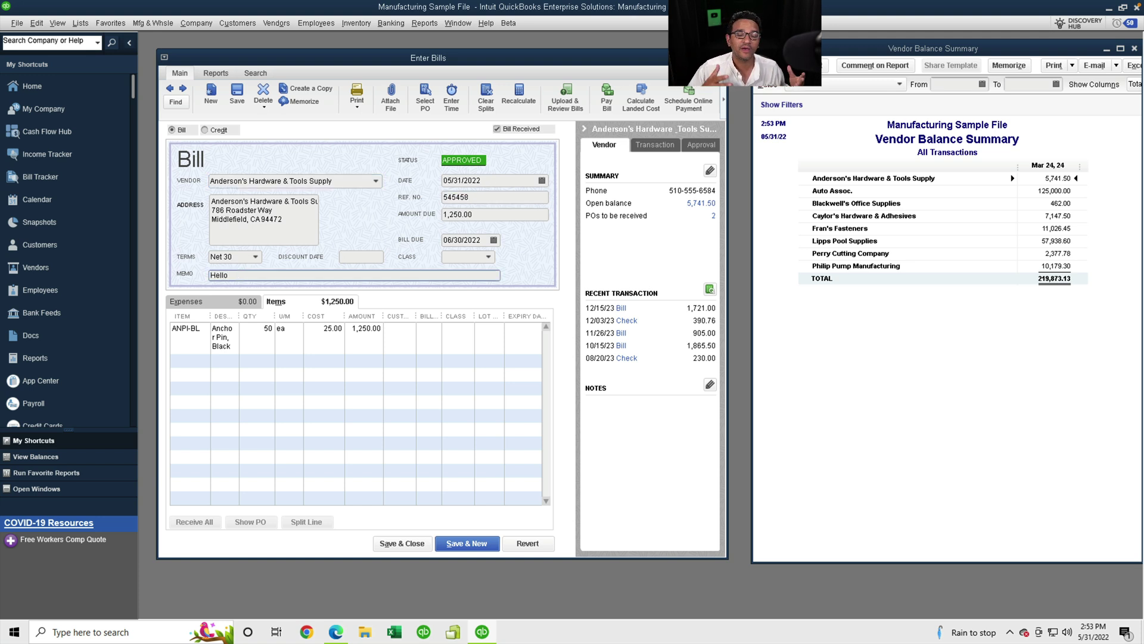
{"action": "left_click", "coordinate": [237, 95]}
{"action": "left_click", "coordinate": [513, 189]}
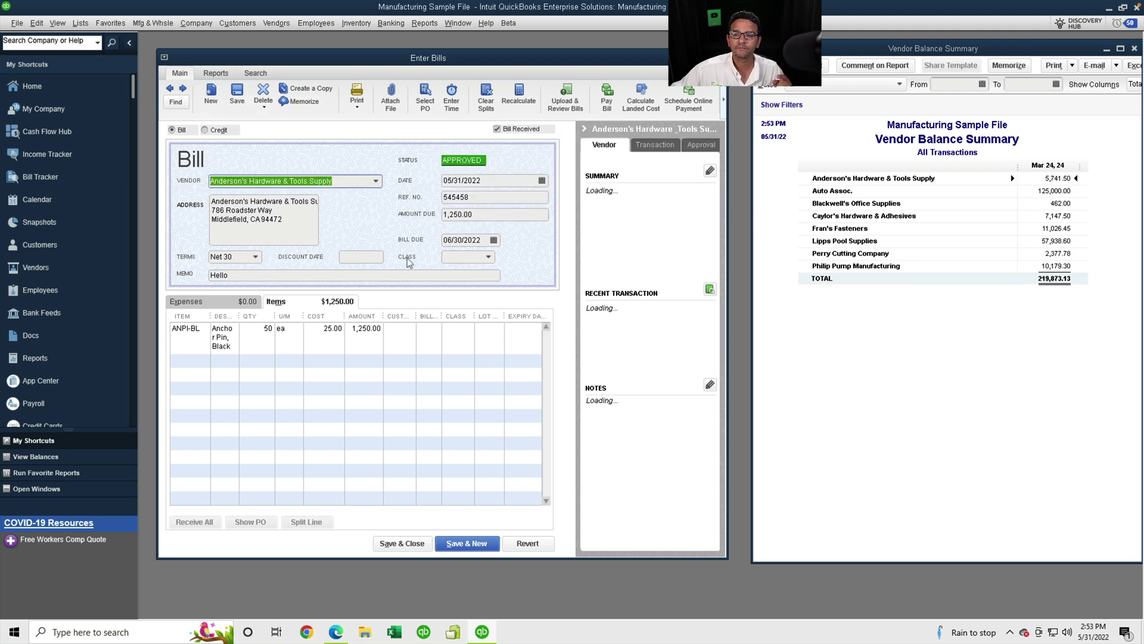
{"action": "left_click", "coordinate": [196, 356]}
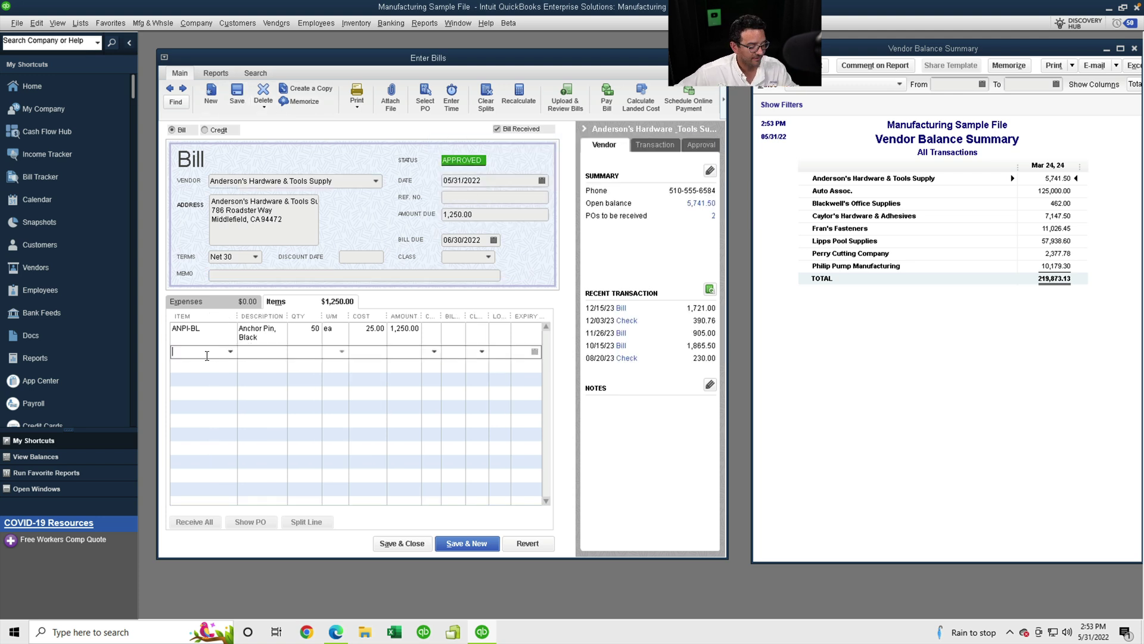
Add a Freight line of 100.00, keeping Freight's stored cost unchanged.
{"action": "type", "text": "Fre"}
{"action": "left_click", "coordinate": [203, 399]}
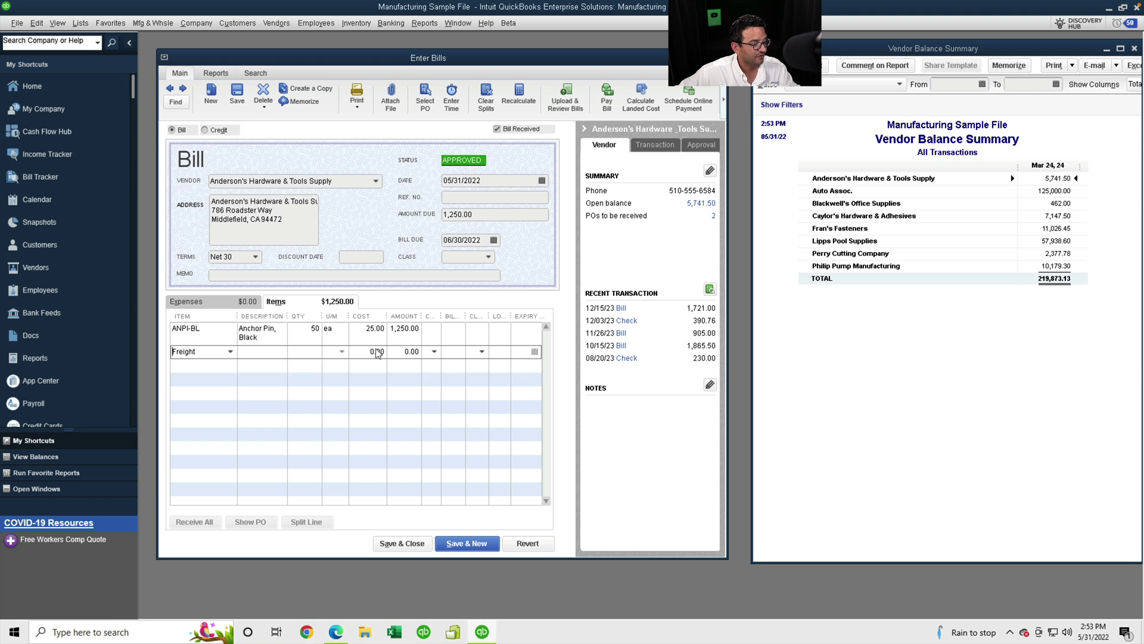
{"action": "left_click", "coordinate": [412, 352]}
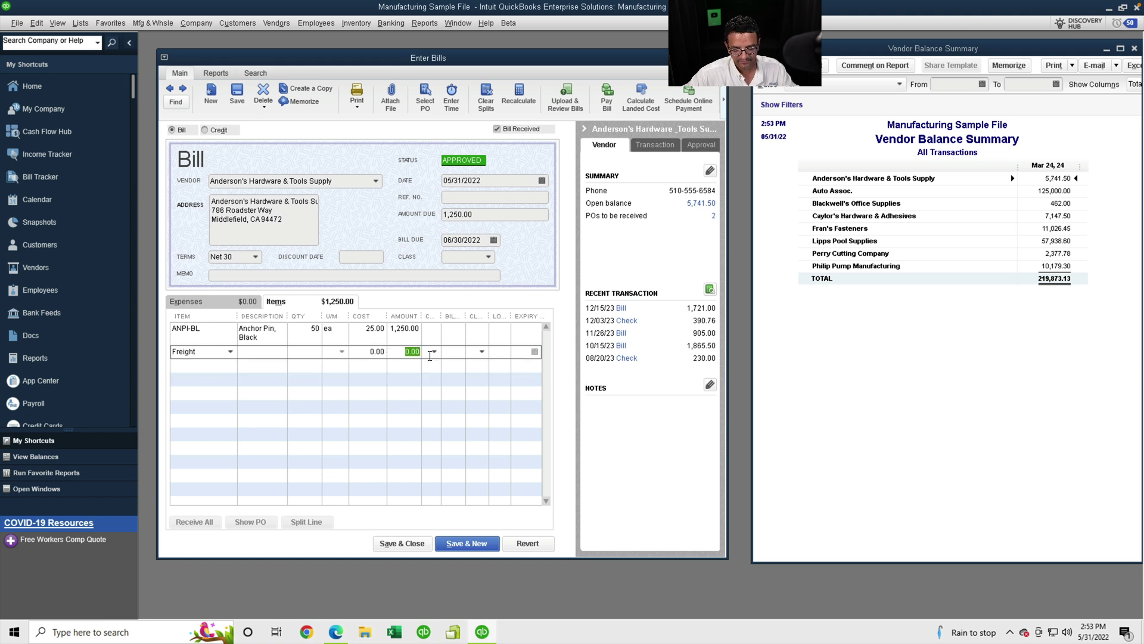
{"action": "key", "text": "Tab"}
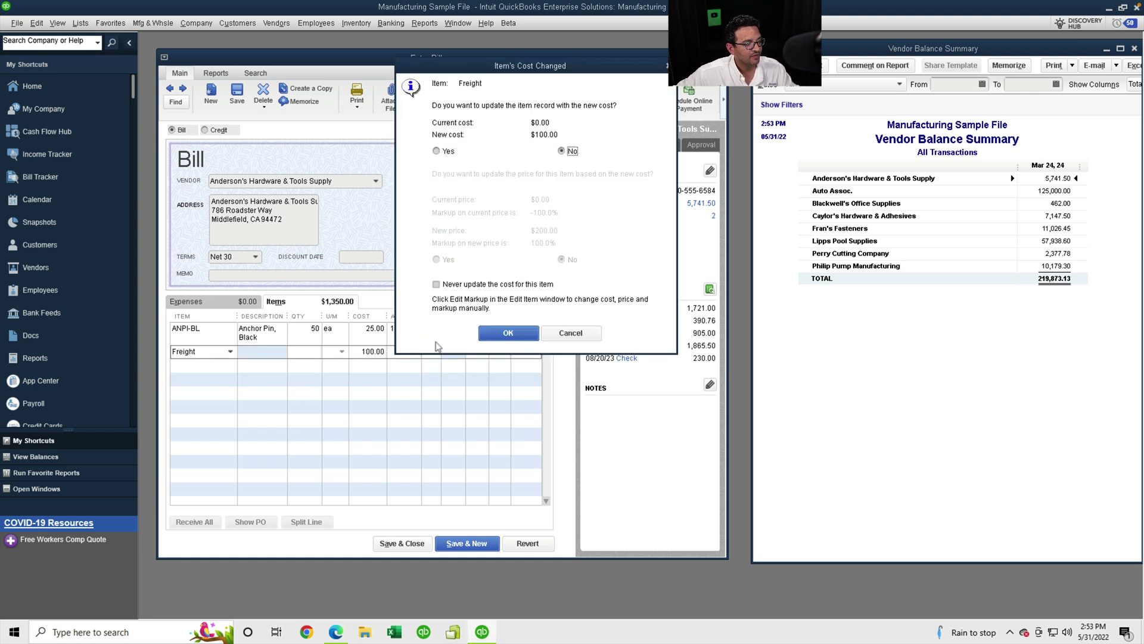
{"action": "left_click", "coordinate": [501, 334]}
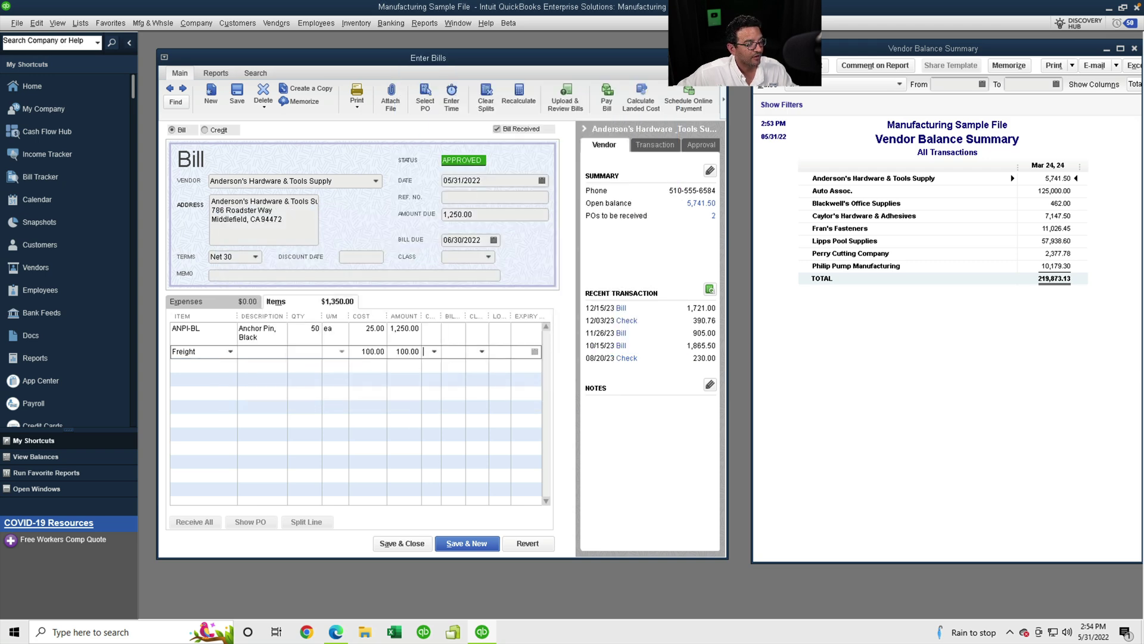
Reduce the Anchor Pin line to 1,150.00 (23.00 each) without updating its stored cost.
{"action": "left_click", "coordinate": [390, 329]}
{"action": "type", "text": "1,"}
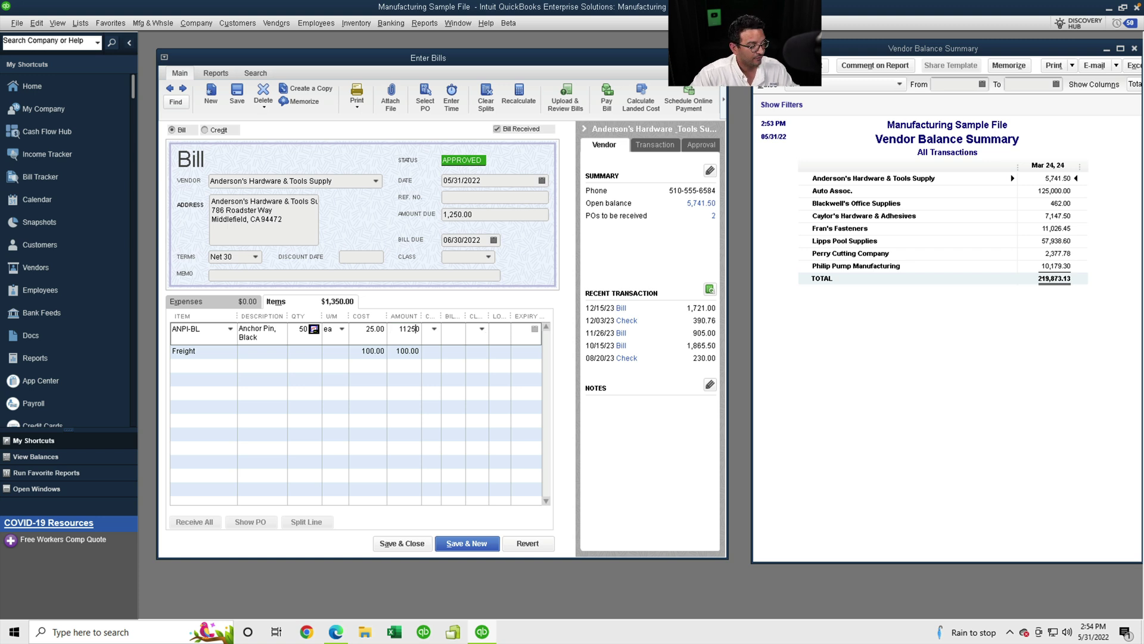
{"action": "type", "text": "250"}
{"action": "key", "text": "Tab"}
{"action": "left_click", "coordinate": [392, 329]}
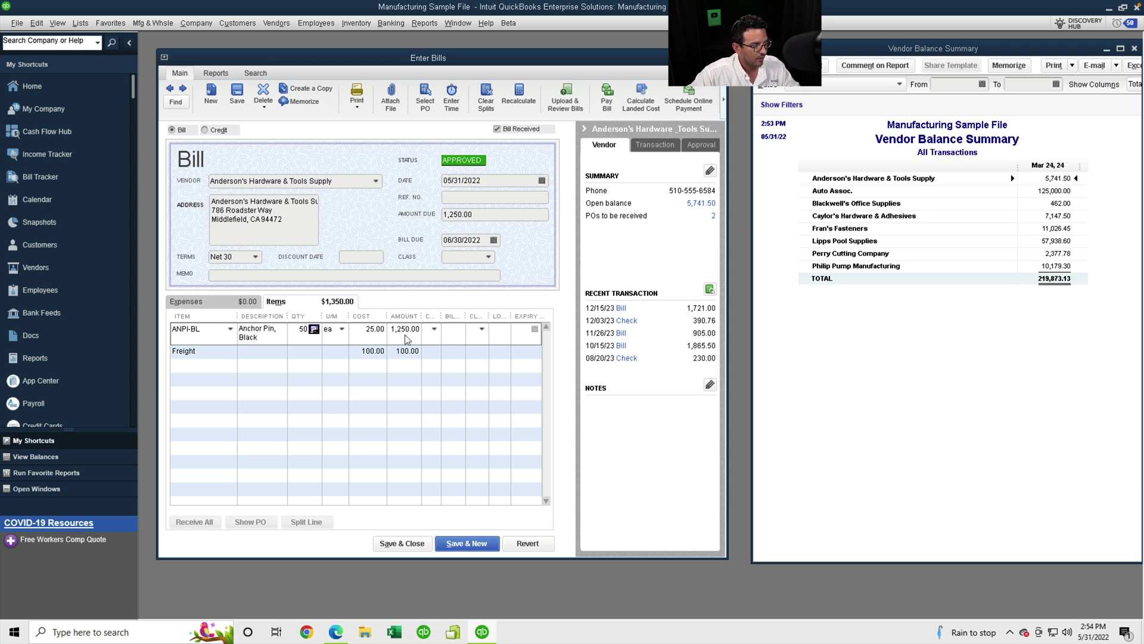
{"action": "key", "text": "Tab"}
{"action": "left_click", "coordinate": [505, 330]}
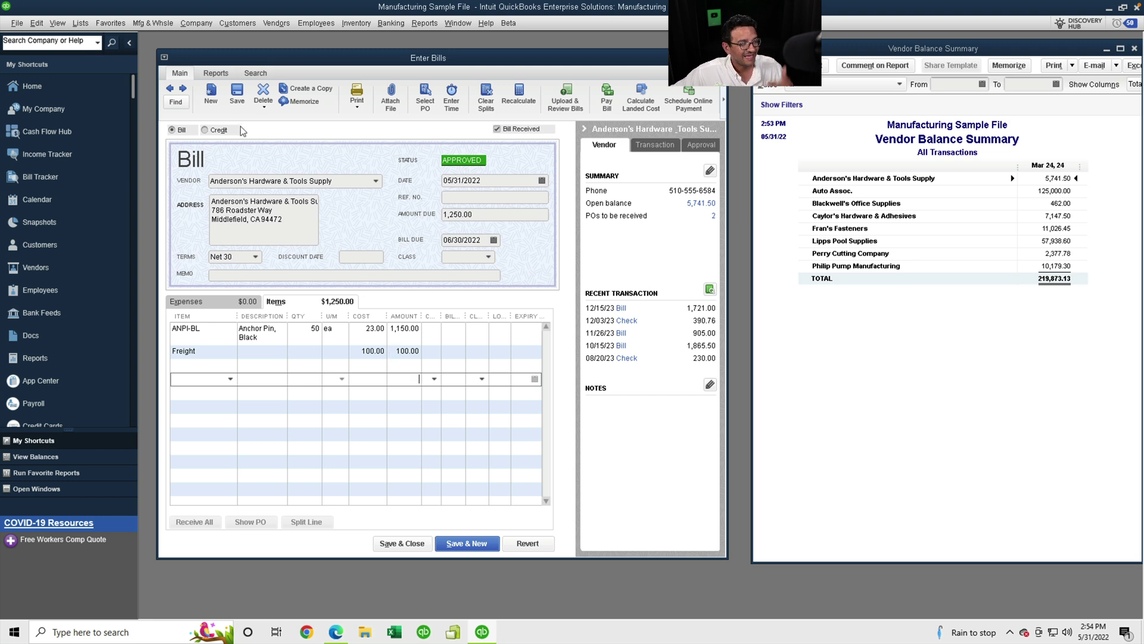
Record the edited bill and choose 'No, save as draft' so it reads DRAFT.
{"action": "left_click", "coordinate": [232, 94]}
{"action": "left_click", "coordinate": [518, 193]}
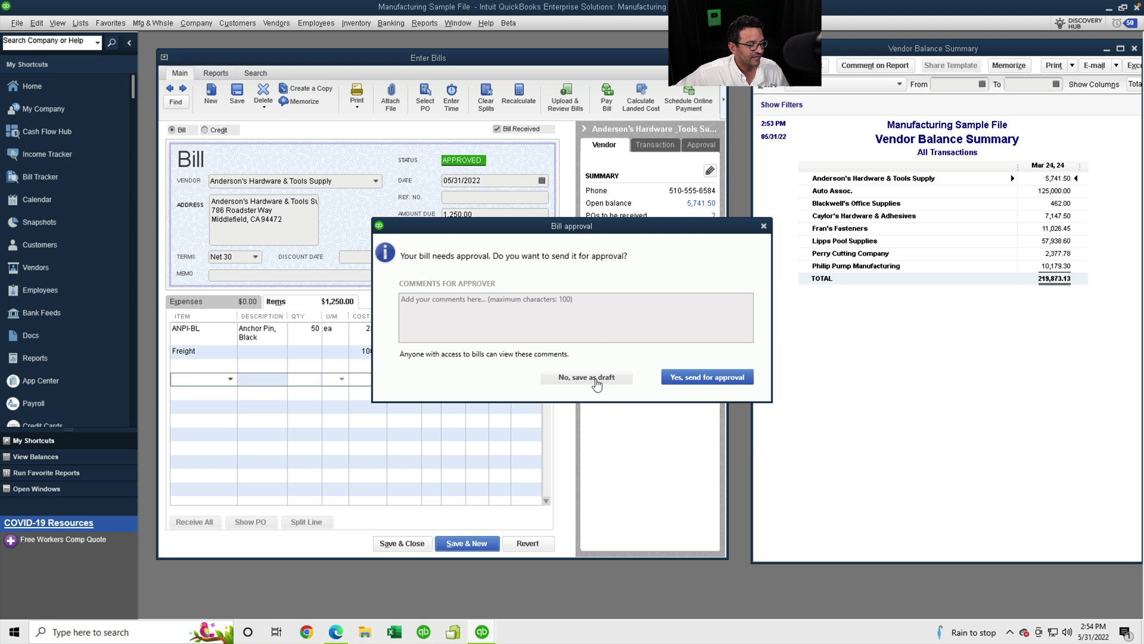
{"action": "left_click", "coordinate": [577, 375]}
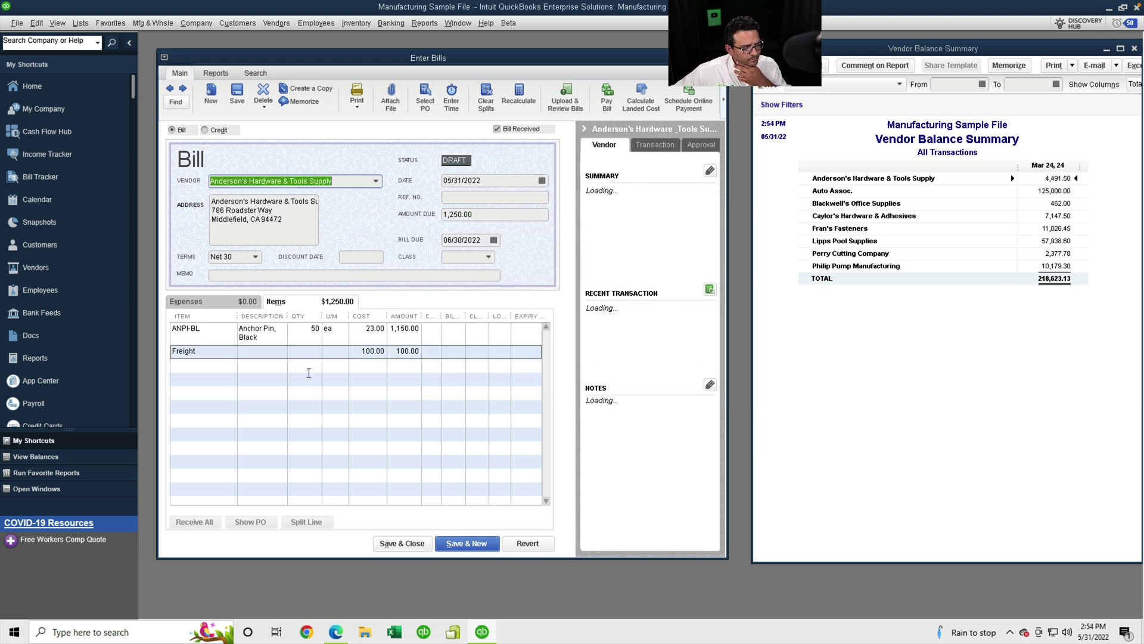
{"action": "left_click", "coordinate": [214, 353]}
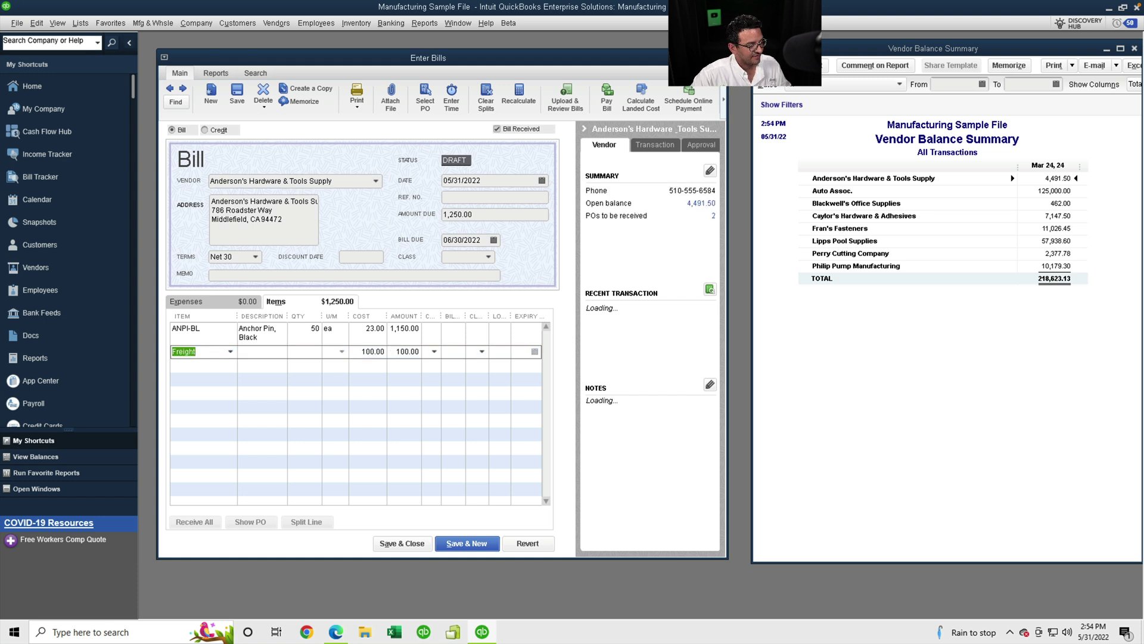
Delete the Freight line, restore the Anchor Pin cost to 25.00, and record the bill.
{"action": "key", "text": "ctrl+Delete"}
{"action": "left_click", "coordinate": [365, 331]}
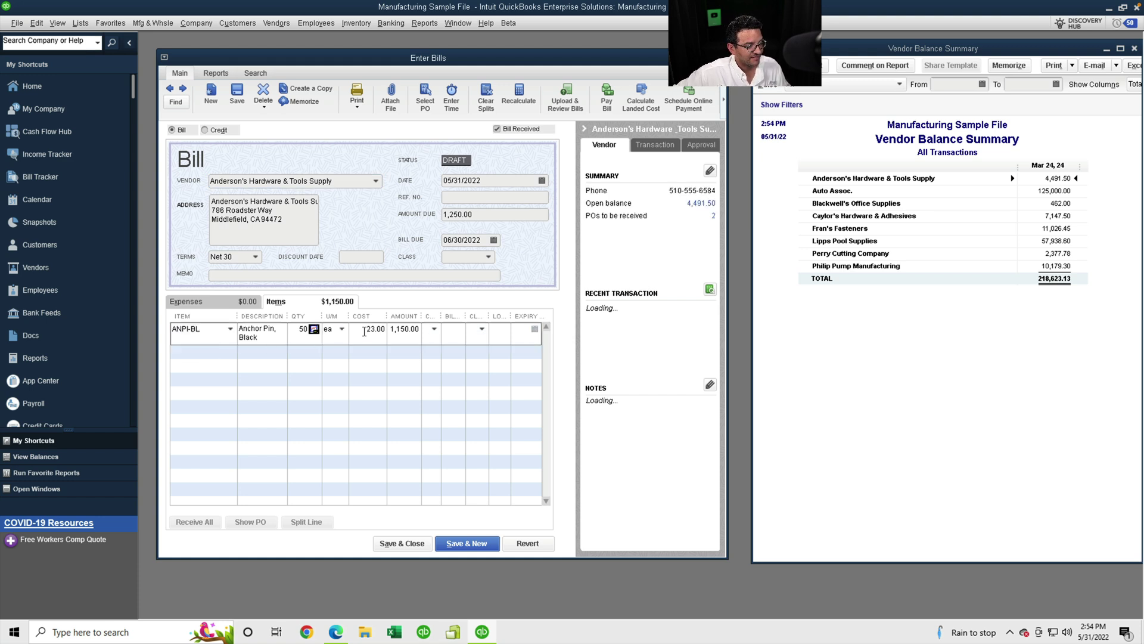
{"action": "type", "text": "25"}
{"action": "key", "text": "Tab"}
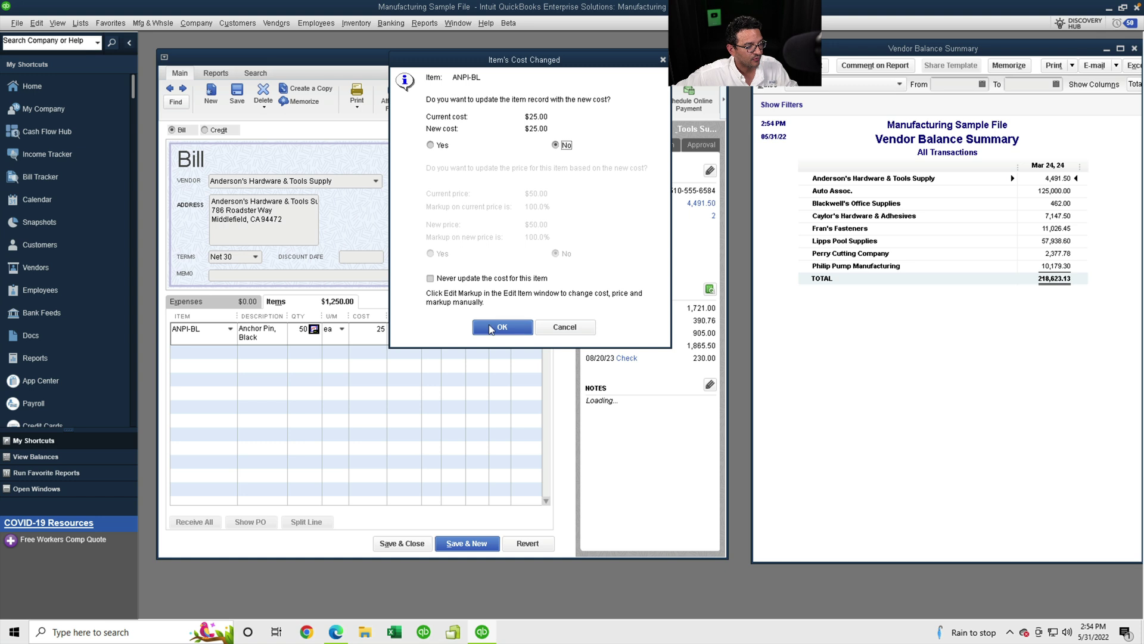
{"action": "left_click", "coordinate": [502, 327]}
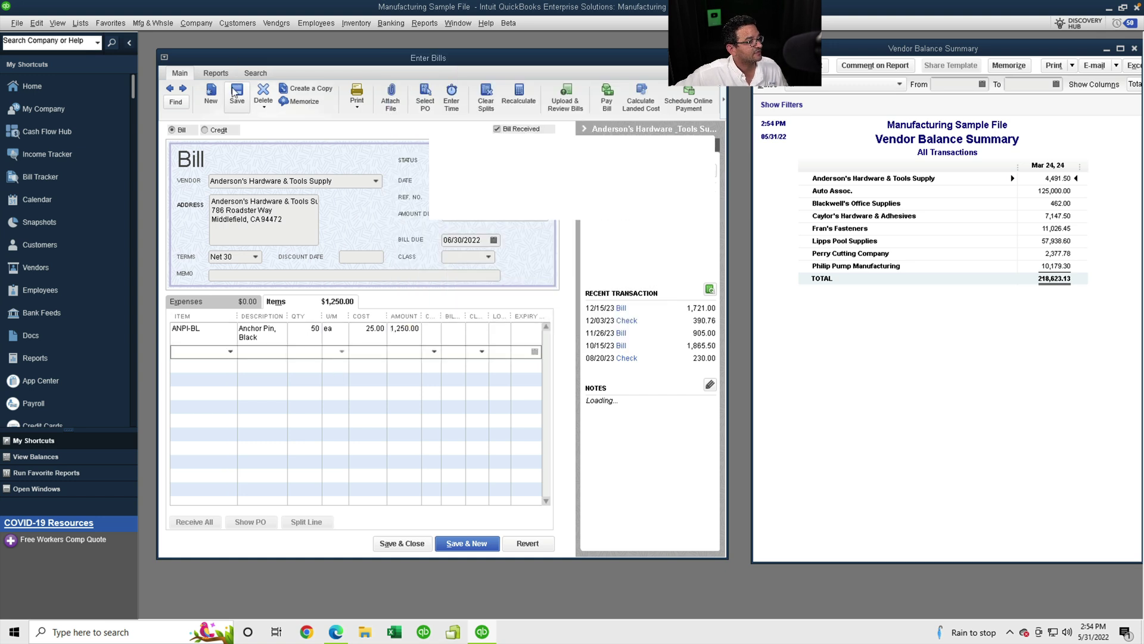
{"action": "left_click", "coordinate": [508, 199]}
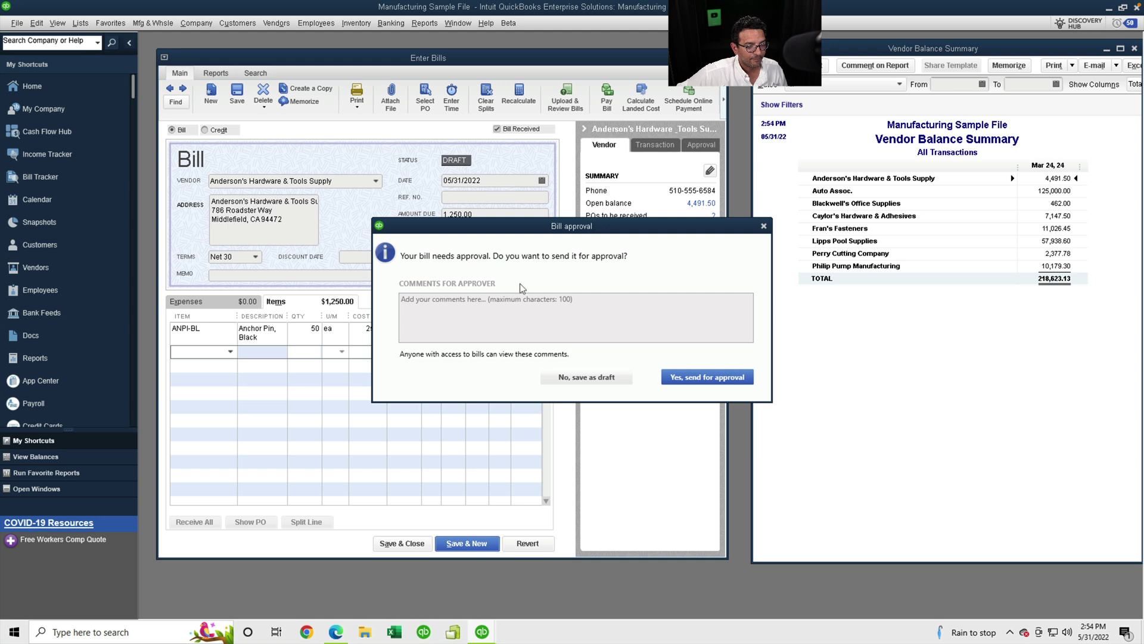
Send the restored 1,250.00 bill for approval, then test the item, Memo and Ref. No. fields.
{"action": "left_click", "coordinate": [711, 378]}
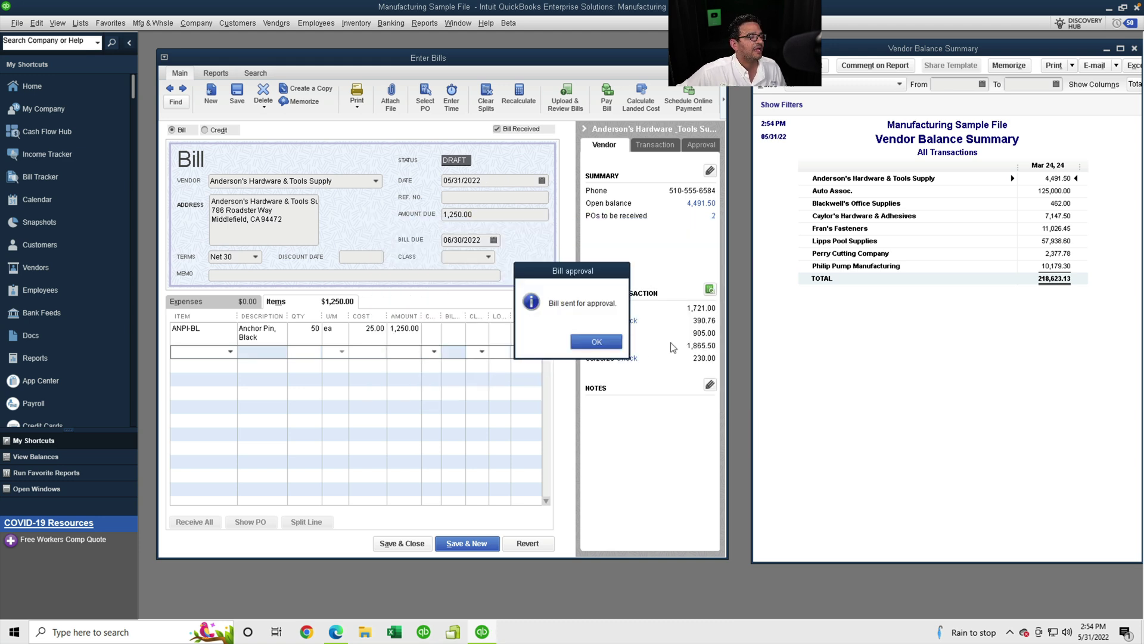
{"action": "left_click", "coordinate": [600, 343]}
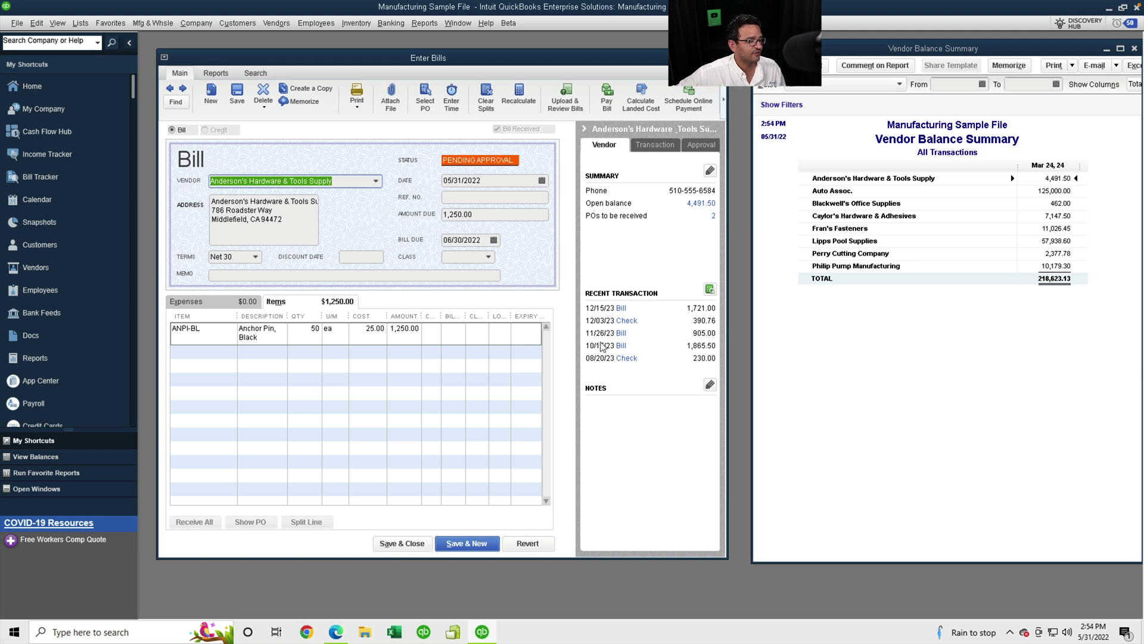
{"action": "left_click", "coordinate": [338, 355]}
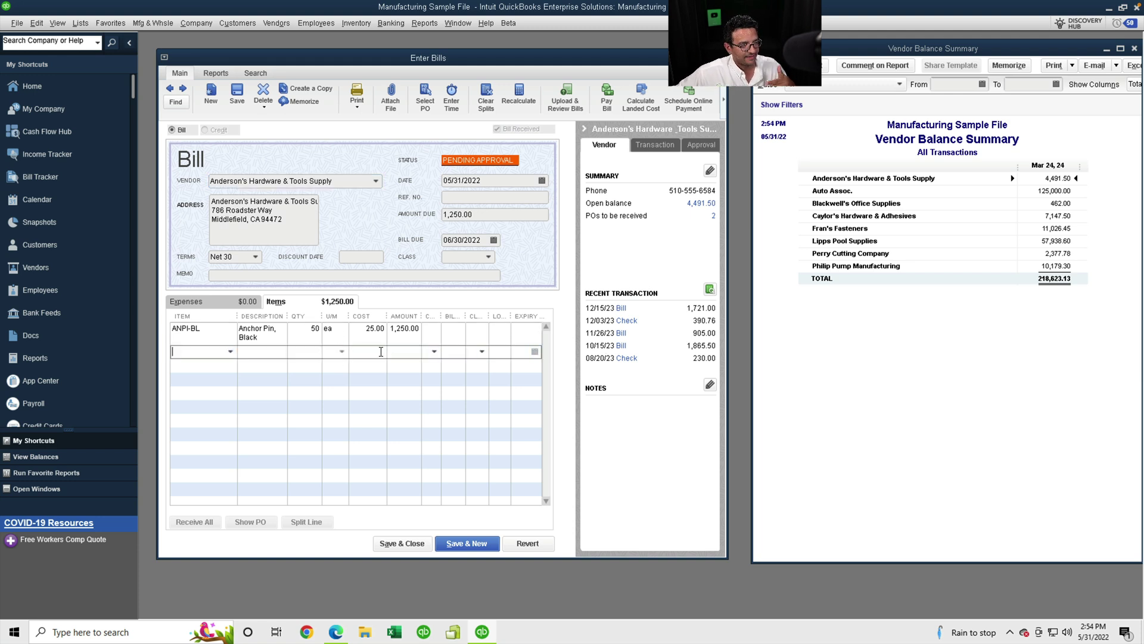
{"action": "left_click", "coordinate": [242, 275]}
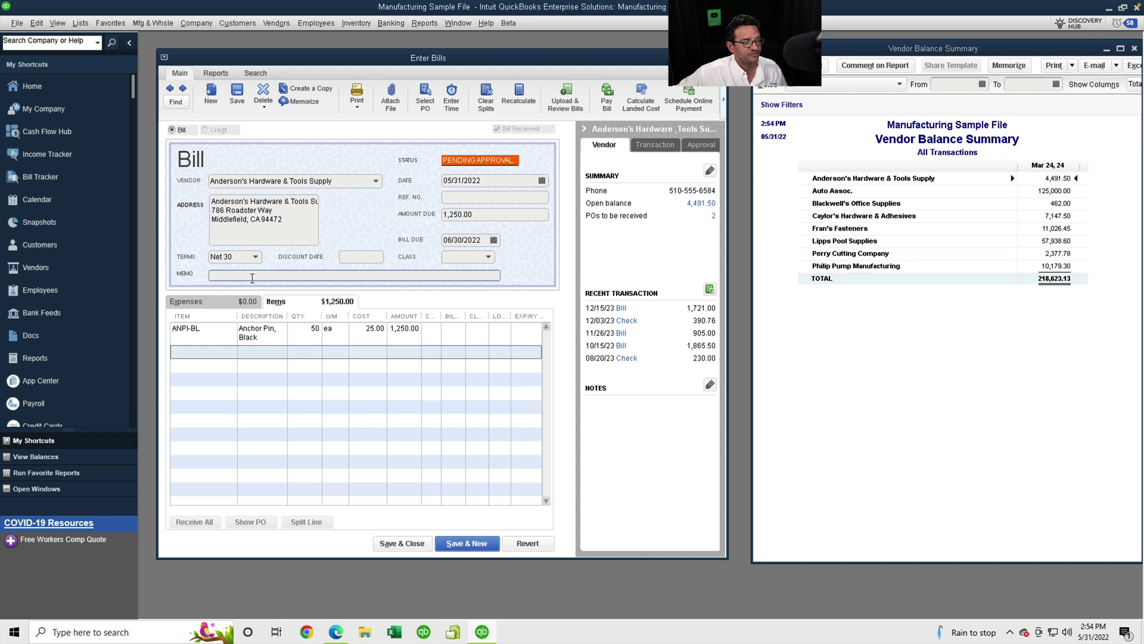
{"action": "left_click", "coordinate": [474, 196]}
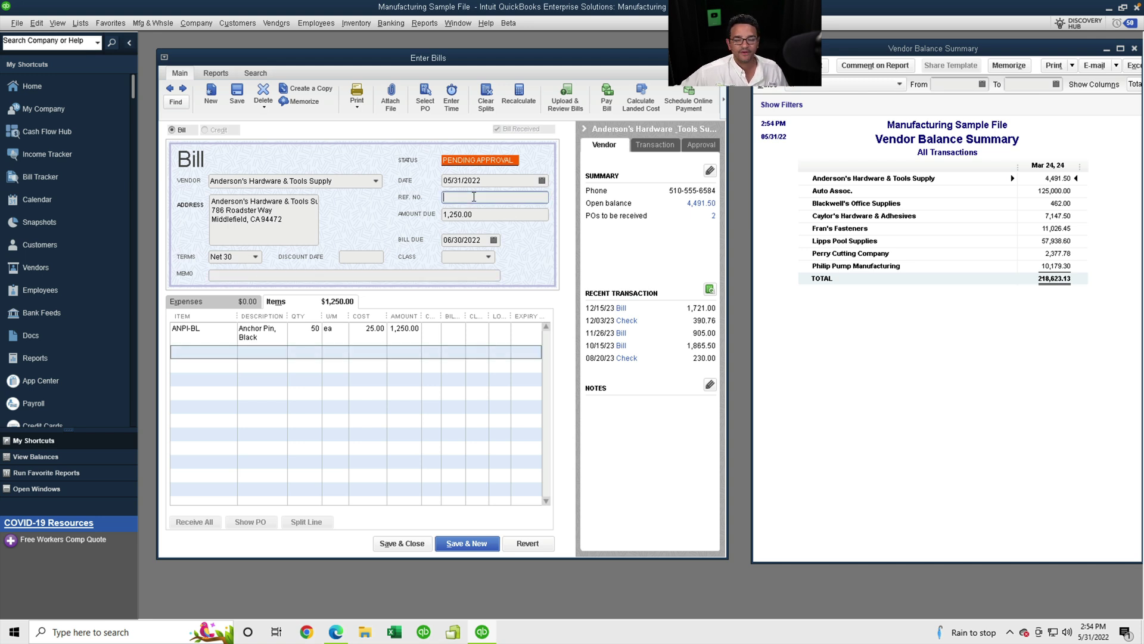